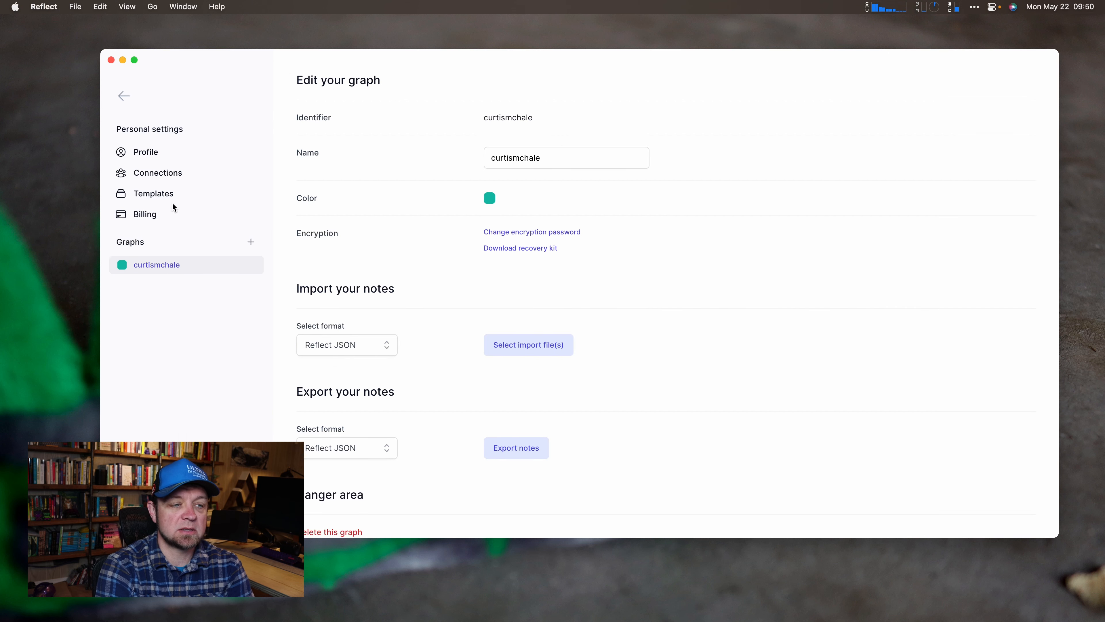
Switch the graph's note import format from Reflect JSON to Markdown files.
{"action": "left_click", "coordinate": [155, 152]}
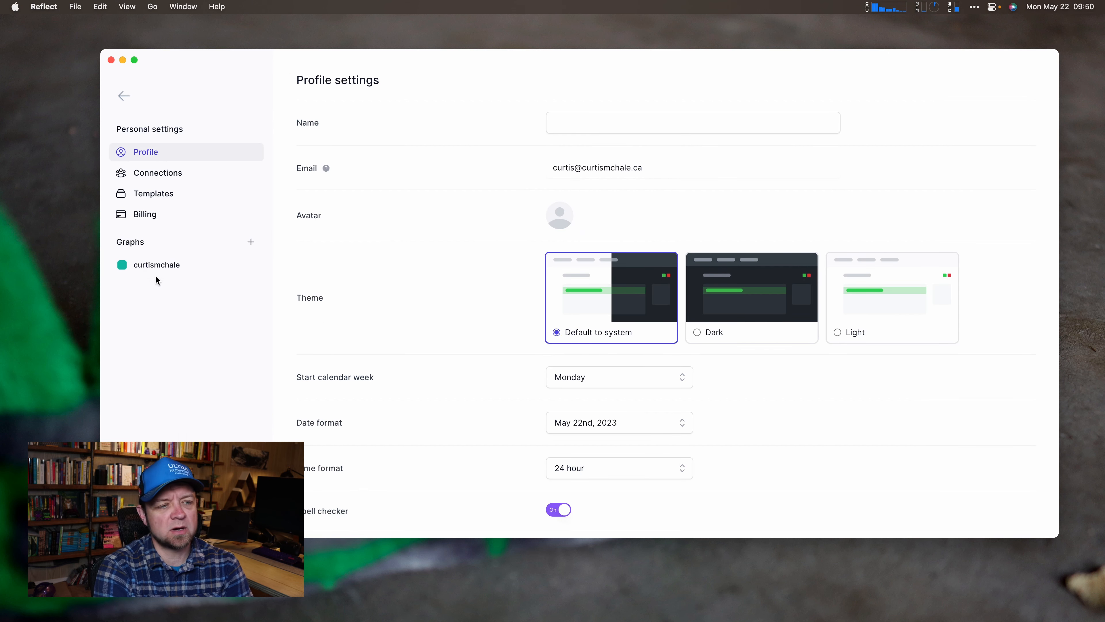
{"action": "left_click", "coordinate": [156, 264]}
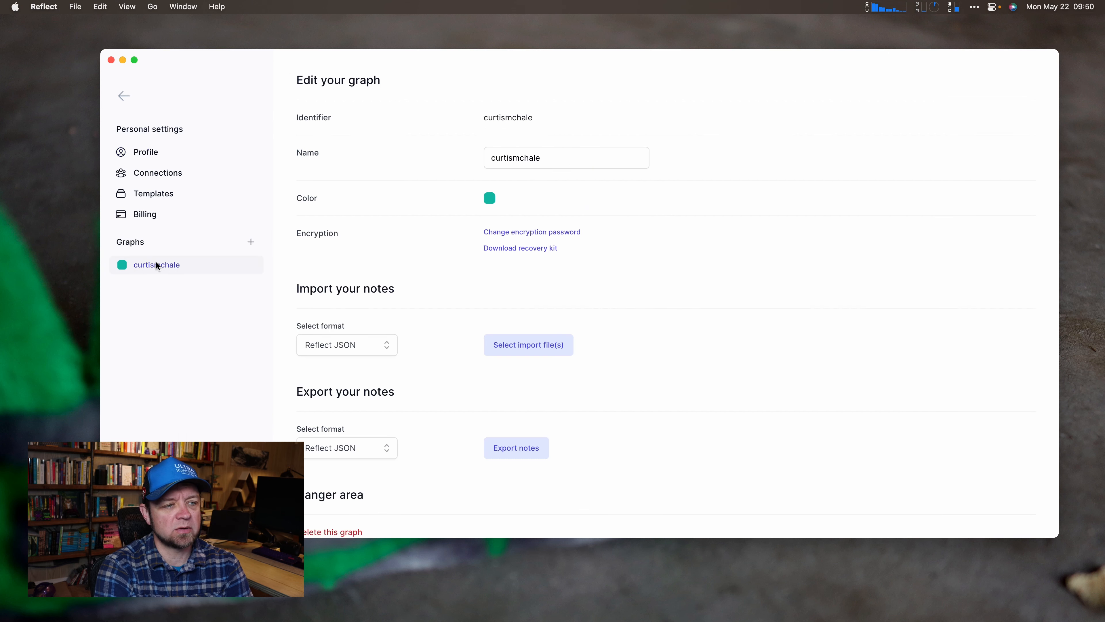
{"action": "left_click", "coordinate": [368, 344]}
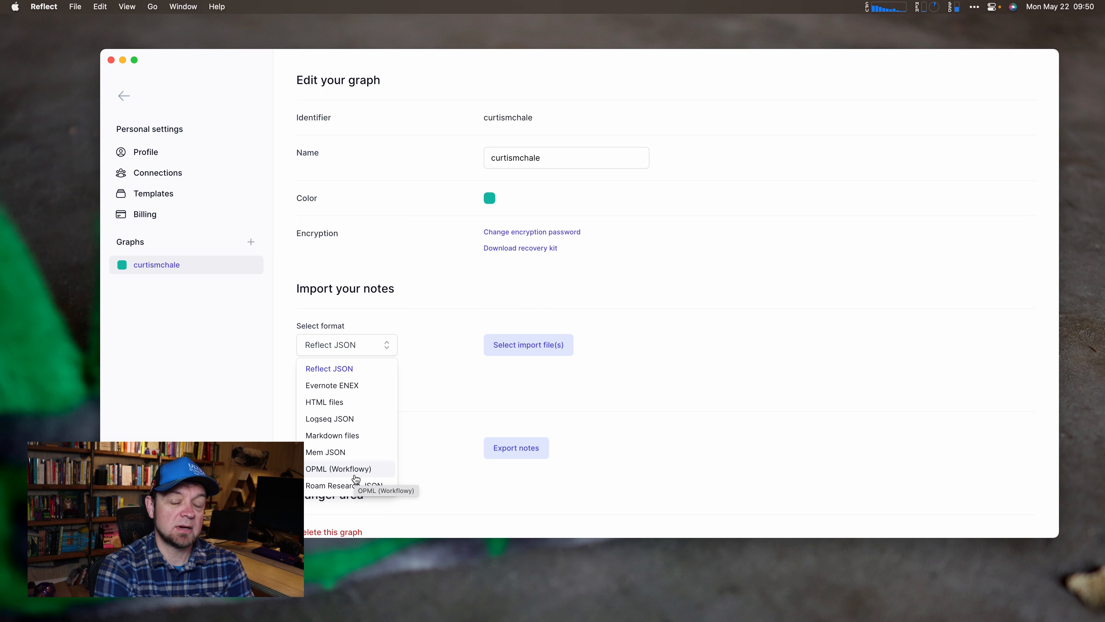
{"action": "left_click", "coordinate": [343, 438]}
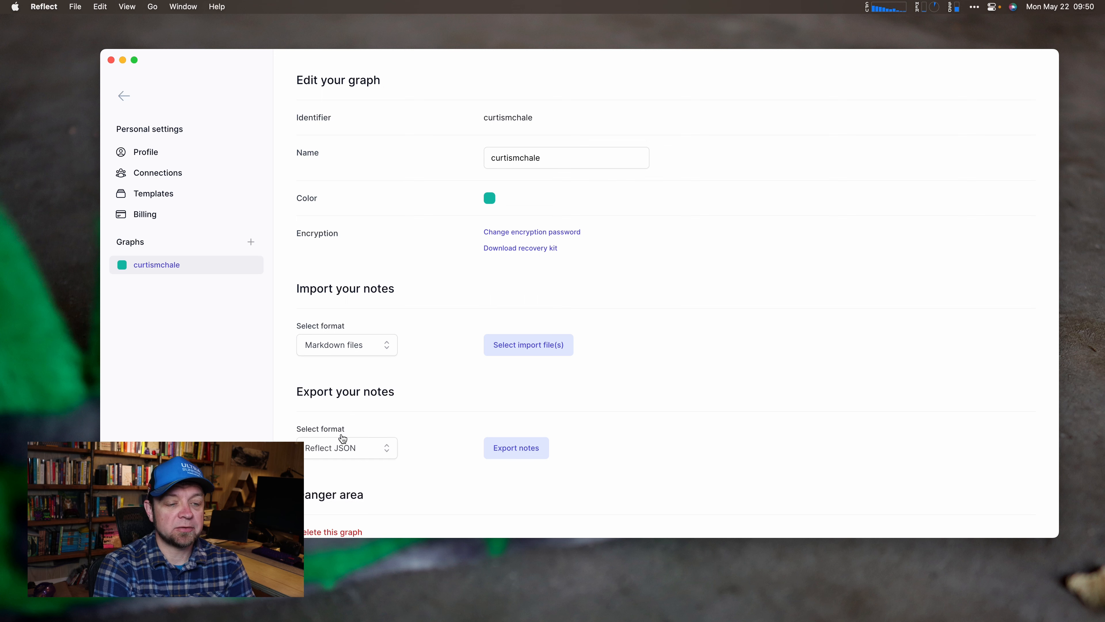
{"action": "left_click", "coordinate": [530, 346]}
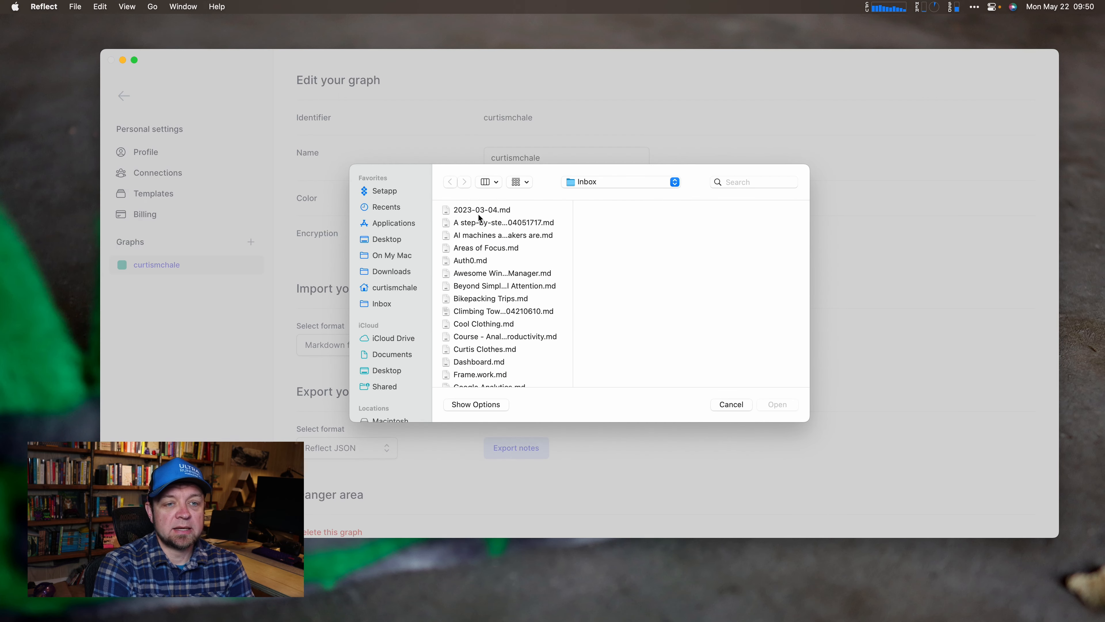
Import all 36 Markdown files from the Inbox folder, finishing with 0 errors.
{"action": "left_click", "coordinate": [479, 210]}
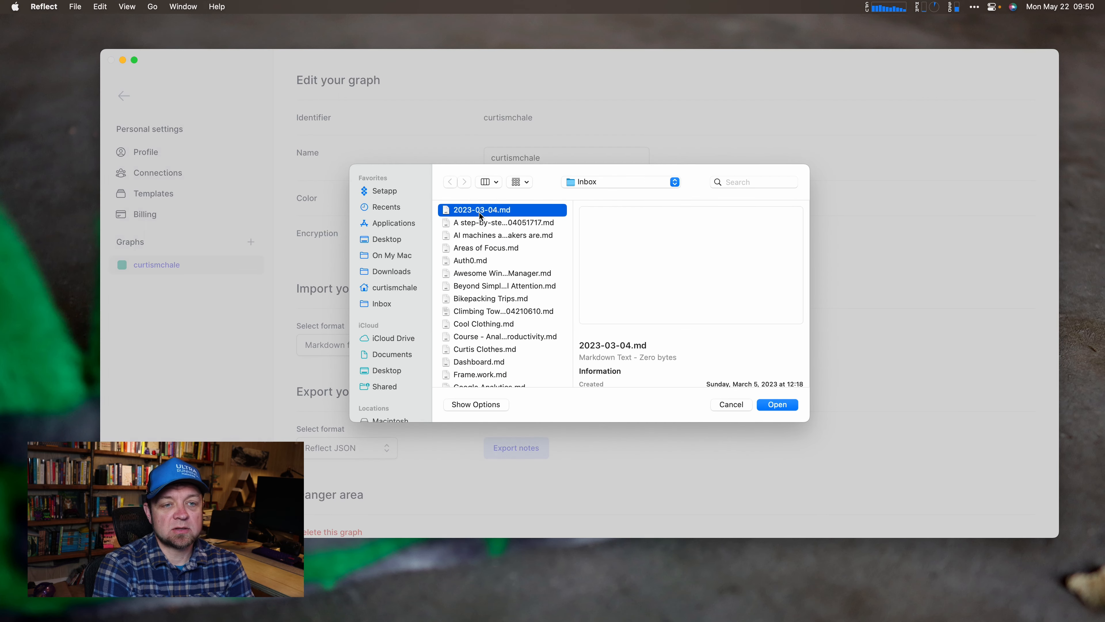
{"action": "scroll", "coordinate": [492, 284], "scroll_direction": "down", "scroll_amount": 10}
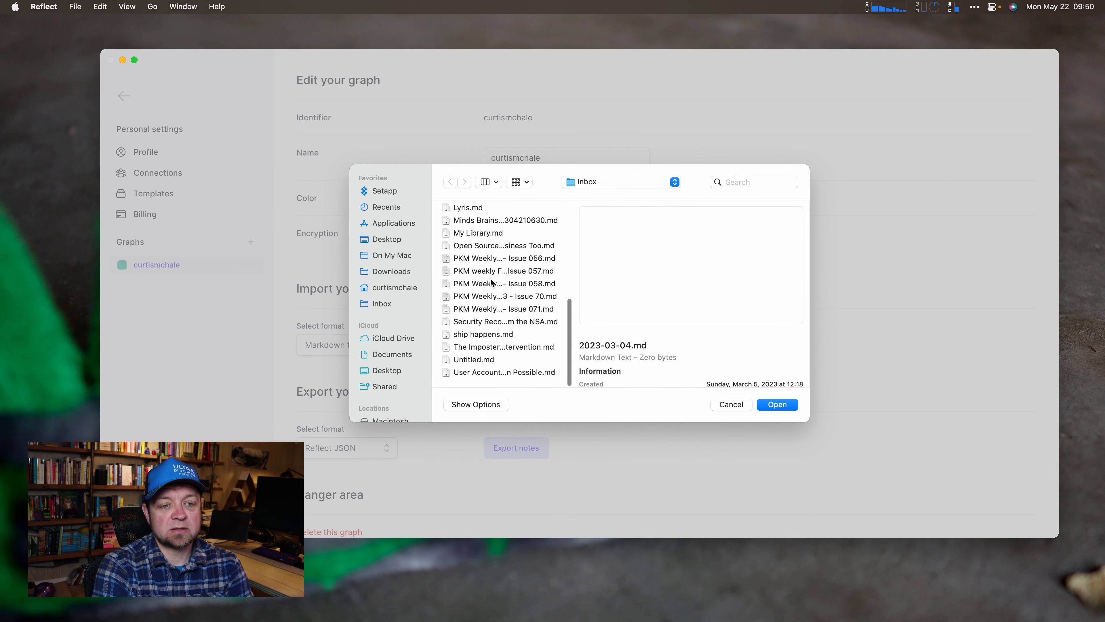
{"action": "left_click", "coordinate": [497, 375], "text": "shift"}
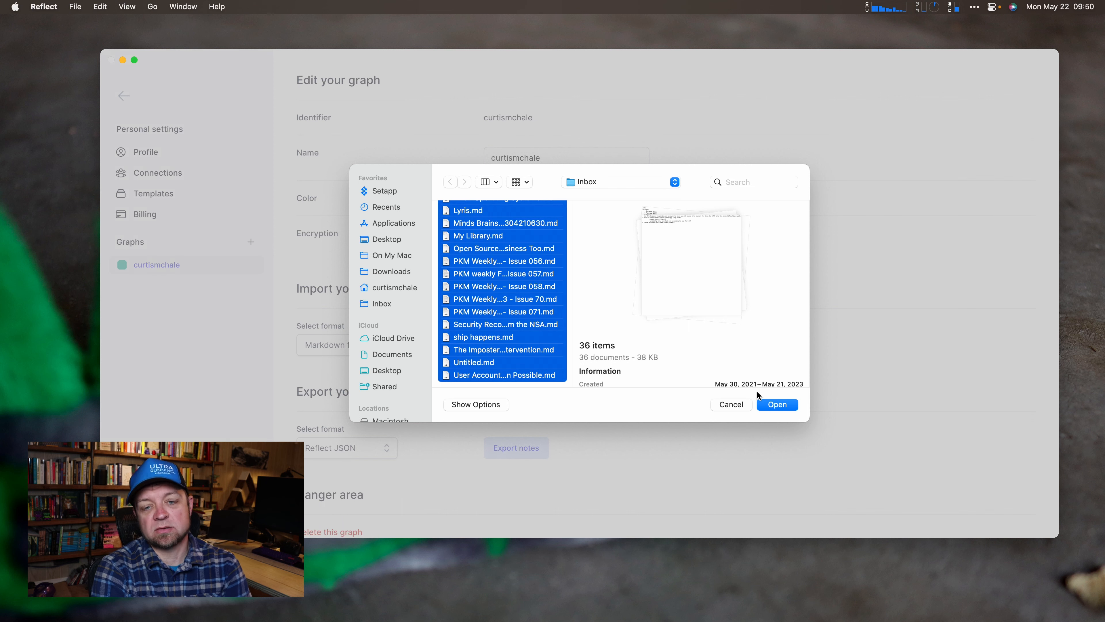
{"action": "left_click", "coordinate": [788, 405]}
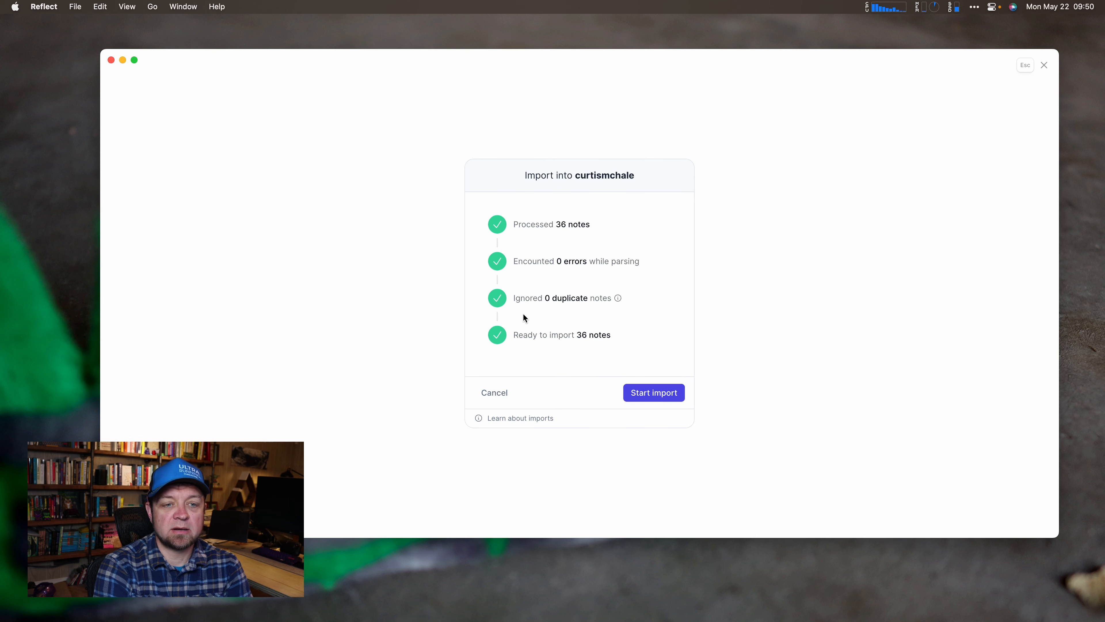
{"action": "left_click", "coordinate": [663, 398]}
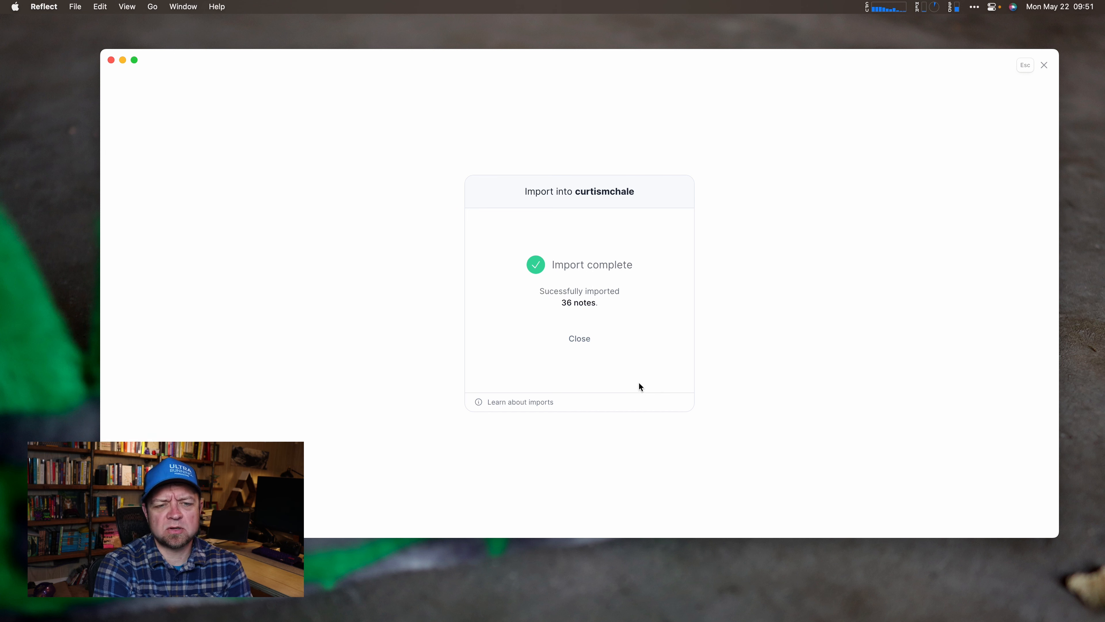
{"action": "left_click", "coordinate": [577, 344]}
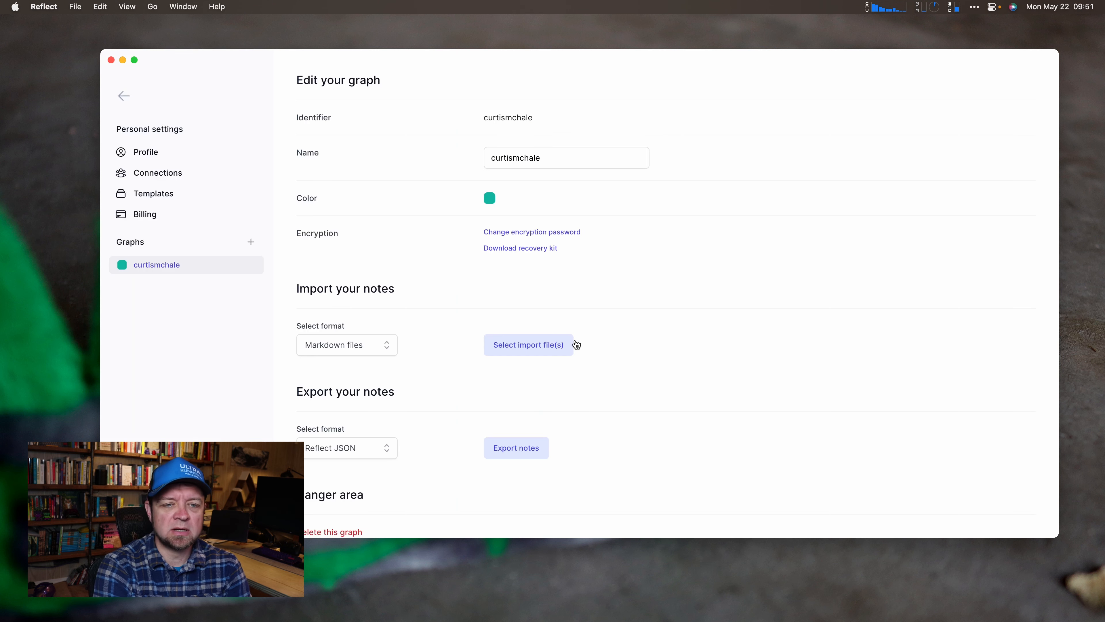
Leave settings, show All notes, and select the imported Raycast note.
{"action": "left_click", "coordinate": [124, 94]}
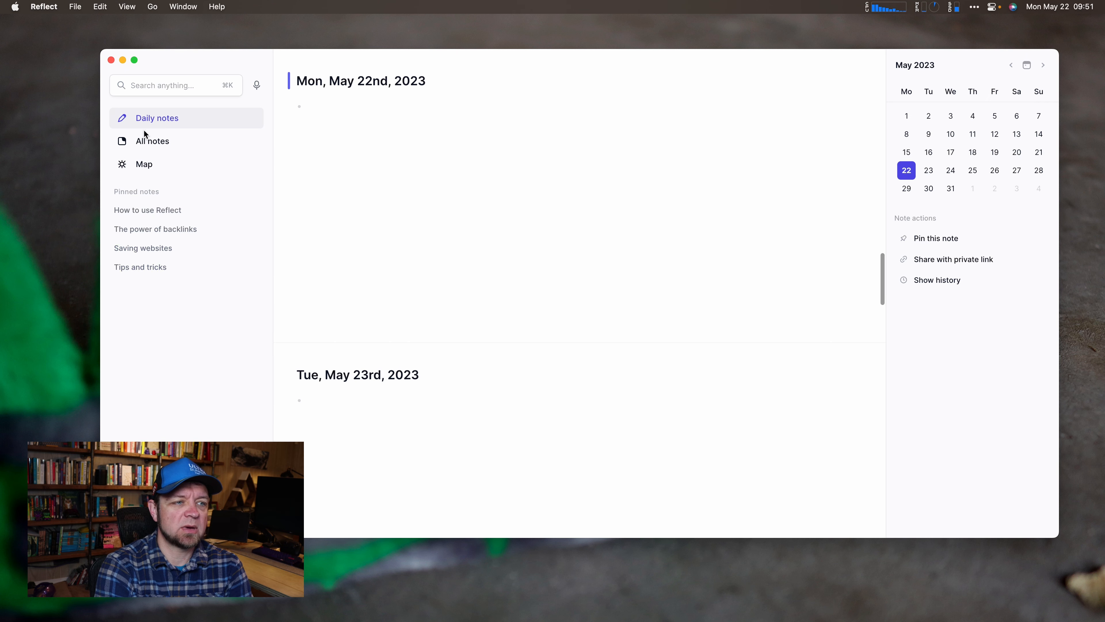
{"action": "left_click", "coordinate": [146, 141]}
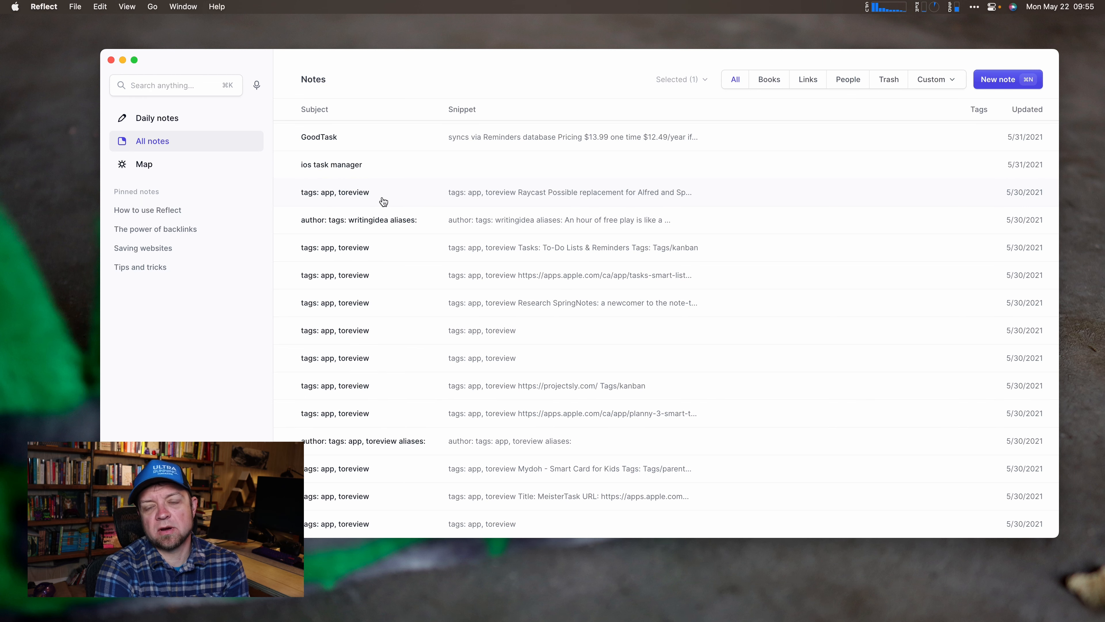
{"action": "left_click", "coordinate": [390, 202]}
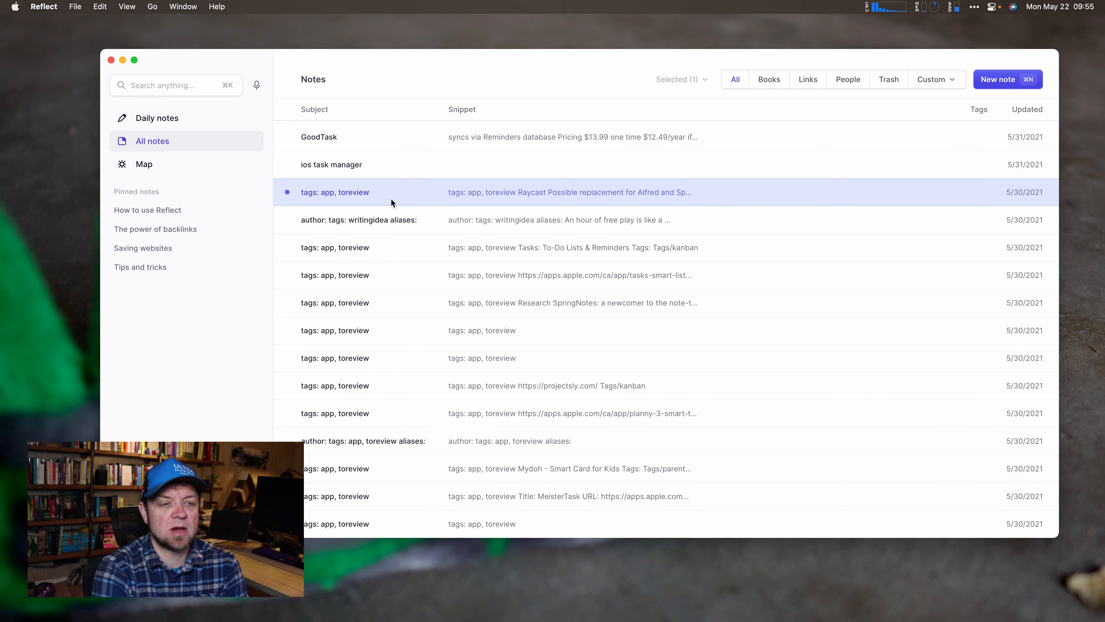
Open the imported Raycast note for editing.
{"action": "left_click", "coordinate": [408, 197]}
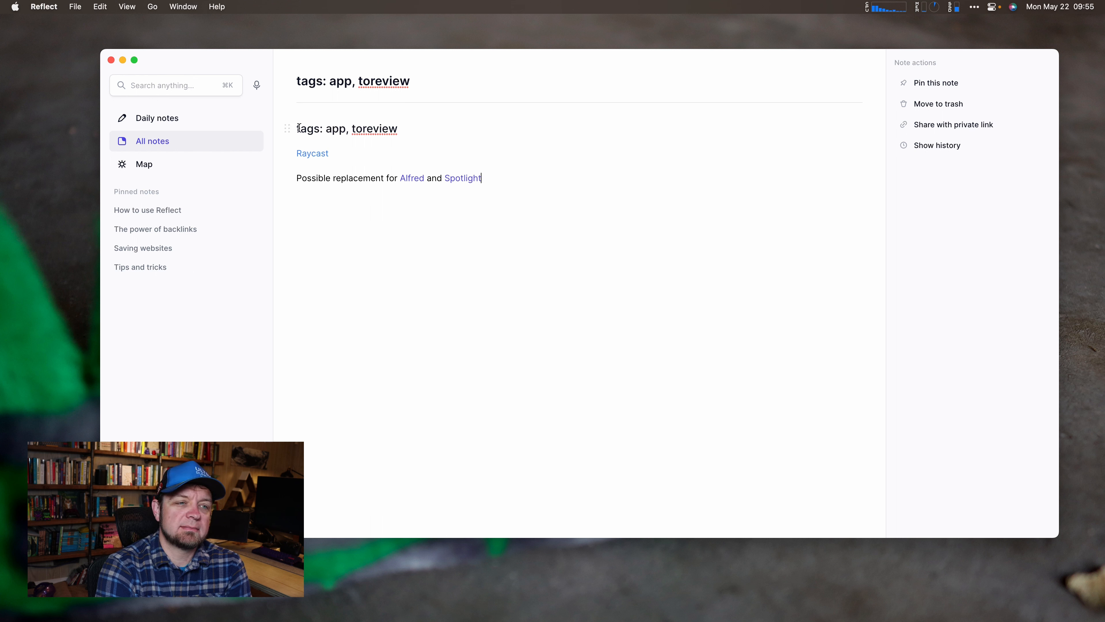
{"action": "left_click", "coordinate": [449, 82]}
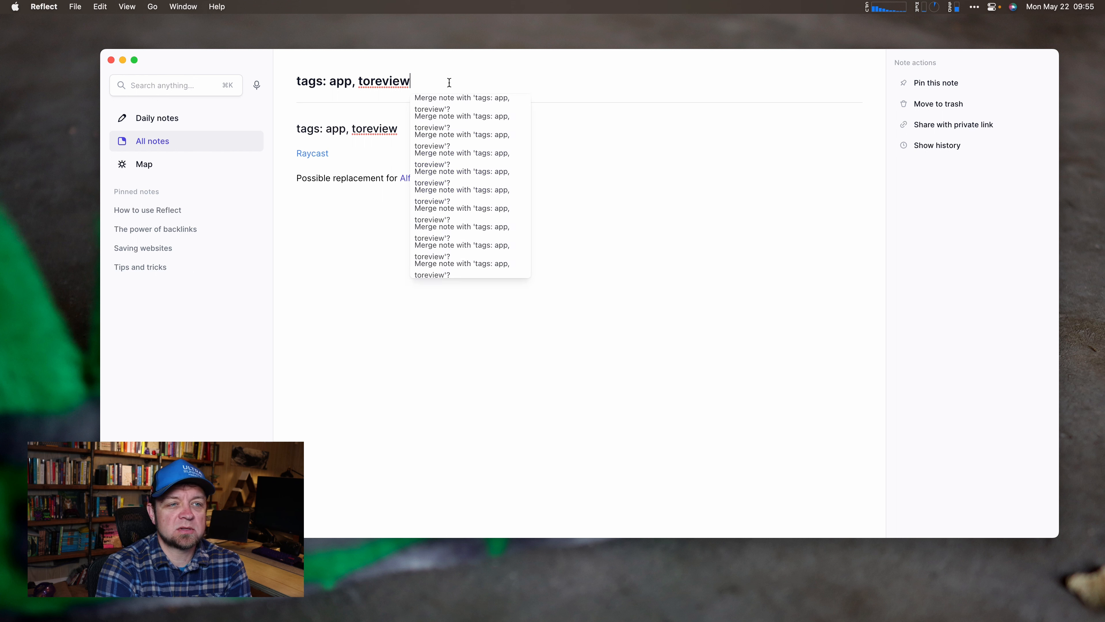
{"action": "key", "text": "super+a"}
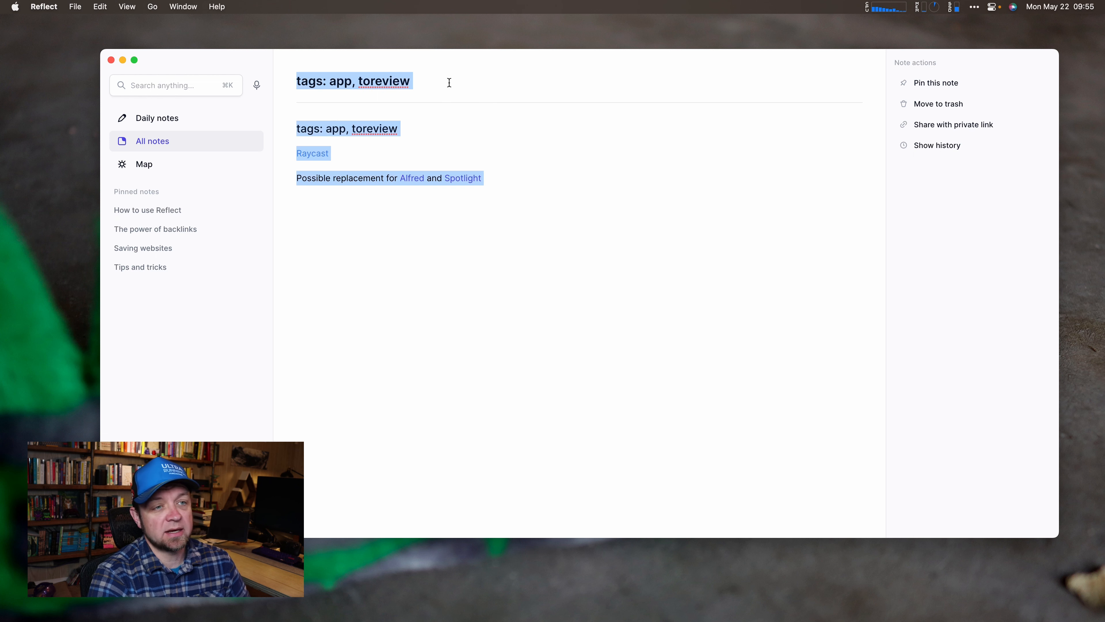
{"action": "left_click", "coordinate": [449, 82]}
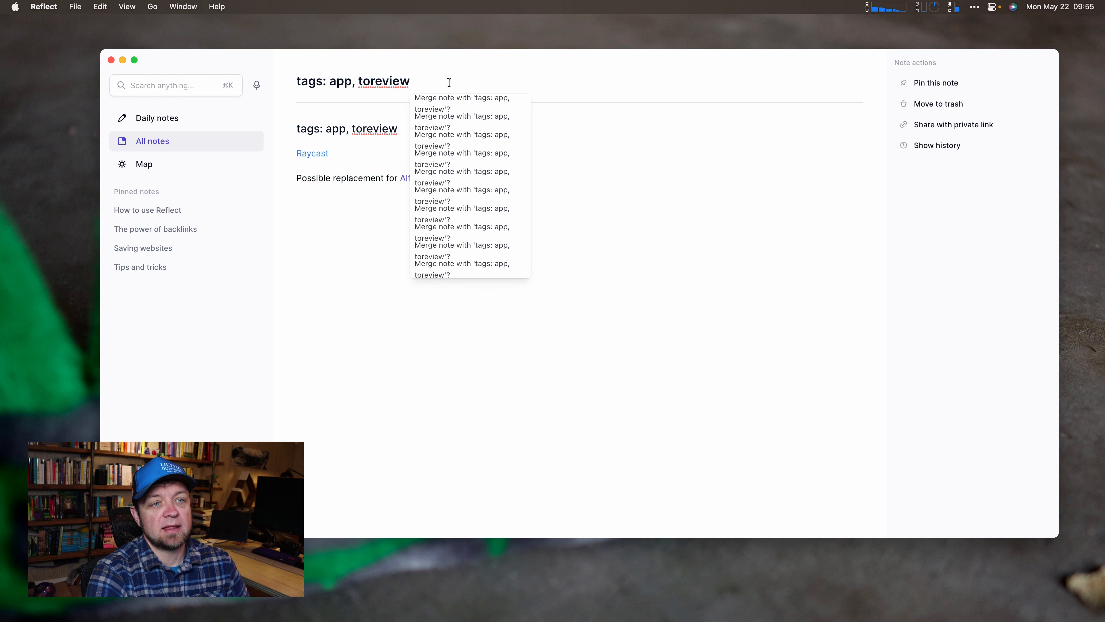
Replace the note's tags heading with a plain 'Raycast' paragraph.
{"action": "left_click", "coordinate": [399, 129]}
{"action": "key", "text": "BackSpace"}
{"action": "key", "text": "BackSpace"}
{"action": "key", "text": "BackSpace"}
{"action": "key", "text": "BackSpace"}
{"action": "key", "text": "BackSpace"}
{"action": "key", "text": "BackSpace"}
{"action": "key", "text": "BackSpace"}
{"action": "key", "text": "BackSpace"}
{"action": "key", "text": "BackSpace"}
{"action": "key", "text": "BackSpace"}
{"action": "key", "text": "BackSpace"}
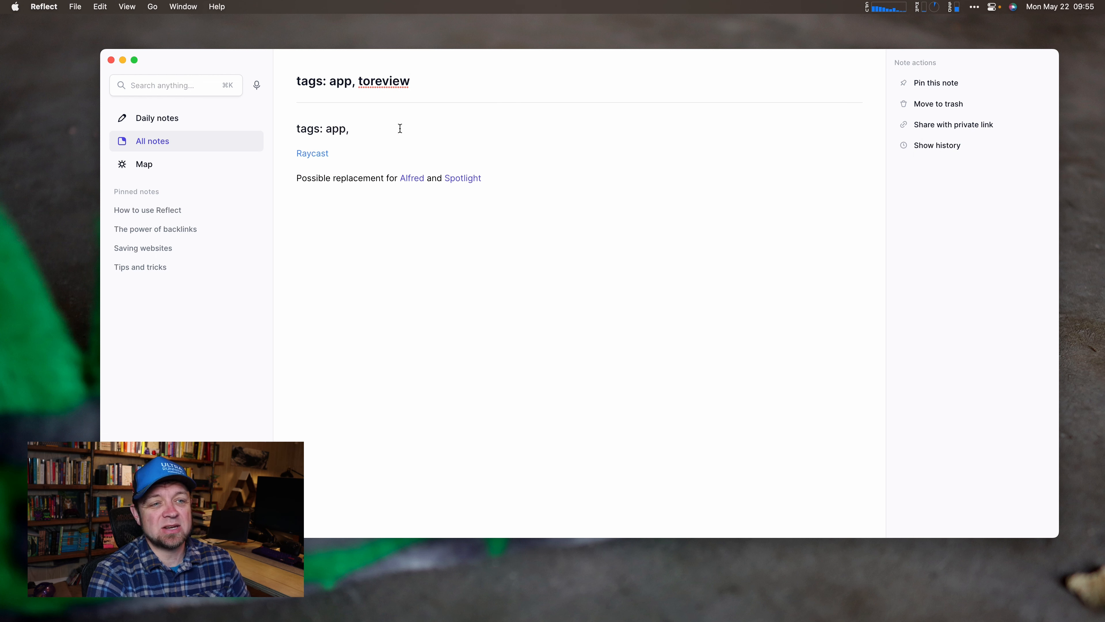
{"action": "key", "text": "BackSpace"}
{"action": "key", "text": "BackSpace"}
{"action": "key", "text": "BackSpace"}
{"action": "key", "text": "BackSpace"}
{"action": "key", "text": "BackSpace"}
{"action": "key", "text": "BackSpace"}
{"action": "key", "text": "BackSpace"}
{"action": "key", "text": "BackSpace"}
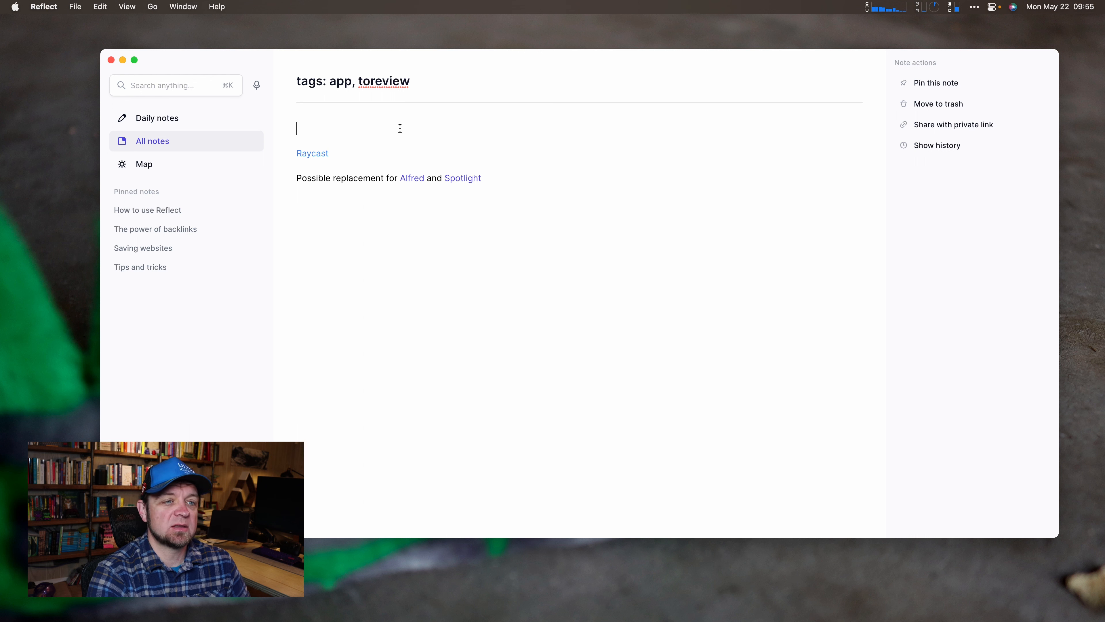
{"action": "type", "text": "Par"}
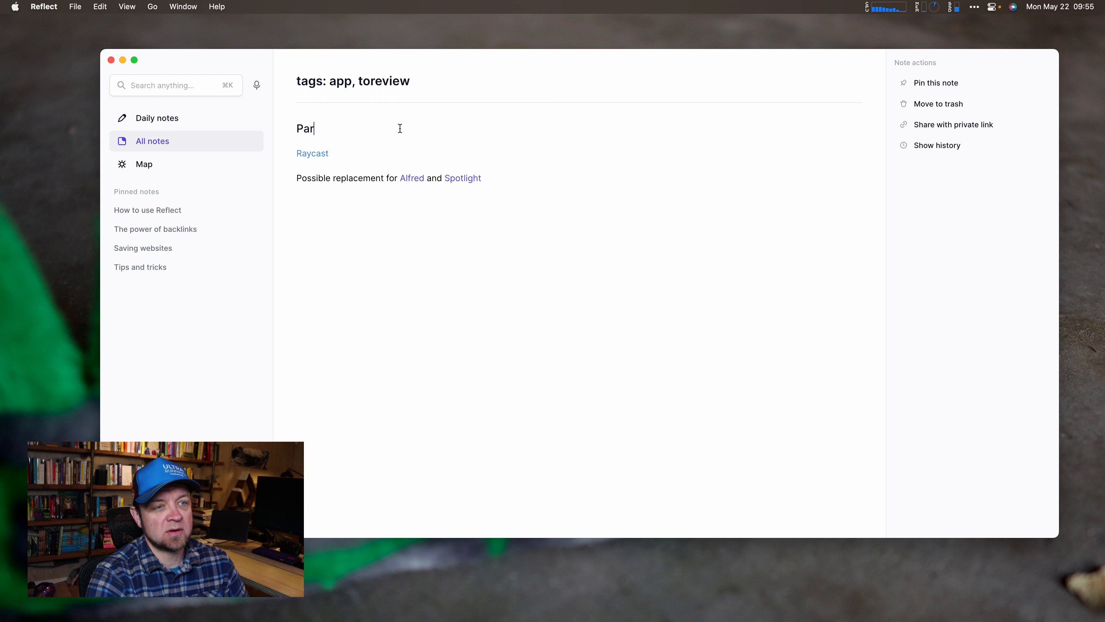
{"action": "key", "text": "BackSpace"}
{"action": "key", "text": "BackSpace"}
{"action": "key", "text": "BackSpace"}
{"action": "key", "text": "BackSpace"}
{"action": "type", "text": "Raycast"}
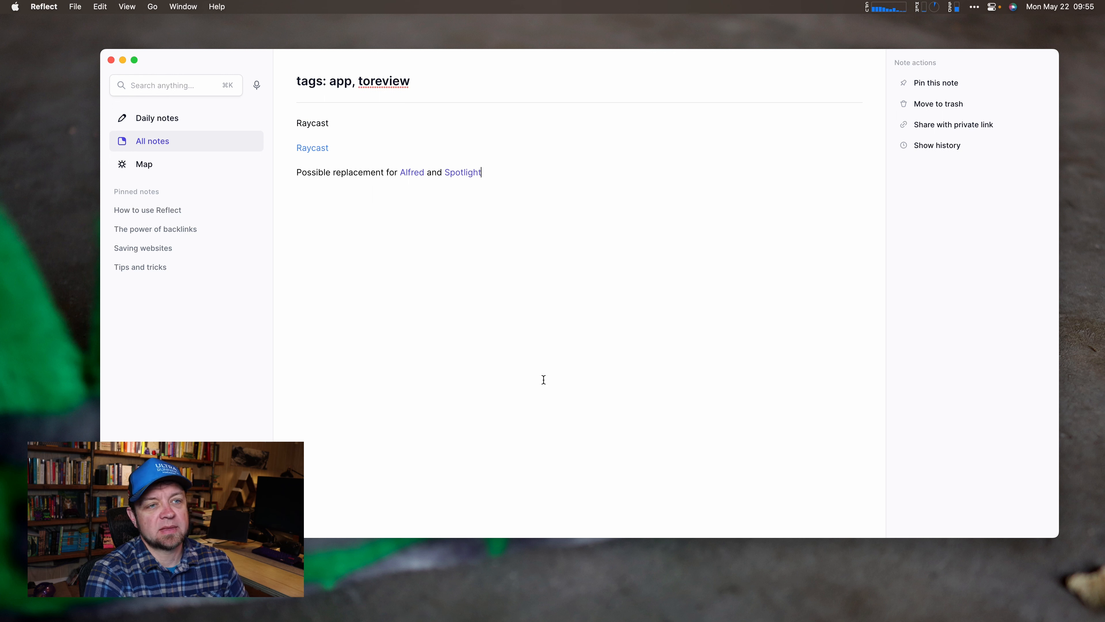
Clear the old tags title and type 'Raycast' as the note title.
{"action": "left_click", "coordinate": [423, 80]}
{"action": "key", "text": "BackSpace"}
{"action": "key", "text": "BackSpace"}
{"action": "key", "text": "BackSpace"}
{"action": "key", "text": "BackSpace"}
{"action": "key", "text": "BackSpace"}
{"action": "key", "text": "BackSpace"}
{"action": "key", "text": "BackSpace"}
{"action": "key", "text": "BackSpace"}
{"action": "key", "text": "BackSpace"}
{"action": "key", "text": "BackSpace"}
{"action": "key", "text": "BackSpace"}
{"action": "key", "text": "BackSpace"}
{"action": "key", "text": "BackSpace"}
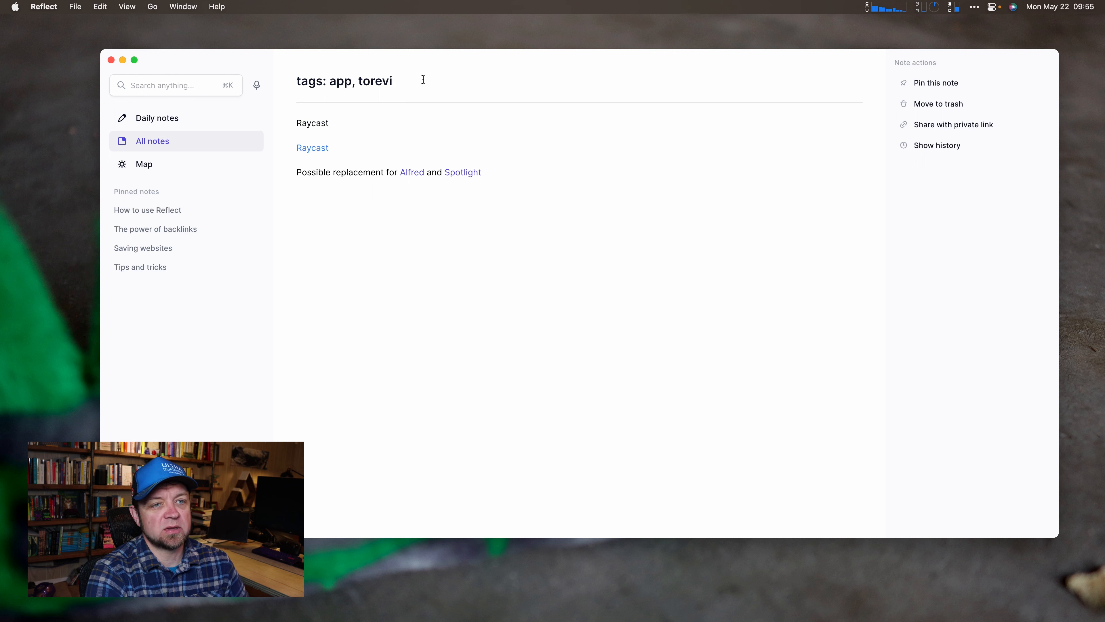
{"action": "key", "text": "BackSpace"}
{"action": "key", "text": "BackSpace"}
{"action": "key", "text": "BackSpace"}
{"action": "key", "text": "BackSpace"}
{"action": "key", "text": "BackSpace"}
{"action": "type", "text": "Raycast"}
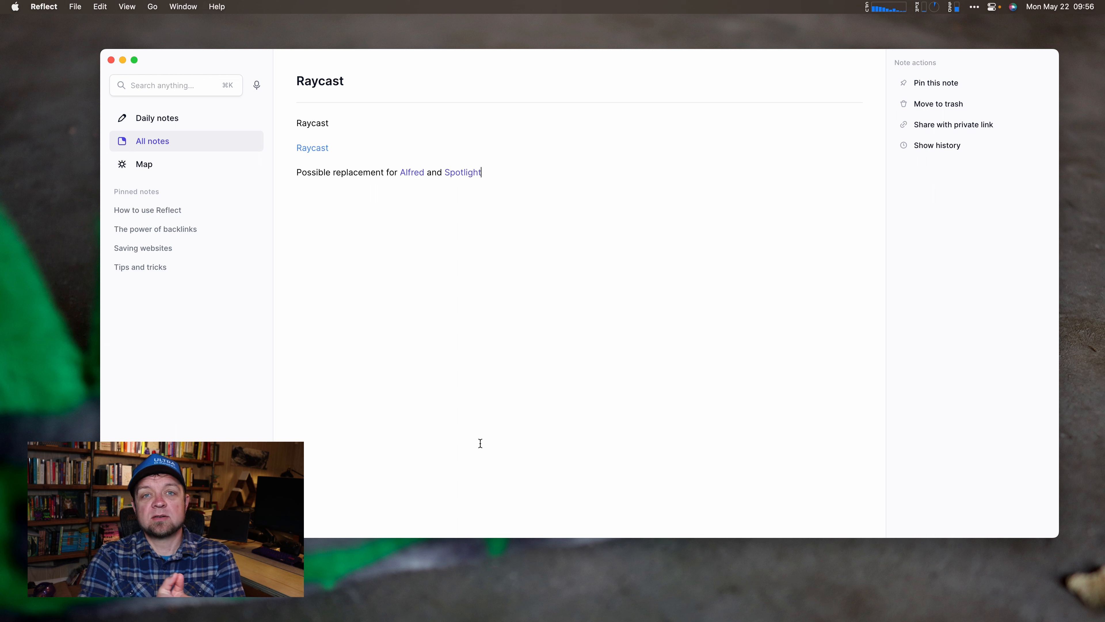
Jump to the Mon, May 22nd, 2023 daily note with the Cmd+D shortcut.
{"action": "key", "text": "super+d"}
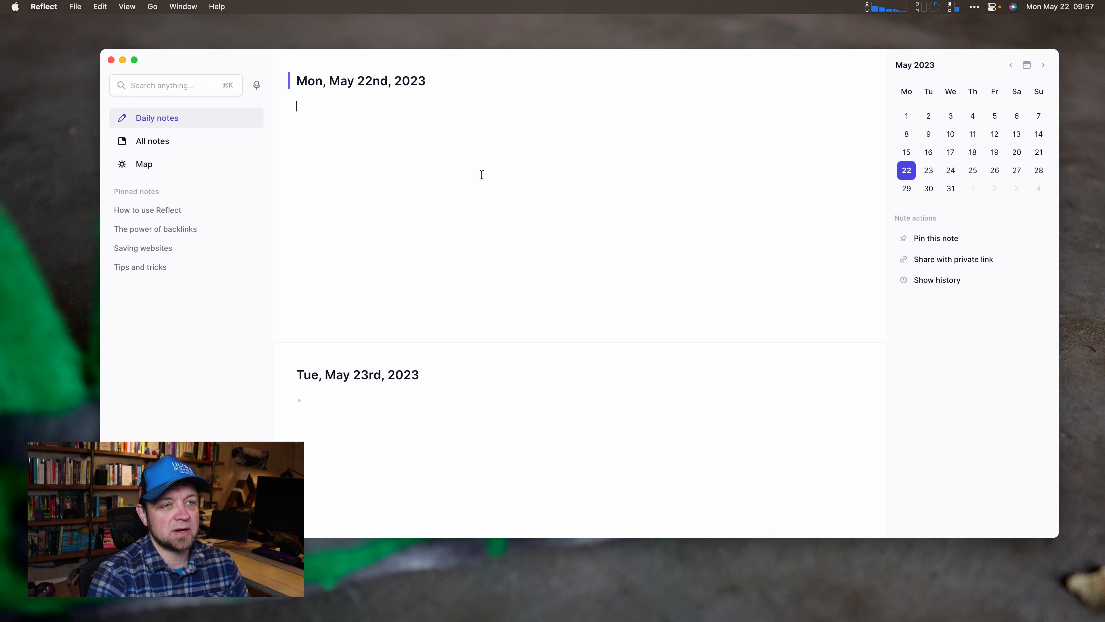
Type 'Heading 1' through 'Heading 5' as markdown heading lines in the daily note.
{"action": "type", "text": "#"}
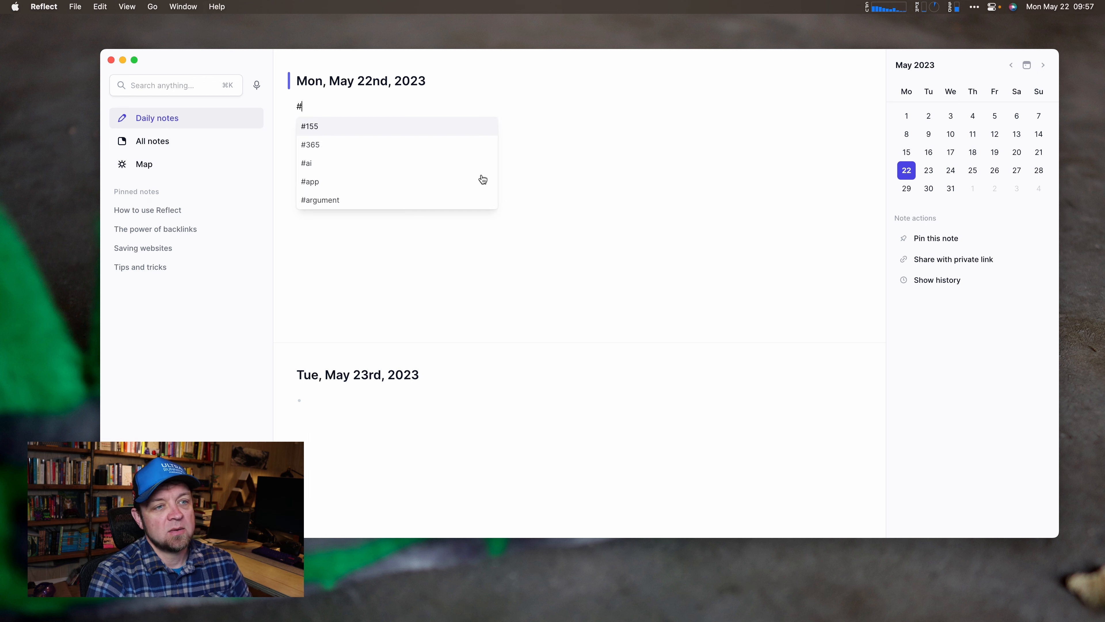
{"action": "type", "text": " Heading "}
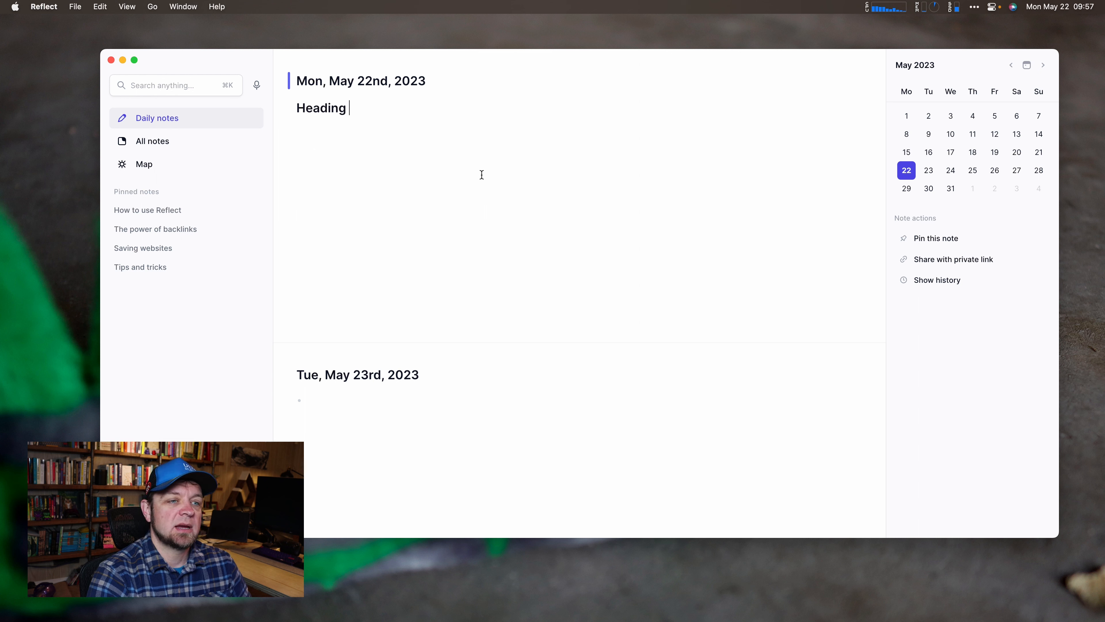
{"action": "type", "text": "1"}
{"action": "key", "text": "Return"}
{"action": "type", "text": "# he"}
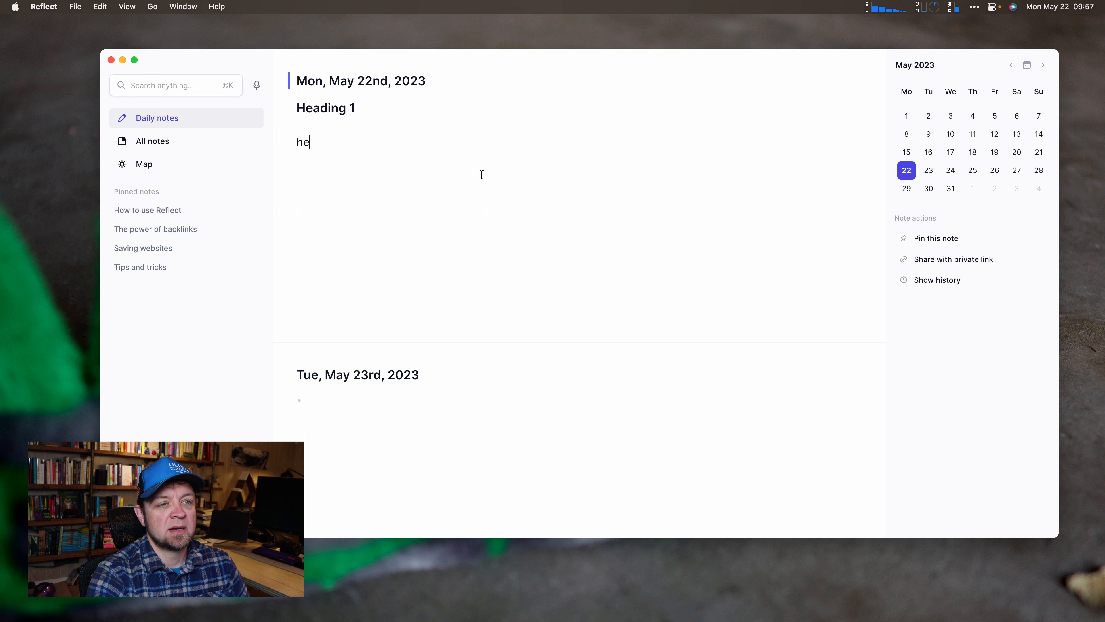
{"action": "key", "text": "BackSpace"}
{"action": "key", "text": "BackSpace"}
{"action": "type", "text": "Heading 2"}
{"action": "key", "text": "Return"}
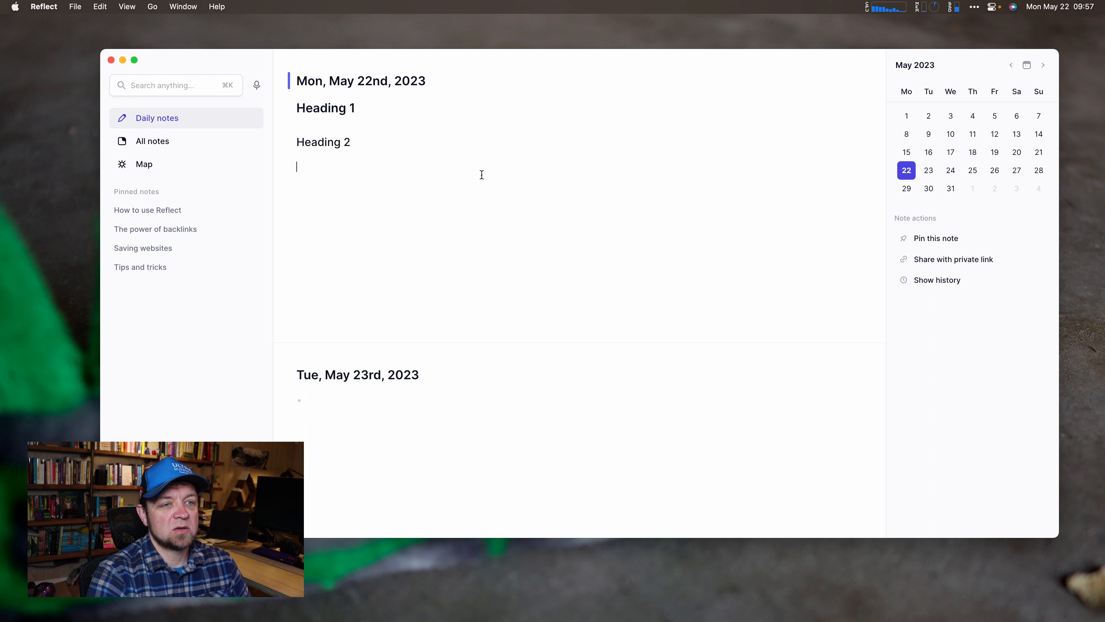
{"action": "type", "text": "### Heading "}
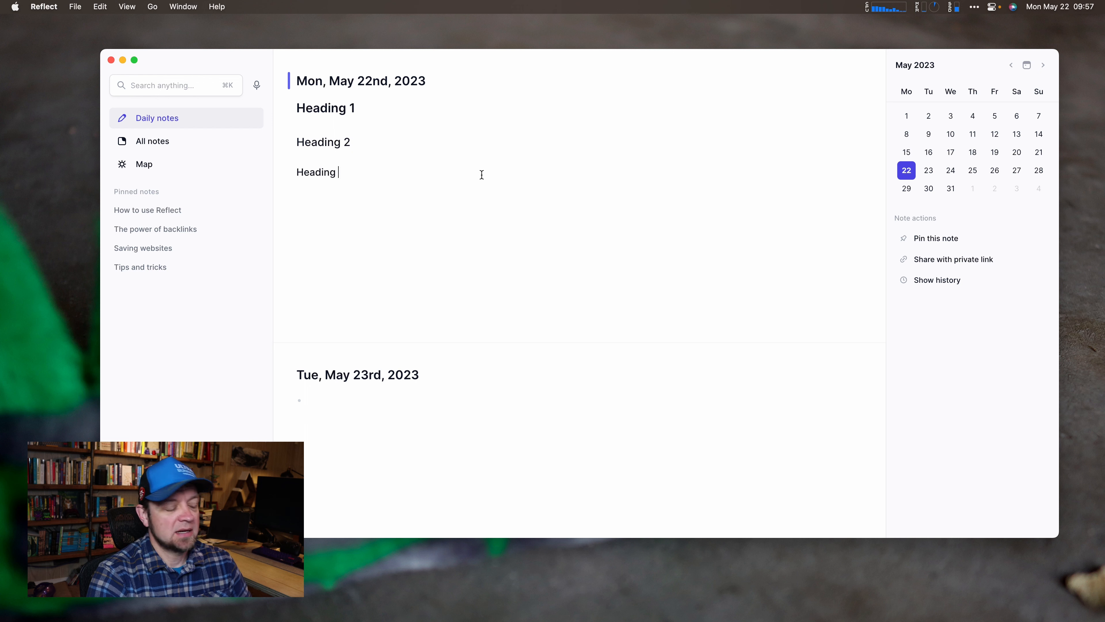
{"action": "type", "text": "3"}
{"action": "key", "text": "Return"}
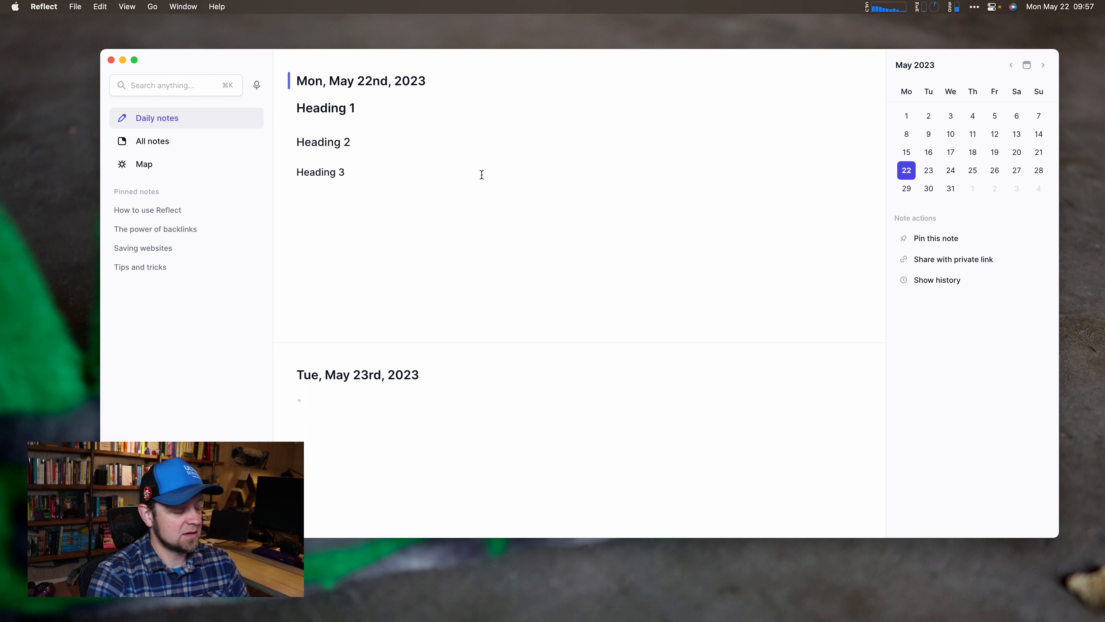
{"action": "type", "text": "### Heading "}
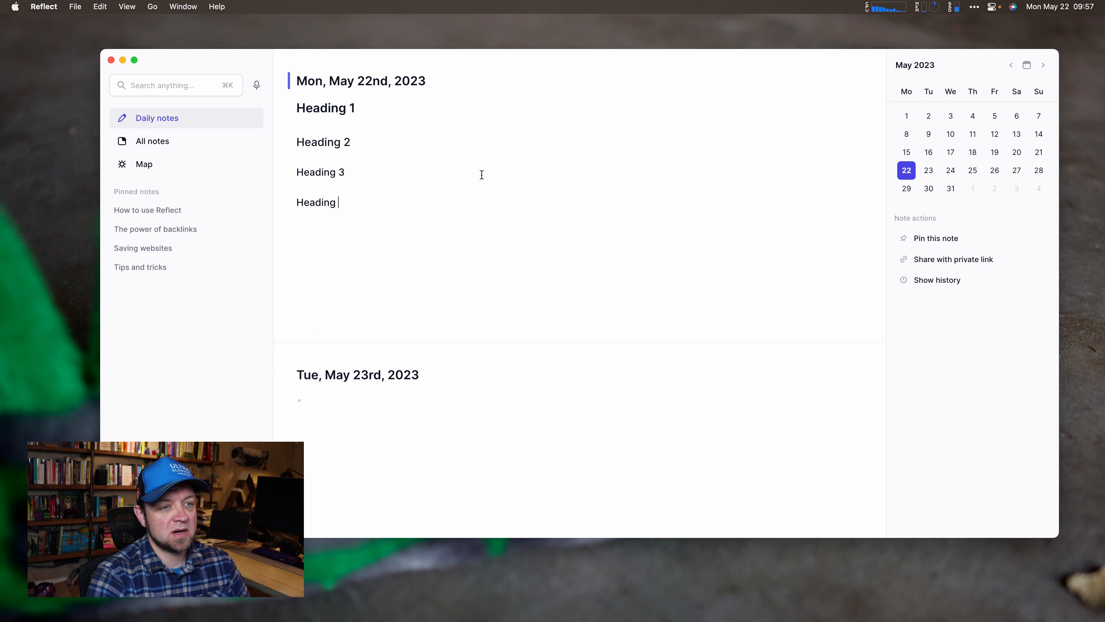
{"action": "type", "text": "4#"}
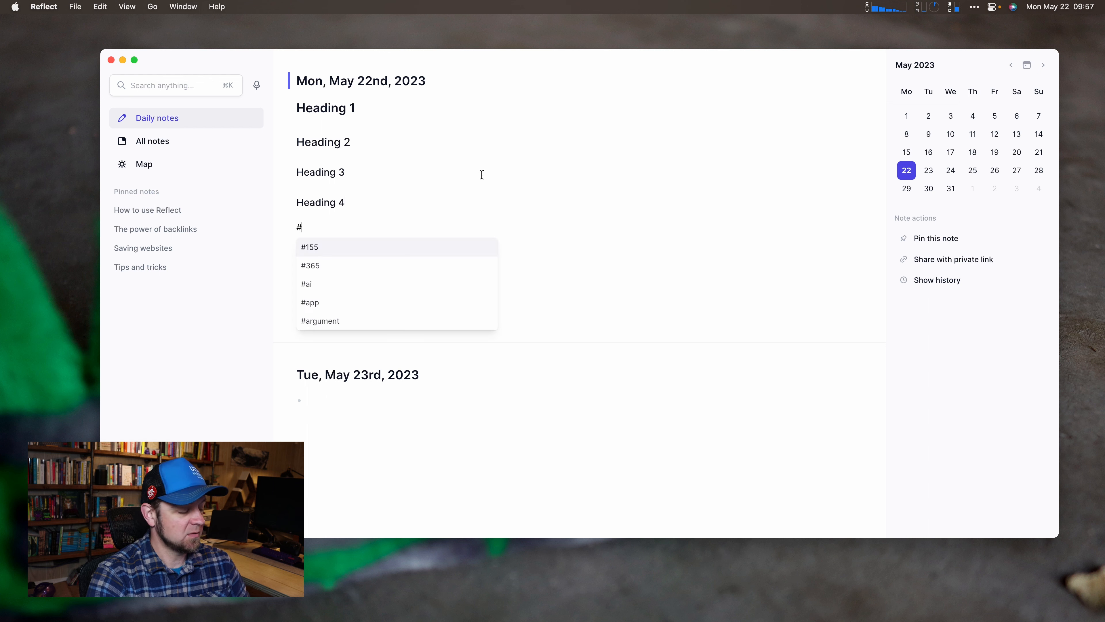
{"action": "type", "text": "## Heading "}
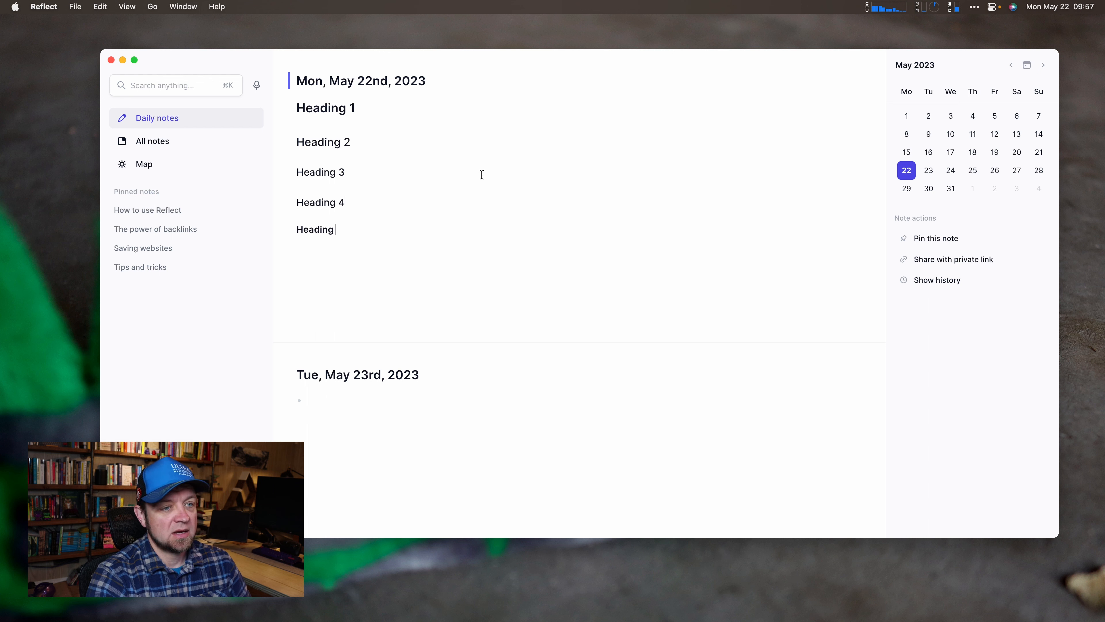
{"action": "type", "text": "5"}
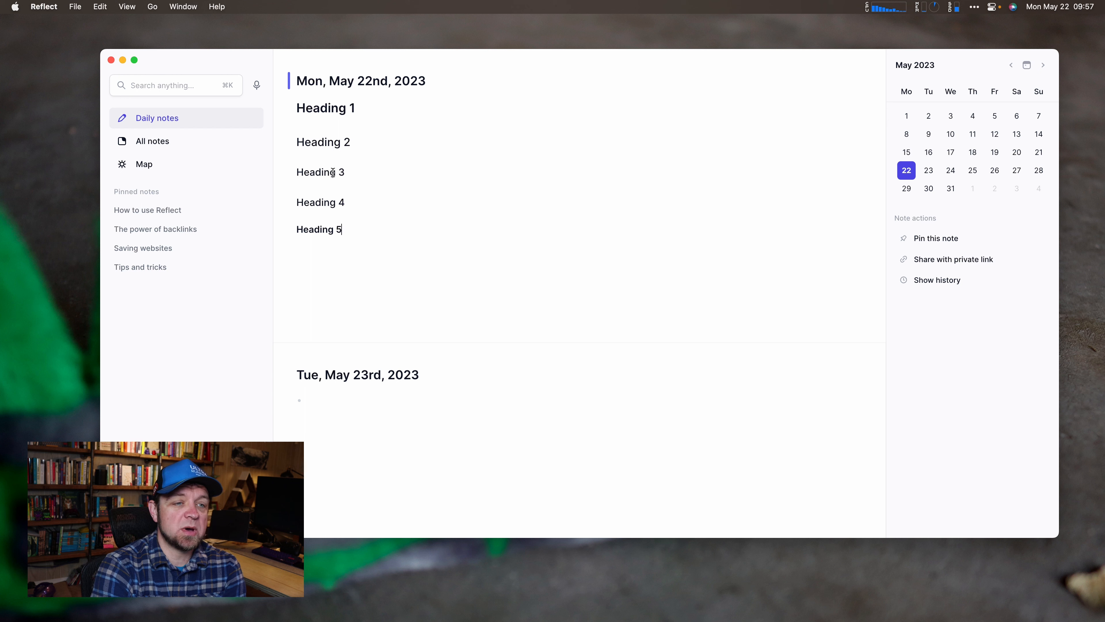
Select the Heading 3 text and check its formatting options, leaving it unchanged.
{"action": "right_click", "coordinate": [313, 174]}
{"action": "left_click", "coordinate": [301, 173]}
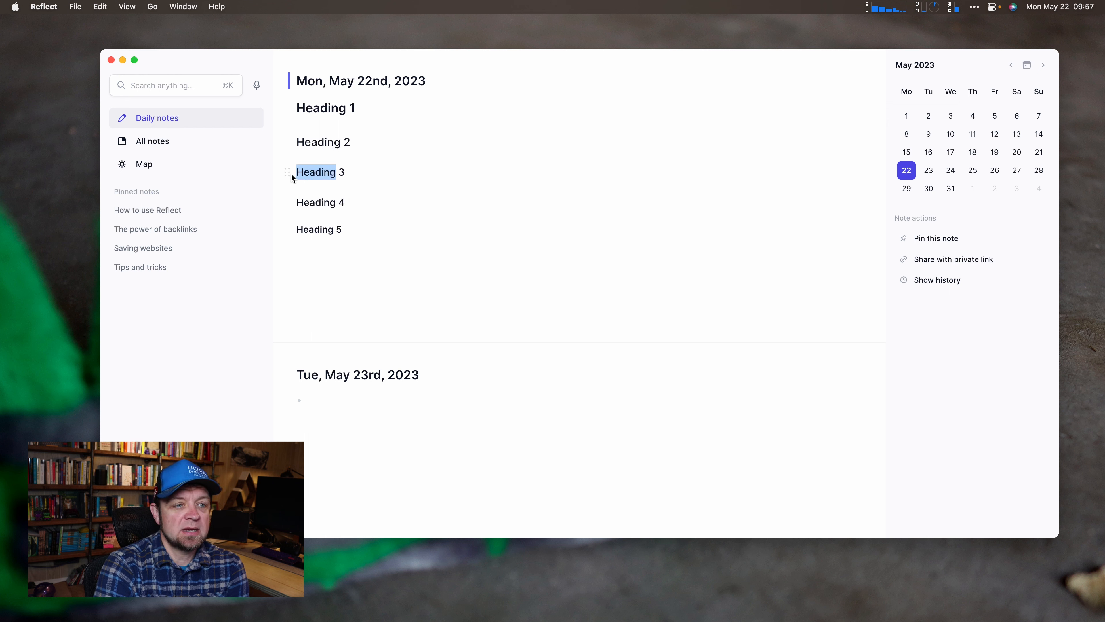
{"action": "left_click", "coordinate": [291, 173]}
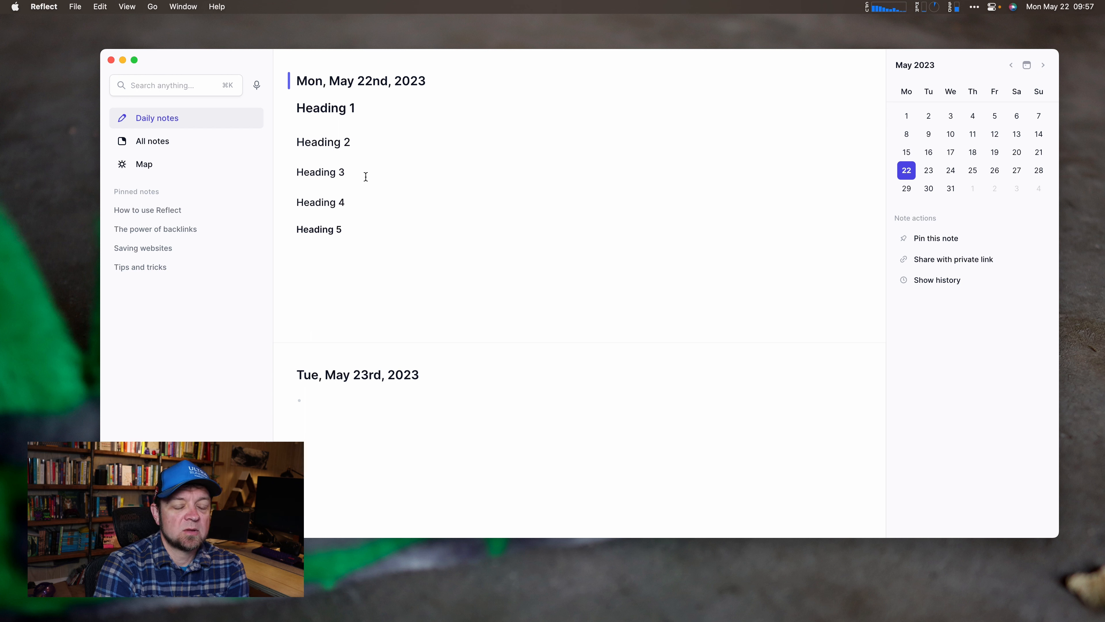
{"action": "left_click", "coordinate": [347, 171], "text": "shift"}
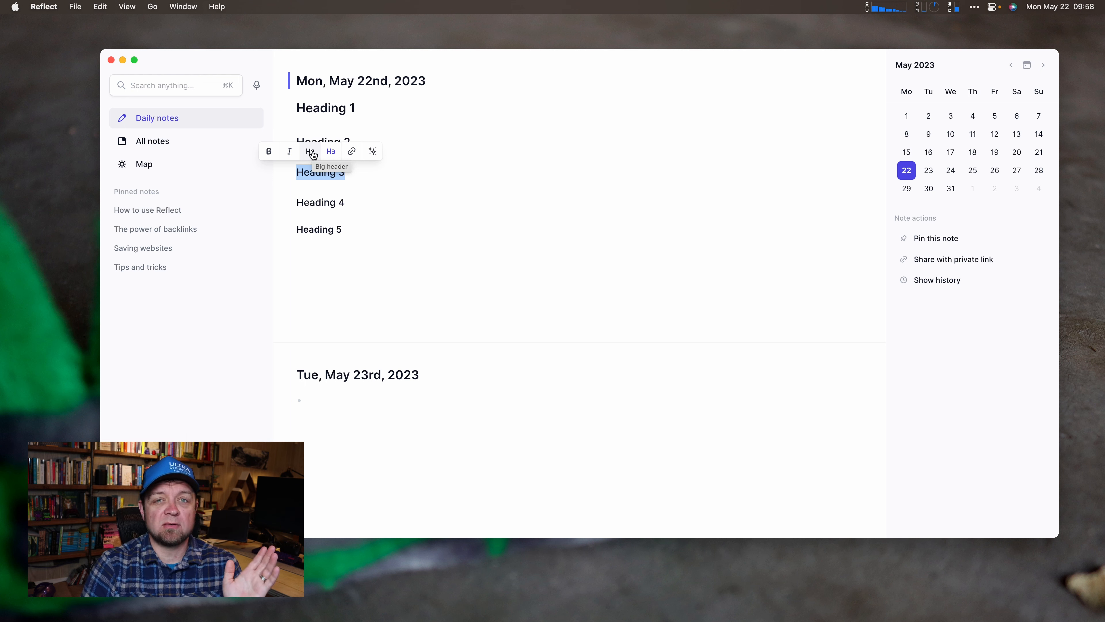
{"action": "left_click", "coordinate": [351, 175]}
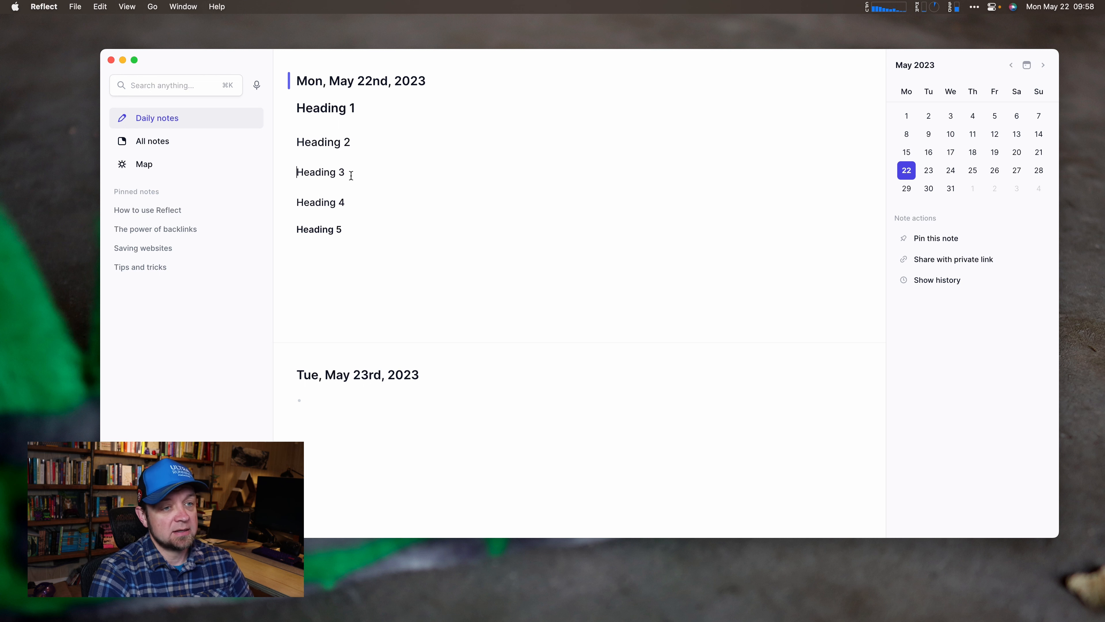
Retype the Heading 3 line as '### Heading 4' and start a '/' line below Heading 5.
{"action": "triple_click", "coordinate": [351, 175]}
{"action": "key", "text": "BackSpace"}
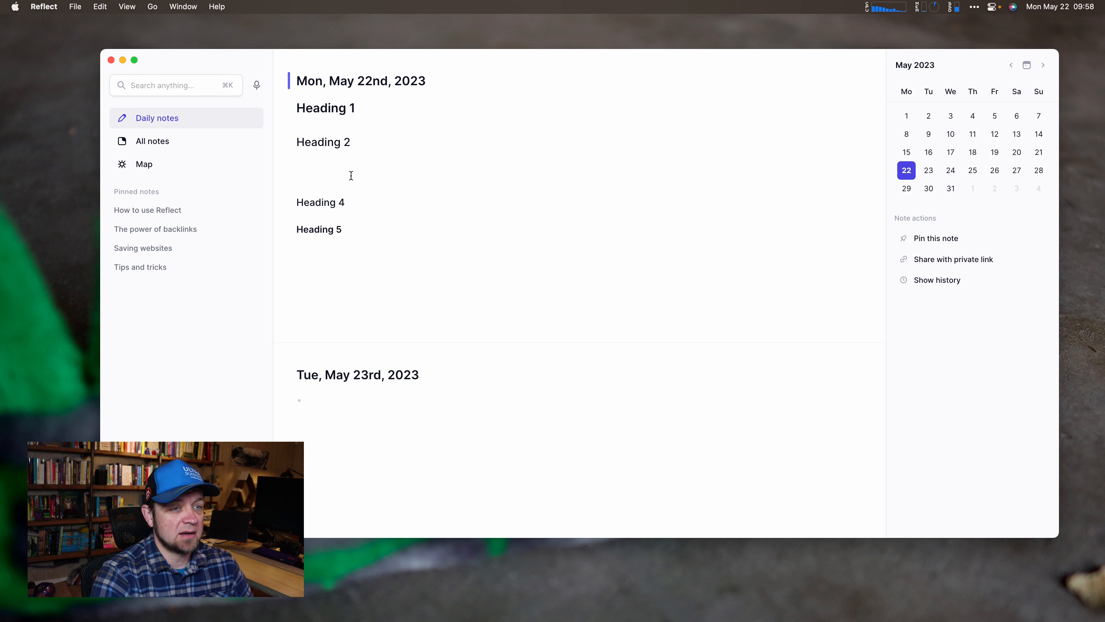
{"action": "type", "text": "### "}
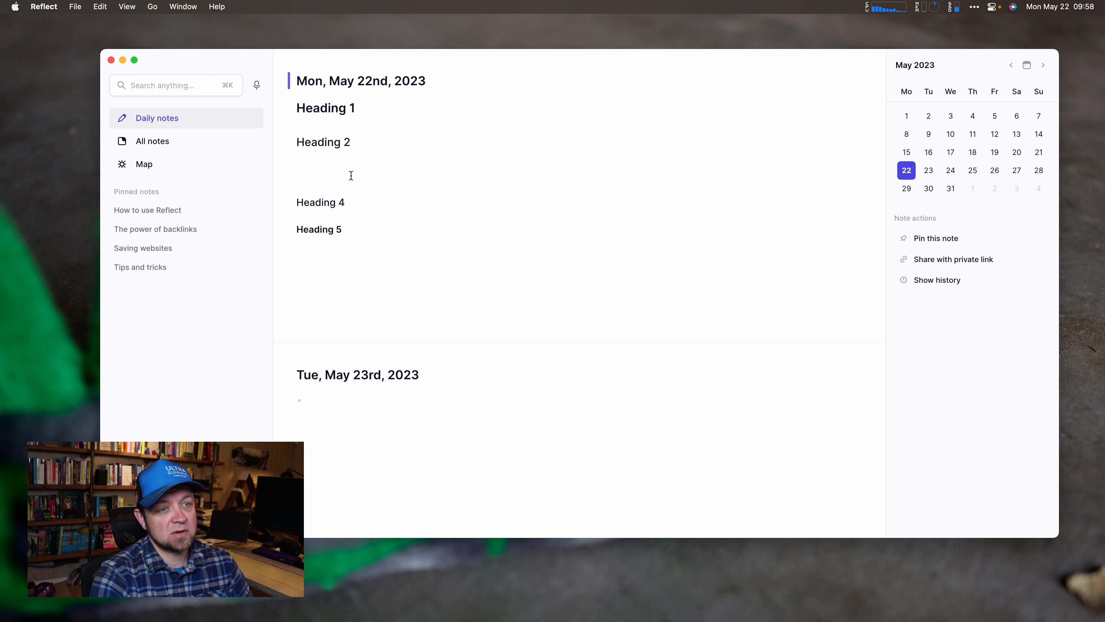
{"action": "type", "text": "heading "}
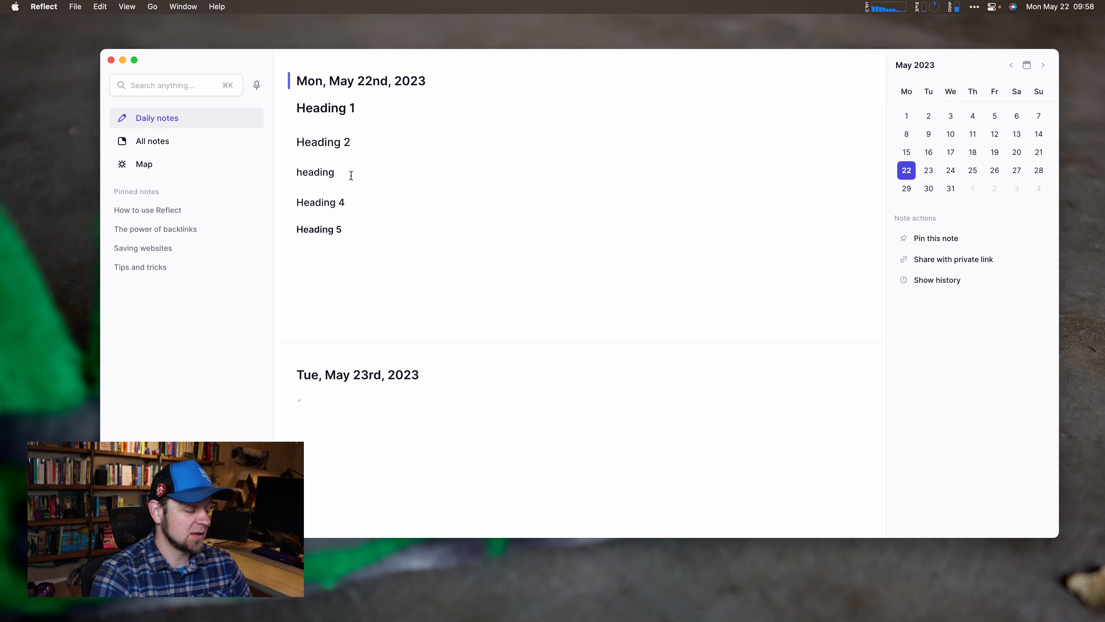
{"action": "type", "text": "3"}
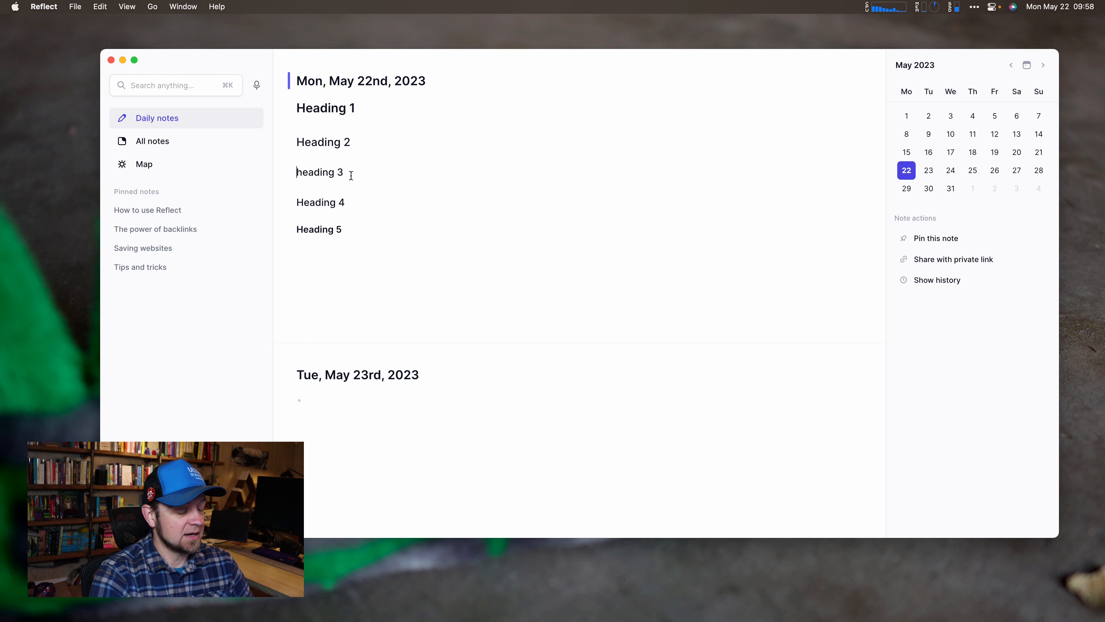
{"action": "type", "text": "###"}
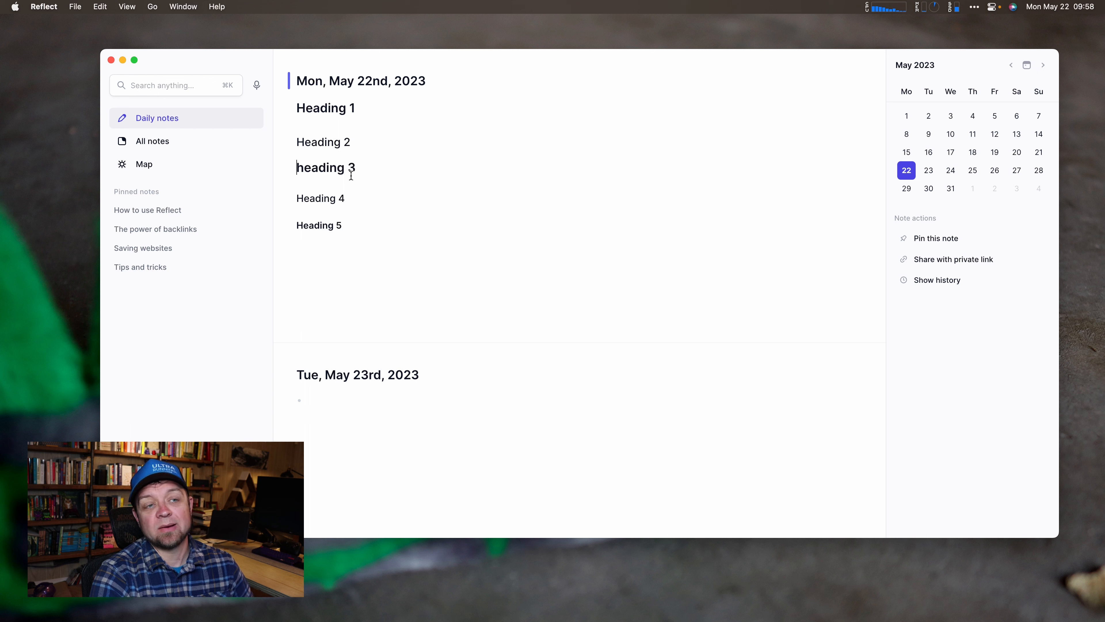
{"action": "triple_click", "coordinate": [351, 175]}
{"action": "type", "text": "#"}
{"action": "key", "text": "BackSpace"}
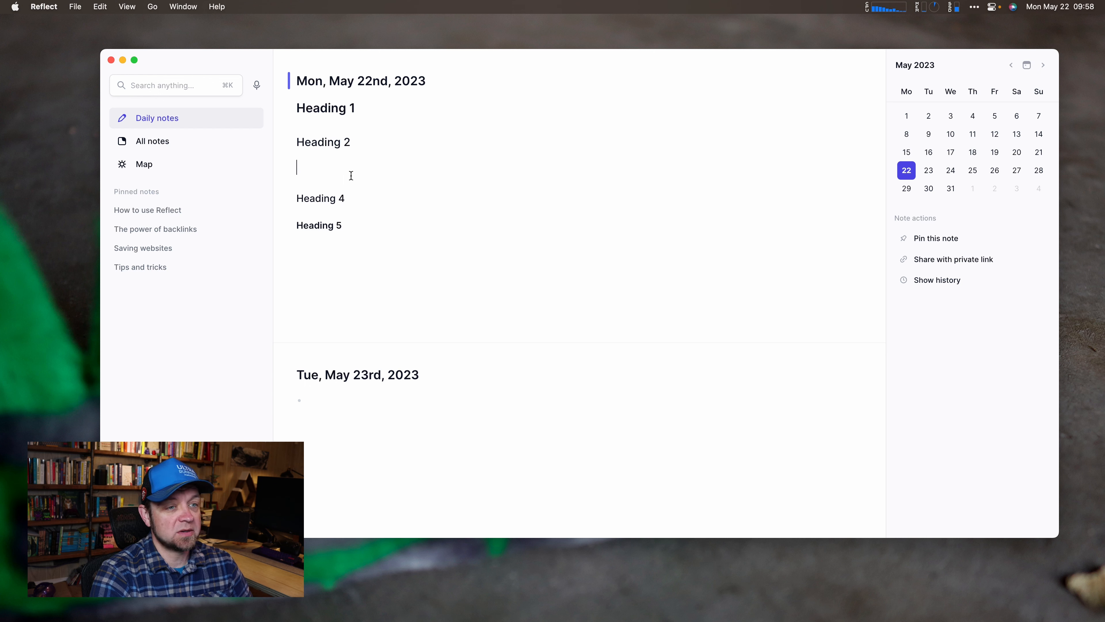
{"action": "type", "text": "###"}
{"action": "type", "text": " Heading 4"}
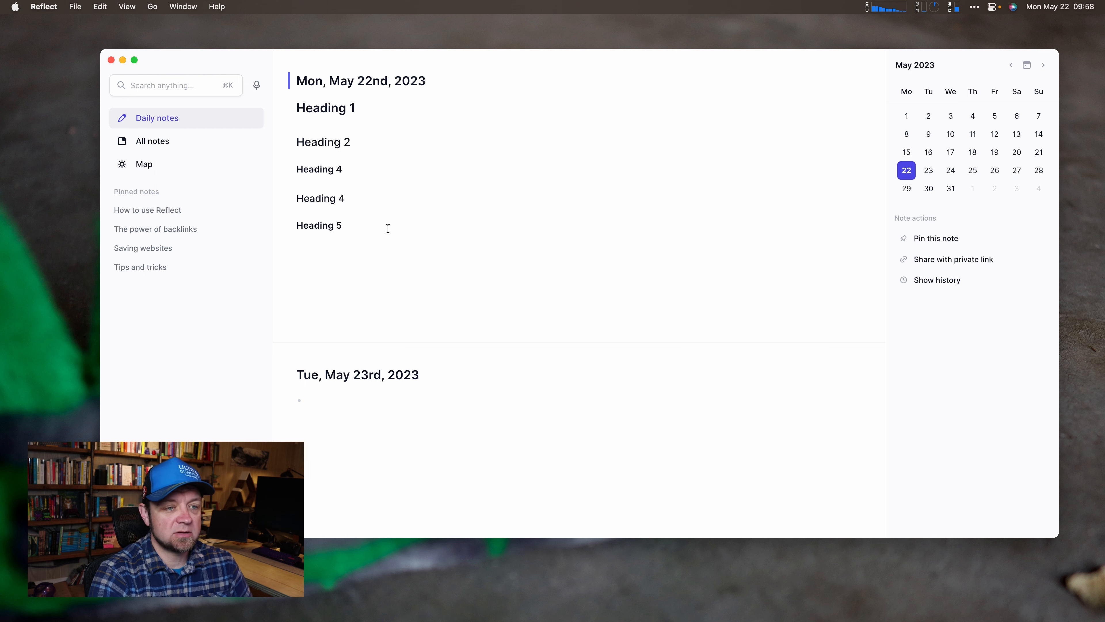
{"action": "key", "text": "Return"}
{"action": "type", "text": "/"}
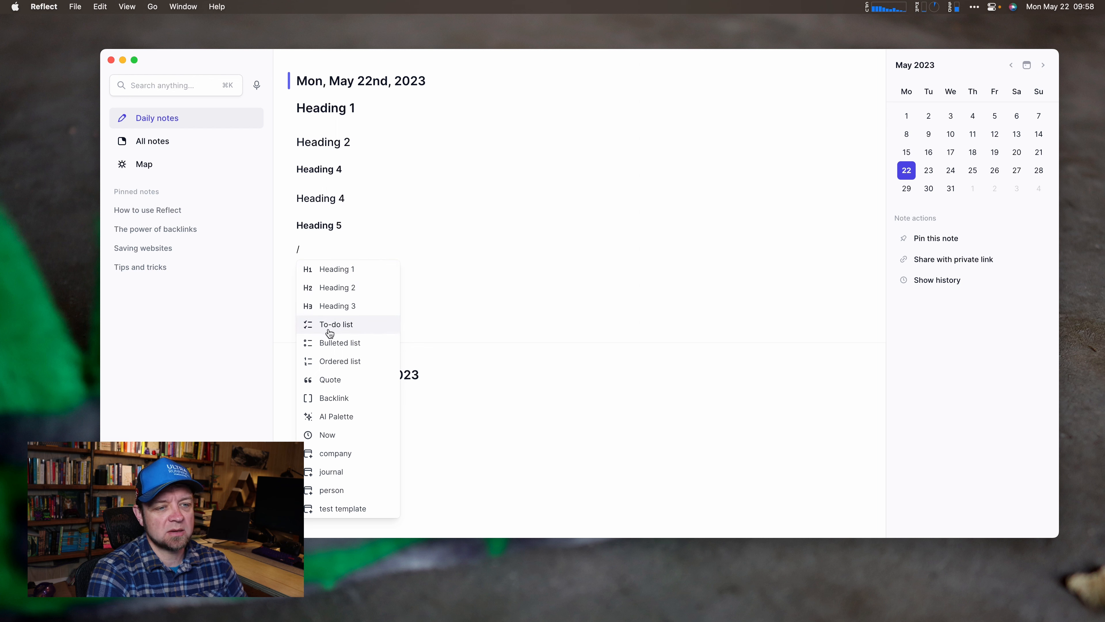
Insert a backlink to the Raycast note below Heading 5 and preview its contents.
{"action": "left_click", "coordinate": [345, 399]}
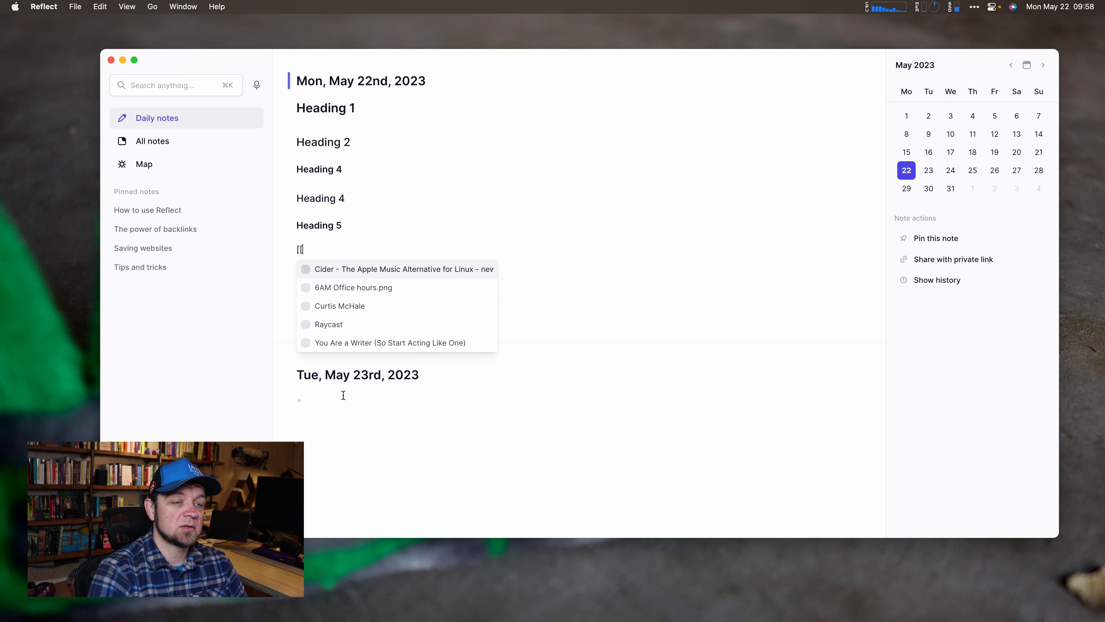
{"action": "type", "text": "ray"}
{"action": "key", "text": "Return"}
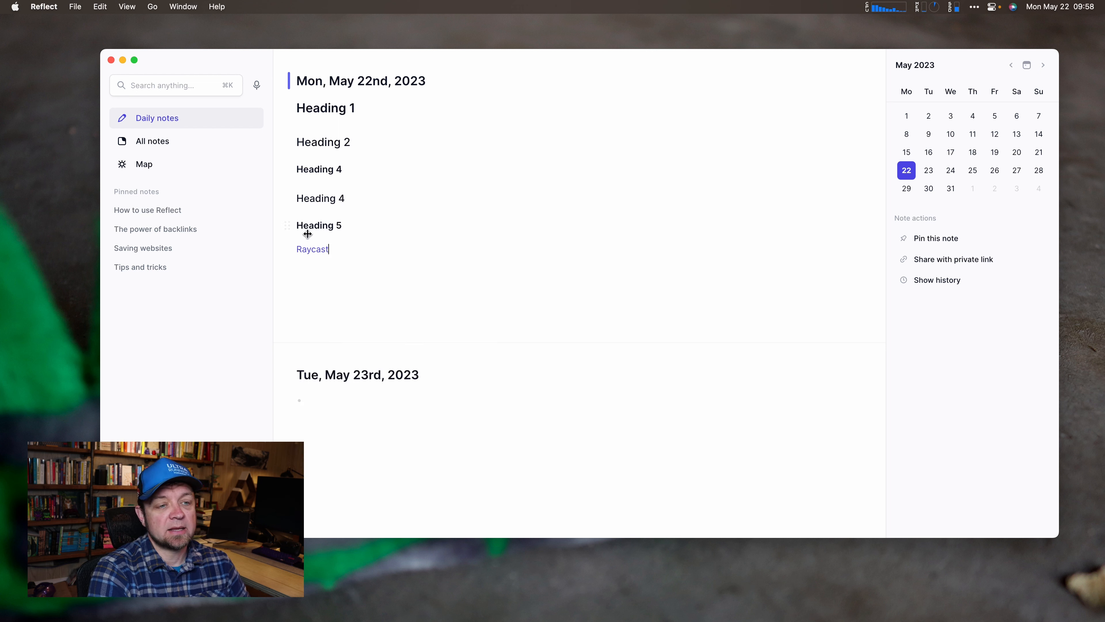
{"action": "mouse_move", "coordinate": [314, 256]}
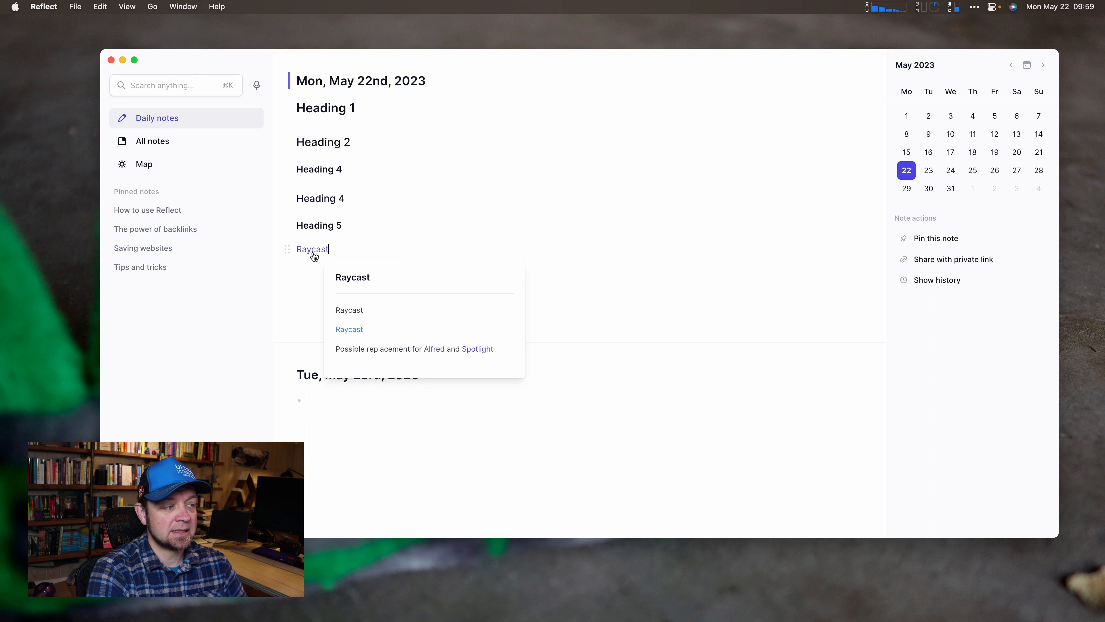
{"action": "key", "text": "Return"}
Try the 'no' and 'bu' slash-command filters below the Raycast link, then remove the slash.
{"action": "type", "text": "/no"}
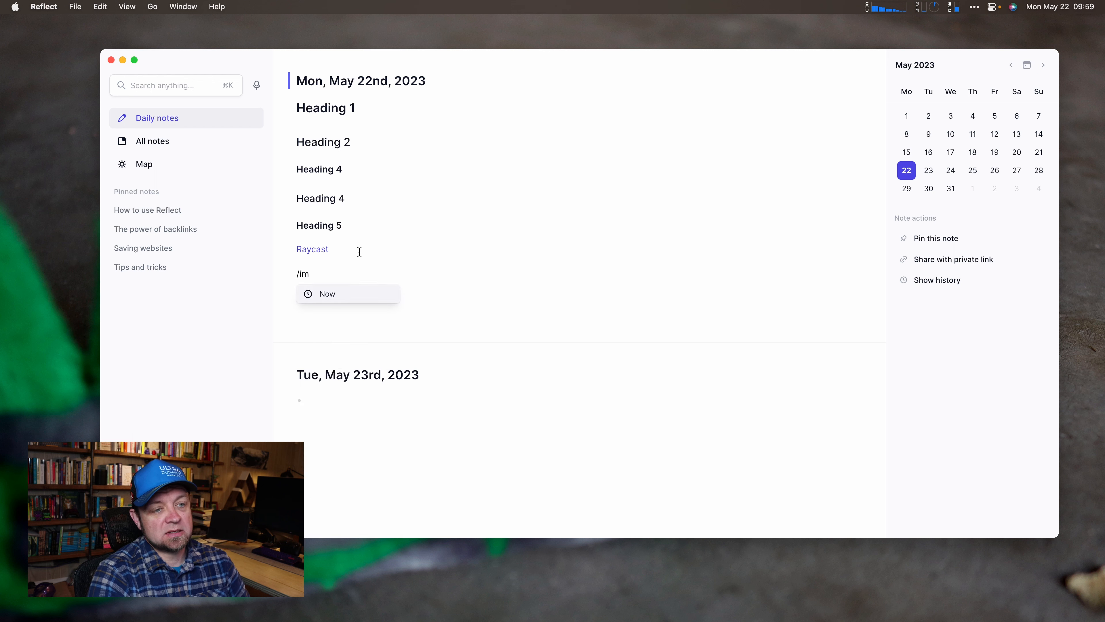
{"action": "key", "text": "BackSpace"}
{"action": "key", "text": "BackSpace"}
{"action": "type", "text": "bu"}
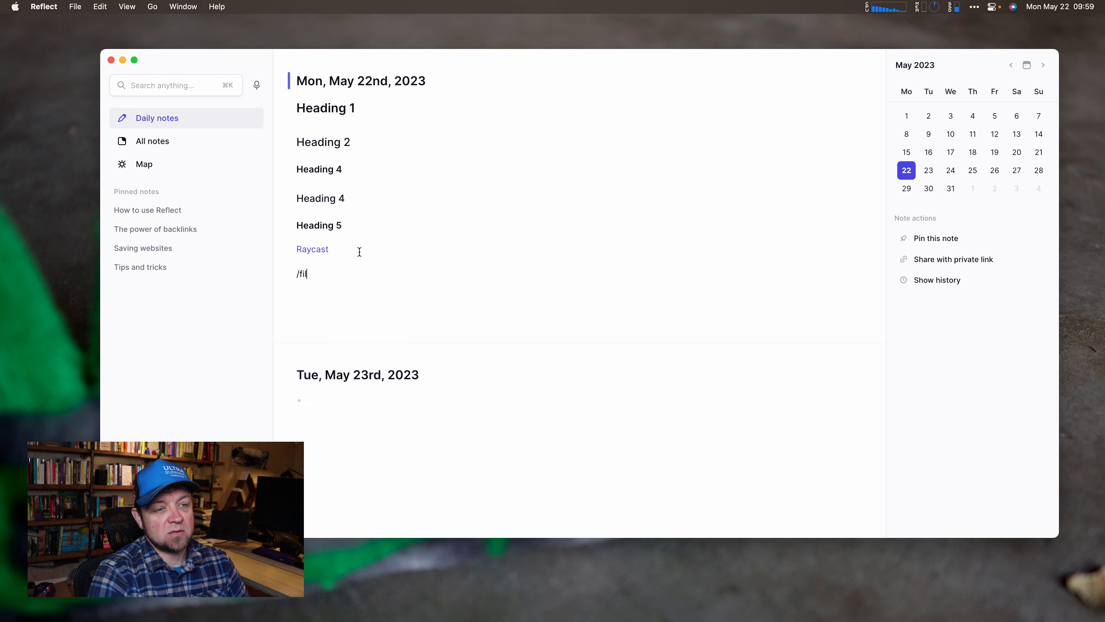
{"action": "key", "text": "BackSpace"}
{"action": "key", "text": "BackSpace"}
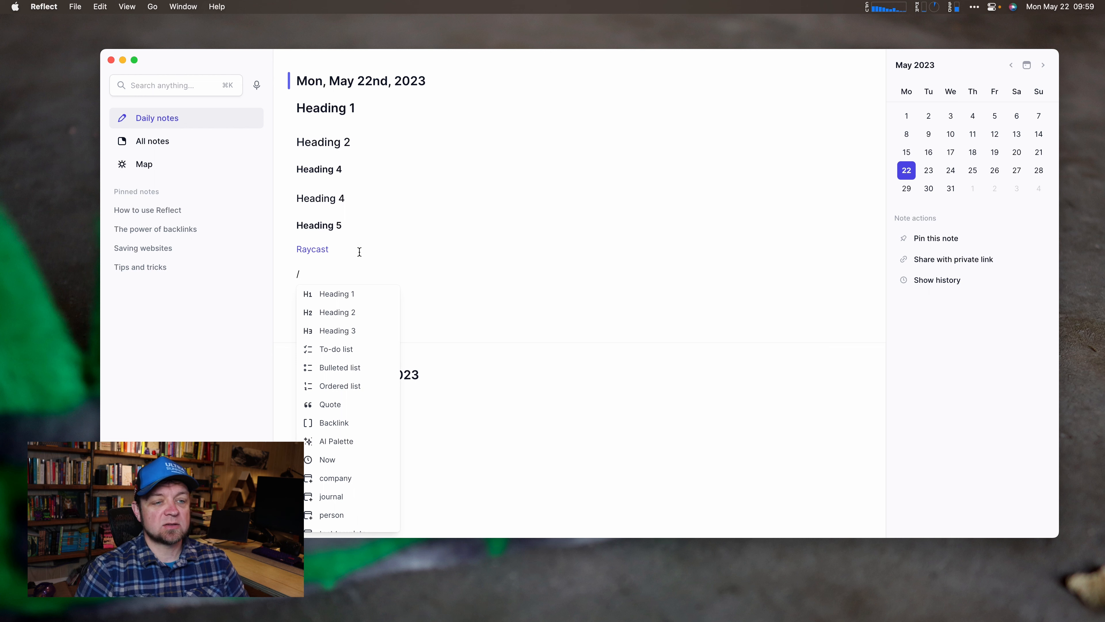
{"action": "key", "text": "BackSpace"}
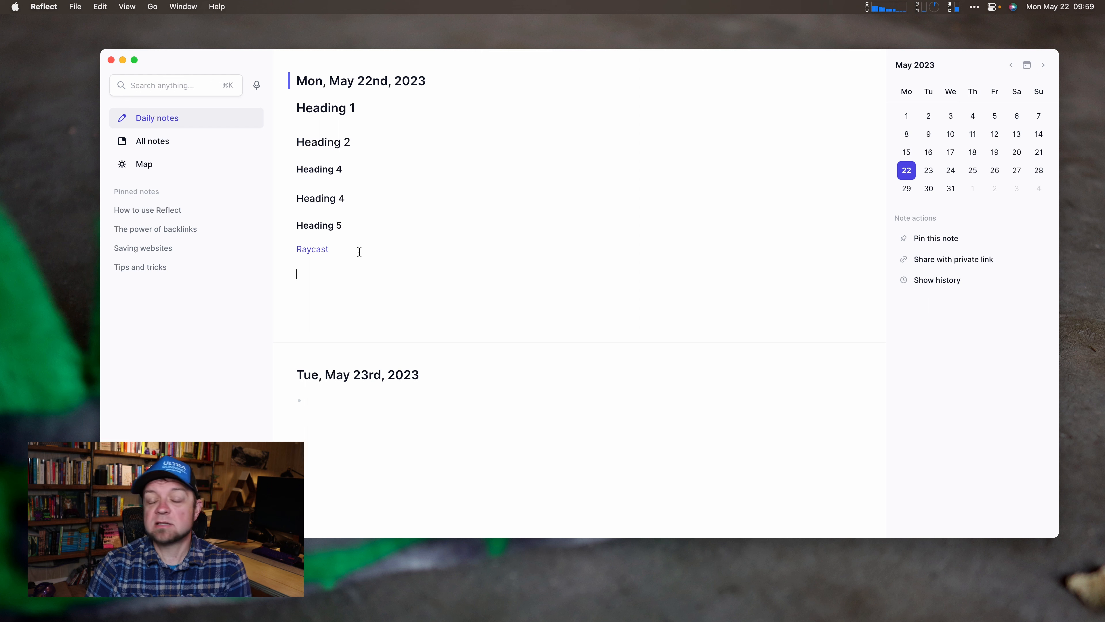
Try the 'fil', 'image' and 'uplo' slash commands on a new line, then show All notes.
{"action": "key", "text": "Return"}
{"action": "type", "text": "/"}
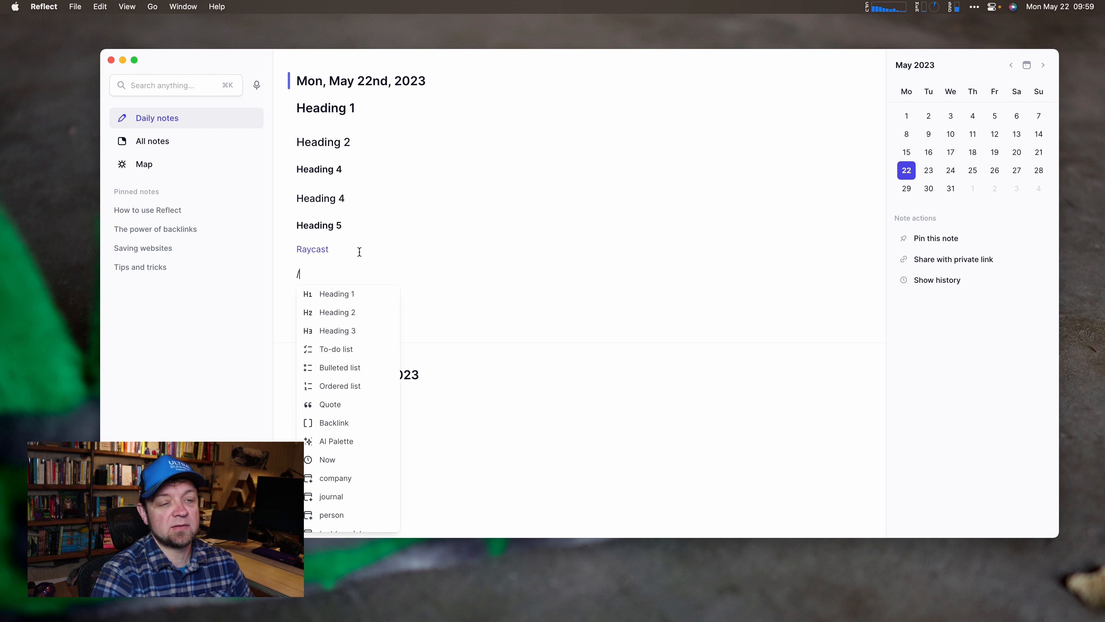
{"action": "type", "text": "fil"}
{"action": "key", "text": "BackSpace"}
{"action": "key", "text": "BackSpace"}
{"action": "key", "text": "BackSpace"}
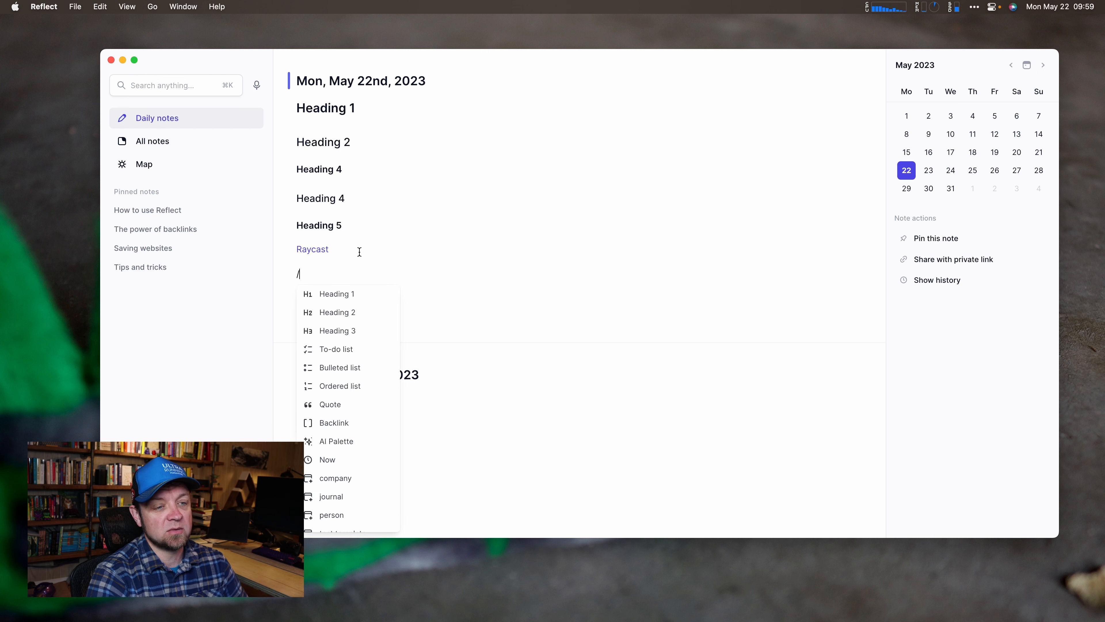
{"action": "type", "text": "image"}
{"action": "key", "text": "BackSpace"}
{"action": "key", "text": "BackSpace"}
{"action": "key", "text": "BackSpace"}
{"action": "key", "text": "BackSpace"}
{"action": "key", "text": "BackSpace"}
{"action": "type", "text": "uplo"}
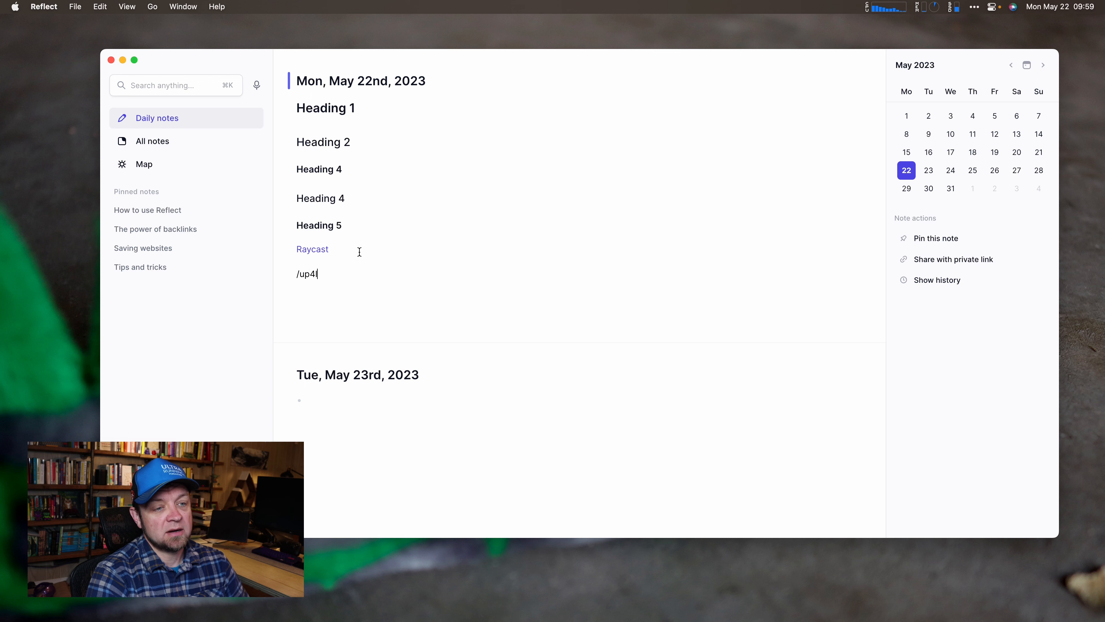
{"action": "key", "text": "BackSpace"}
{"action": "key", "text": "BackSpace"}
{"action": "key", "text": "BackSpace"}
{"action": "key", "text": "BackSpace"}
{"action": "key", "text": "BackSpace"}
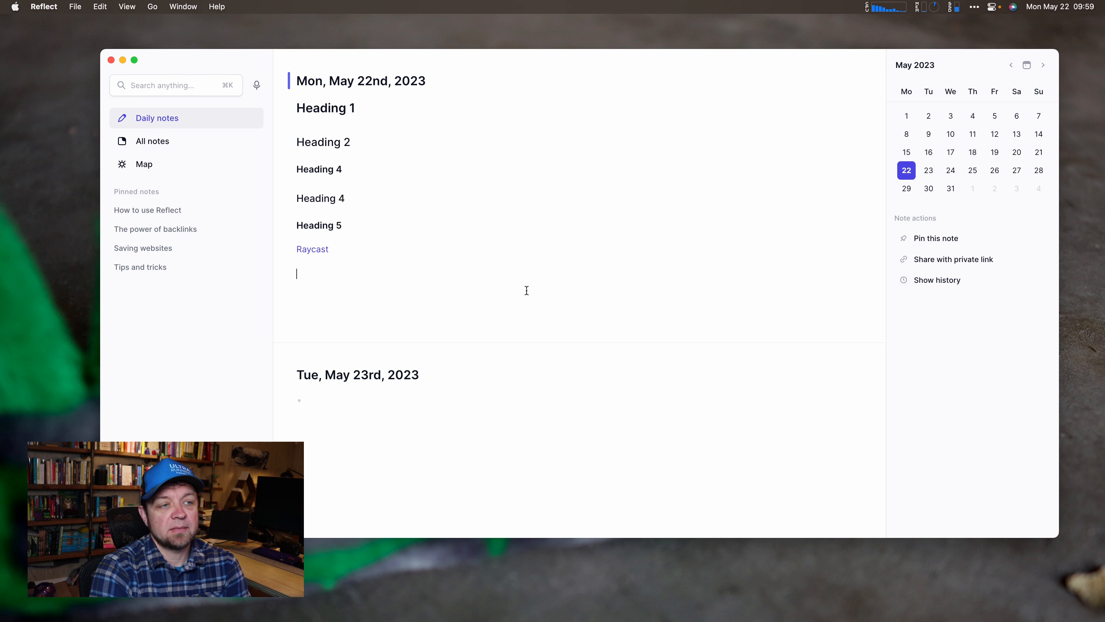
{"action": "left_click", "coordinate": [143, 142]}
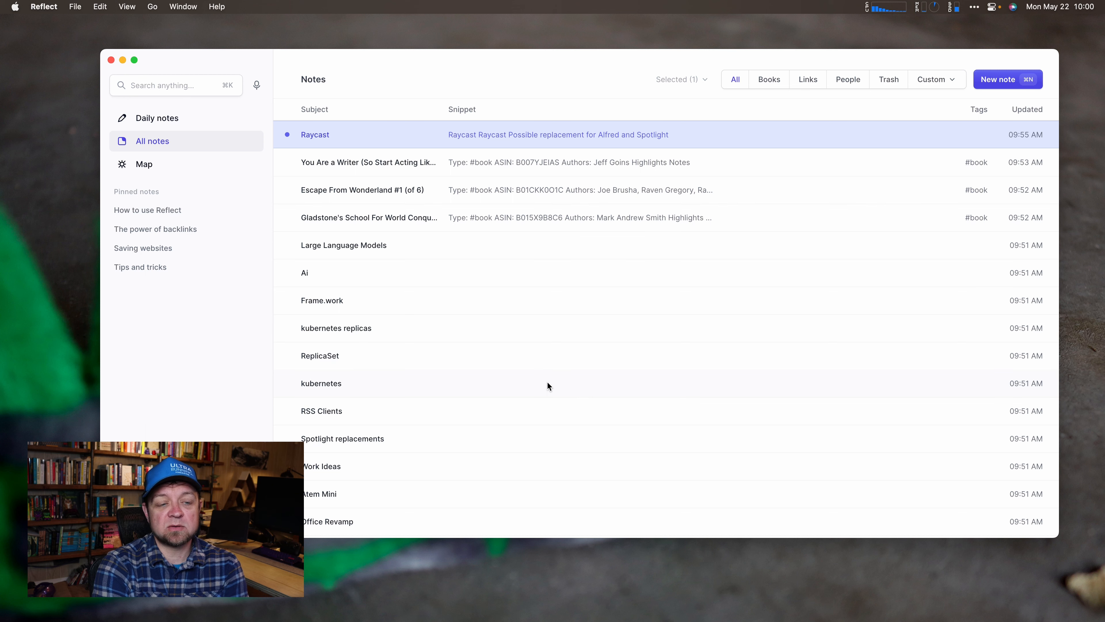
Scroll down the Safari start page's Favorites and Frequently Visited sites.
{"action": "scroll", "coordinate": [548, 386], "scroll_direction": "down", "scroll_amount": 1}
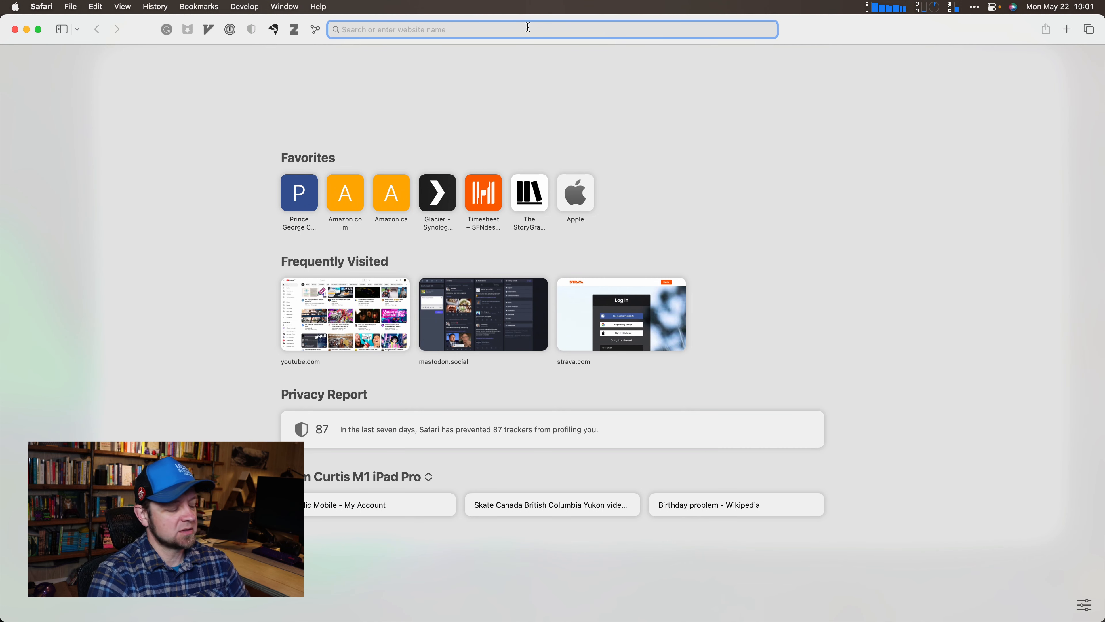
Go to the author's blog and open the 'Ghosted – I'm here for the comedy' post.
{"action": "type", "text": "curtismchale.ca"}
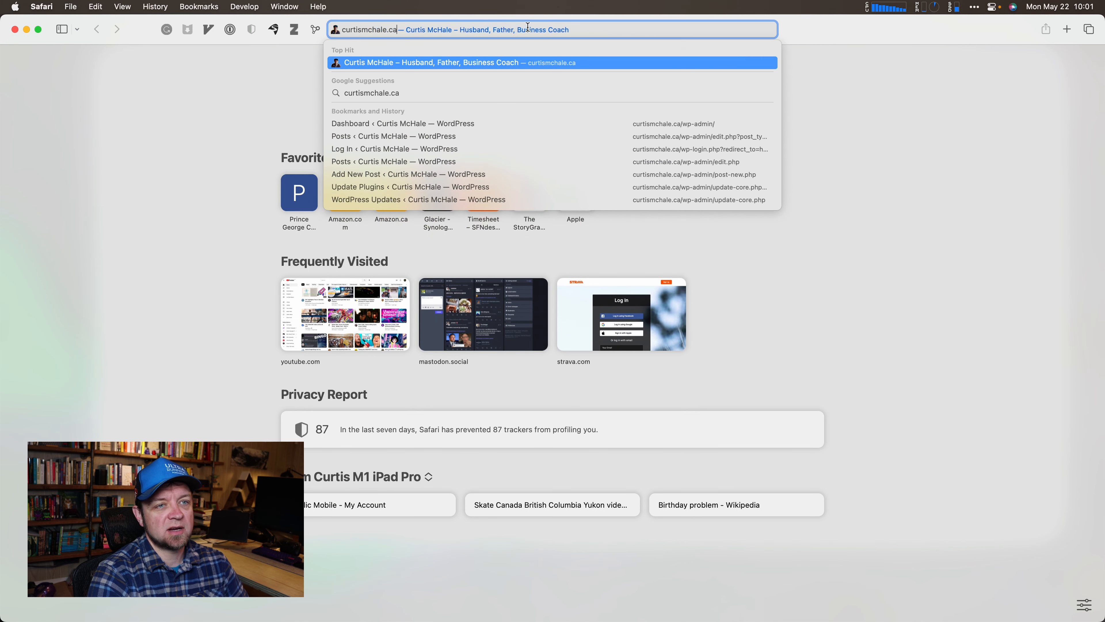
{"action": "key", "text": "Return"}
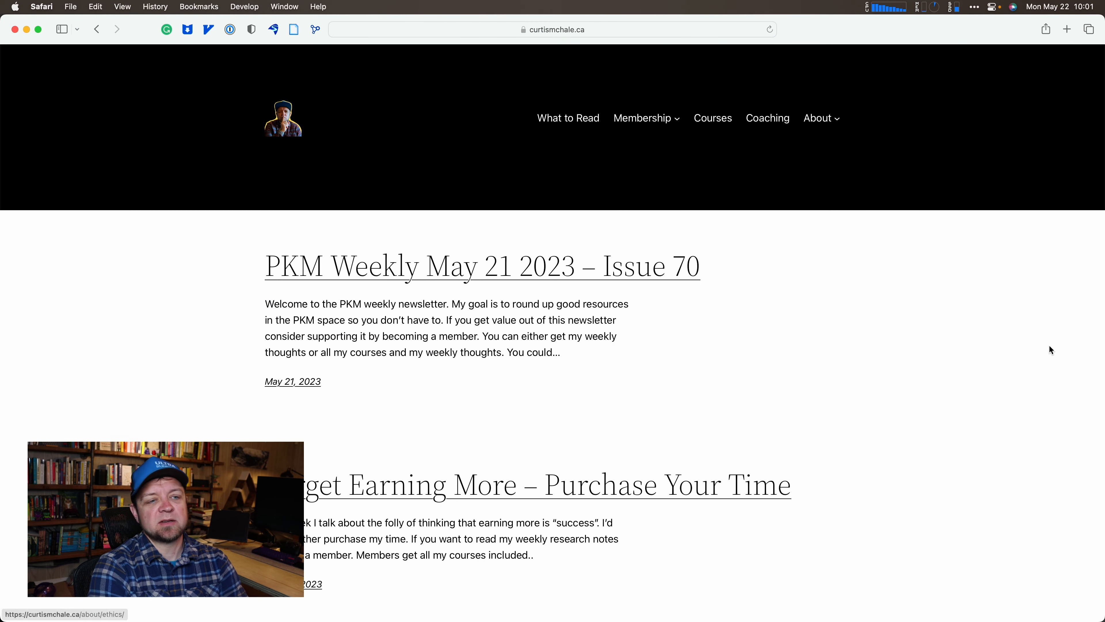
{"action": "scroll", "coordinate": [359, 467], "scroll_direction": "down", "scroll_amount": 10}
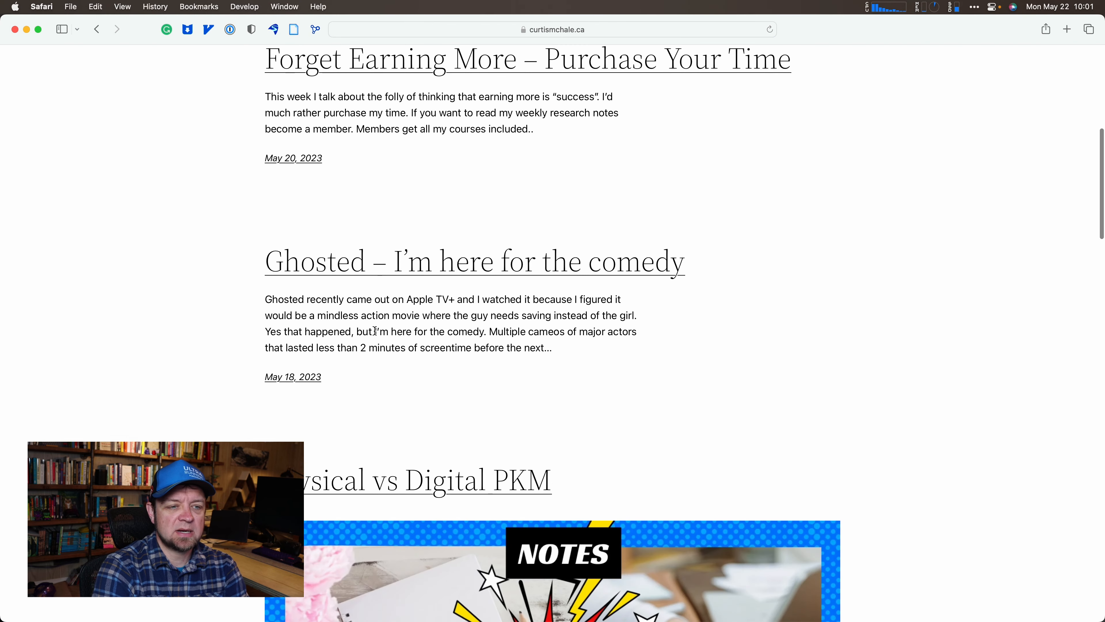
{"action": "left_click", "coordinate": [454, 261]}
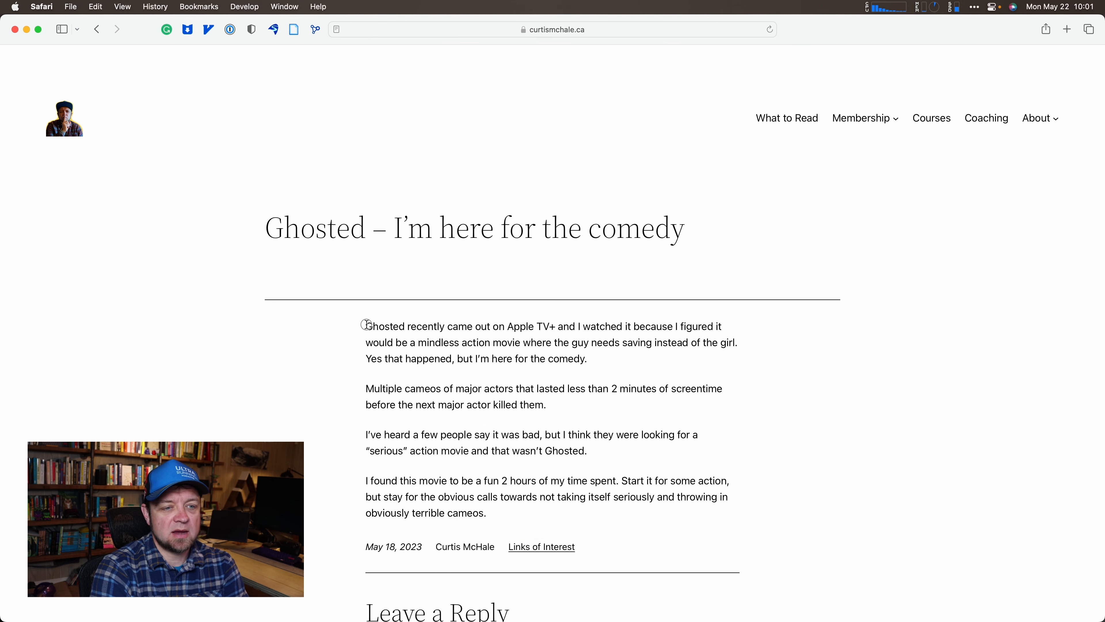
Clip the post's first paragraph into Reflect with the extension, keeping the same graph, then return to Reflect.
{"action": "left_click_drag", "start_coordinate": [365, 325], "coordinate": [588, 362]}
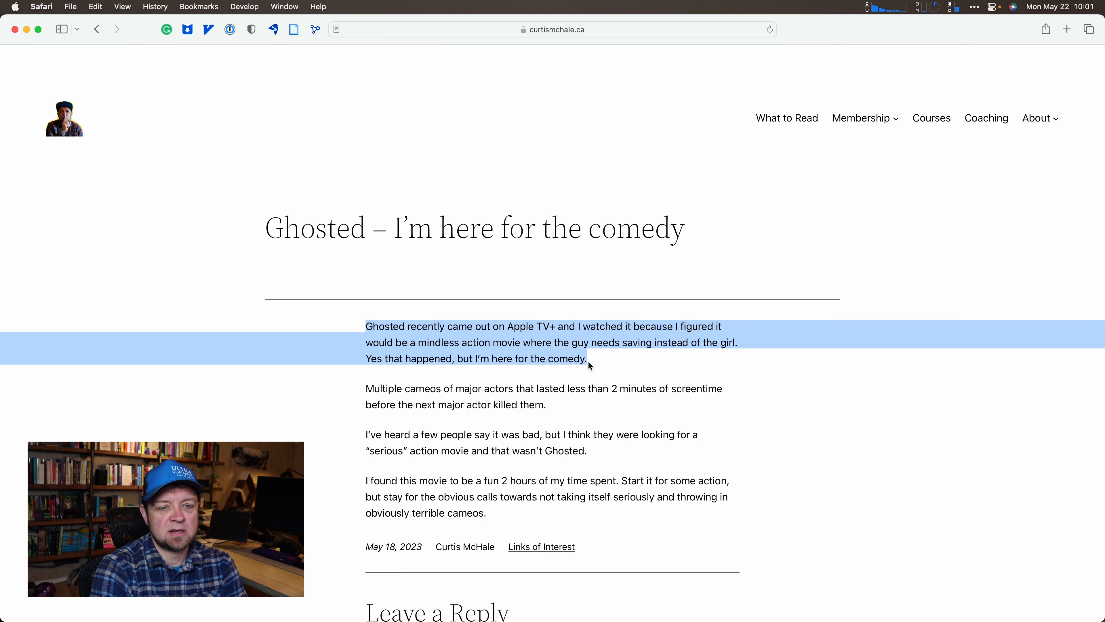
{"action": "left_click", "coordinate": [315, 31]}
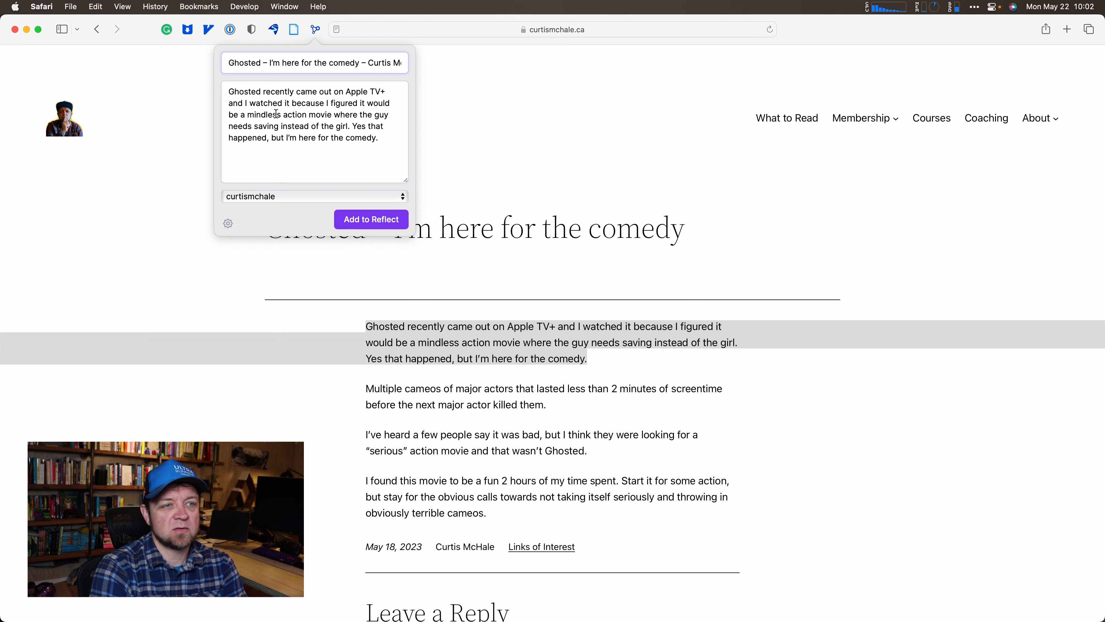
{"action": "left_click", "coordinate": [289, 198]}
{"action": "left_click", "coordinate": [290, 199]}
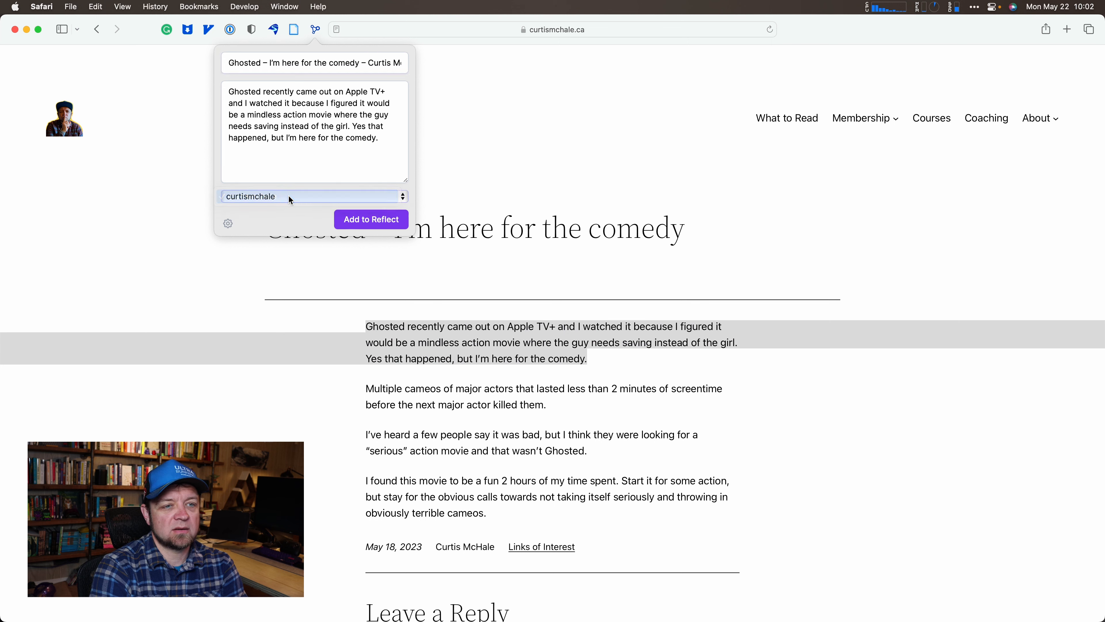
{"action": "left_click", "coordinate": [360, 221]}
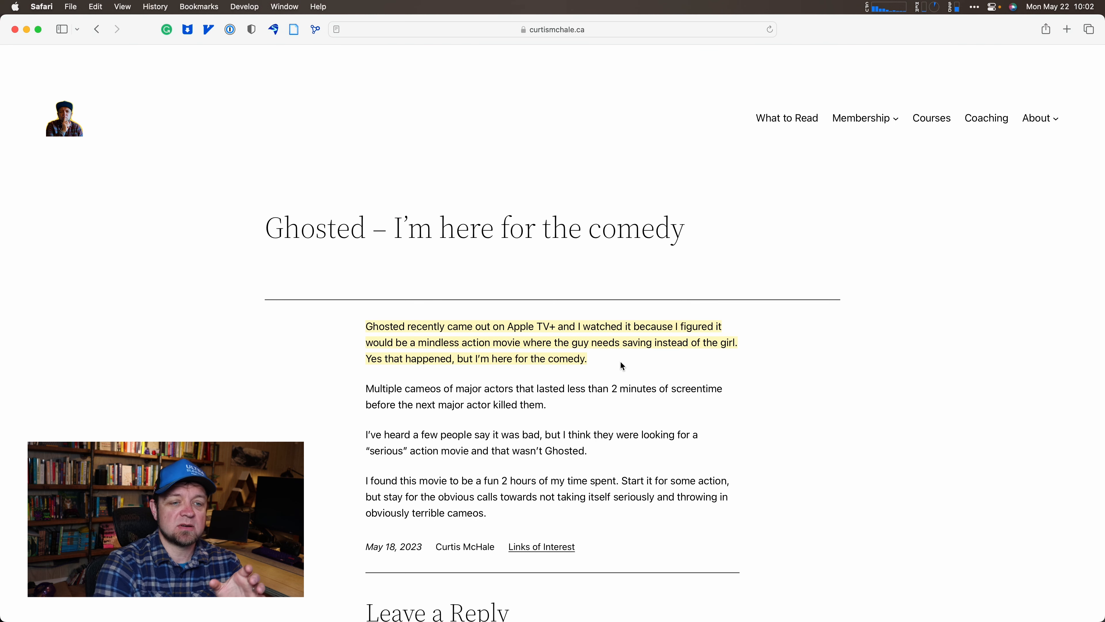
{"action": "key", "text": "super+Tab"}
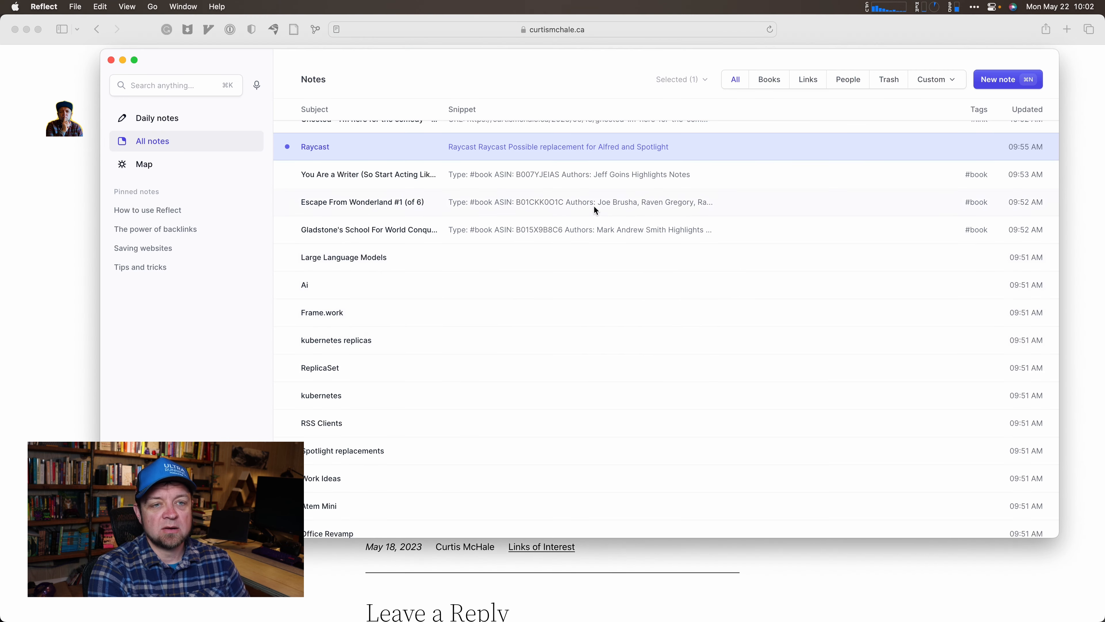
Open the newly clipped Ghosted note at the top of the notes list.
{"action": "scroll", "coordinate": [437, 287], "scroll_direction": "up", "scroll_amount": 2}
{"action": "left_click", "coordinate": [412, 138]}
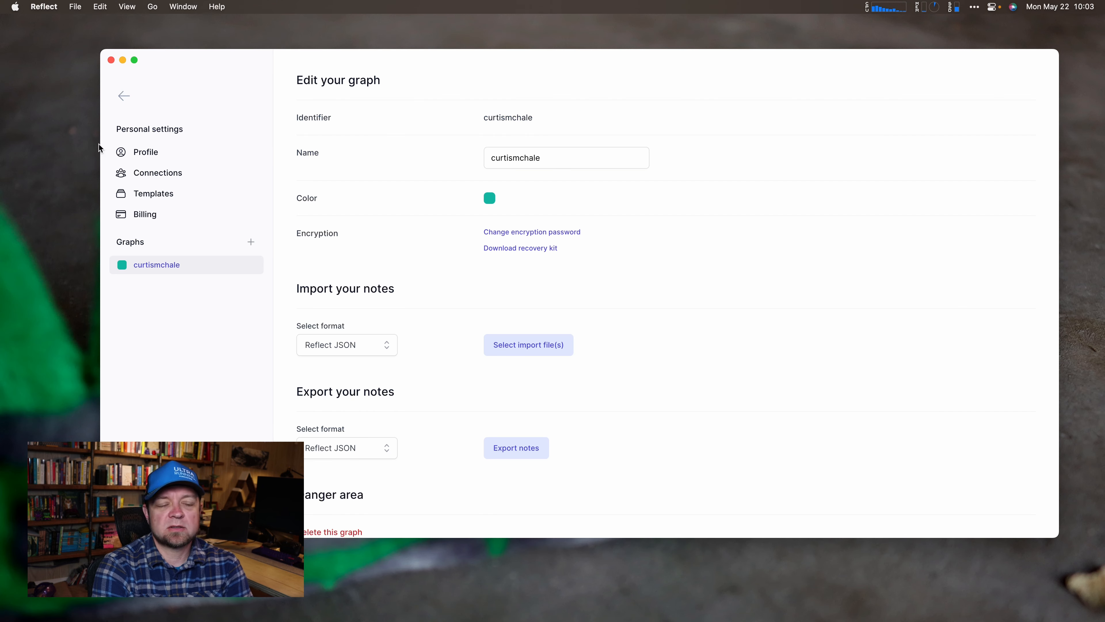
Delete the existing test template in the Templates settings.
{"action": "left_click", "coordinate": [140, 194]}
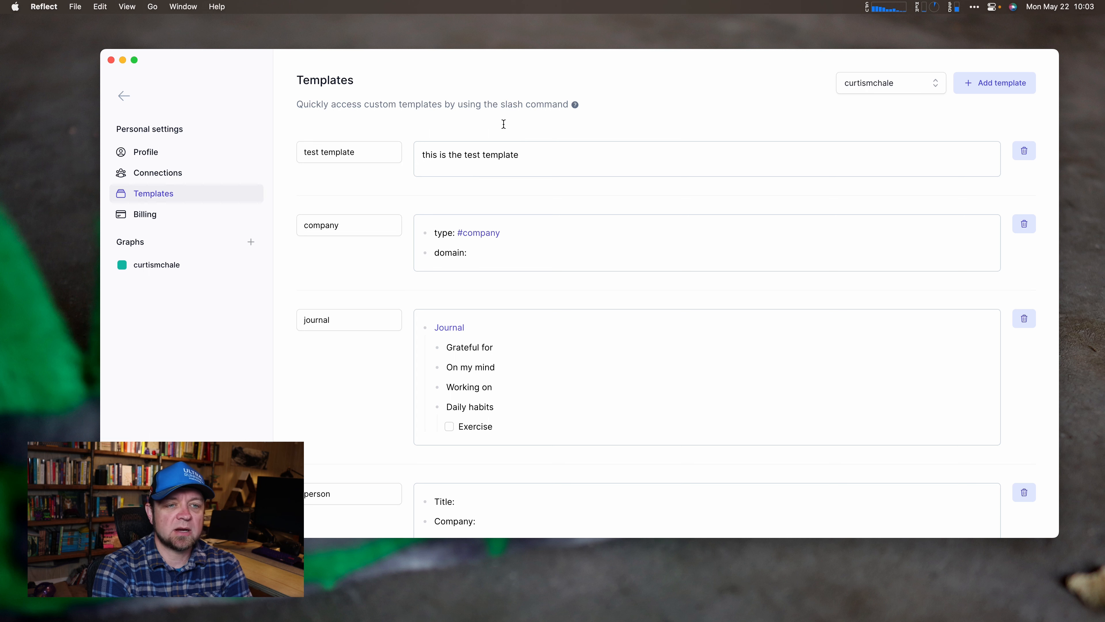
{"action": "left_click_drag", "start_coordinate": [364, 151], "coordinate": [307, 151]}
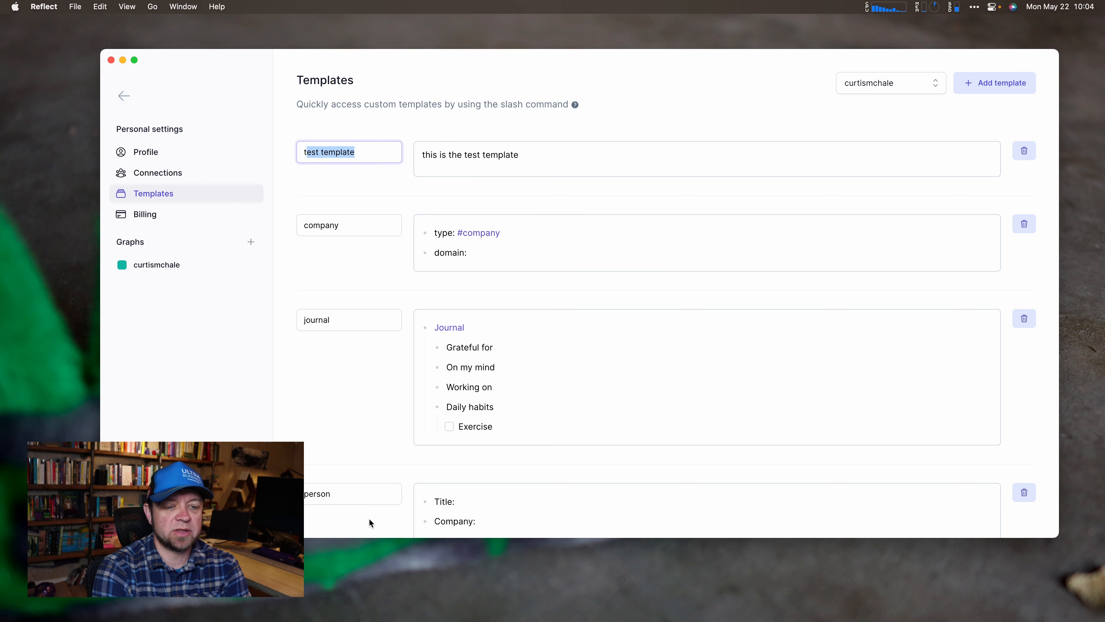
{"action": "scroll", "coordinate": [572, 397], "scroll_direction": "down", "scroll_amount": 5}
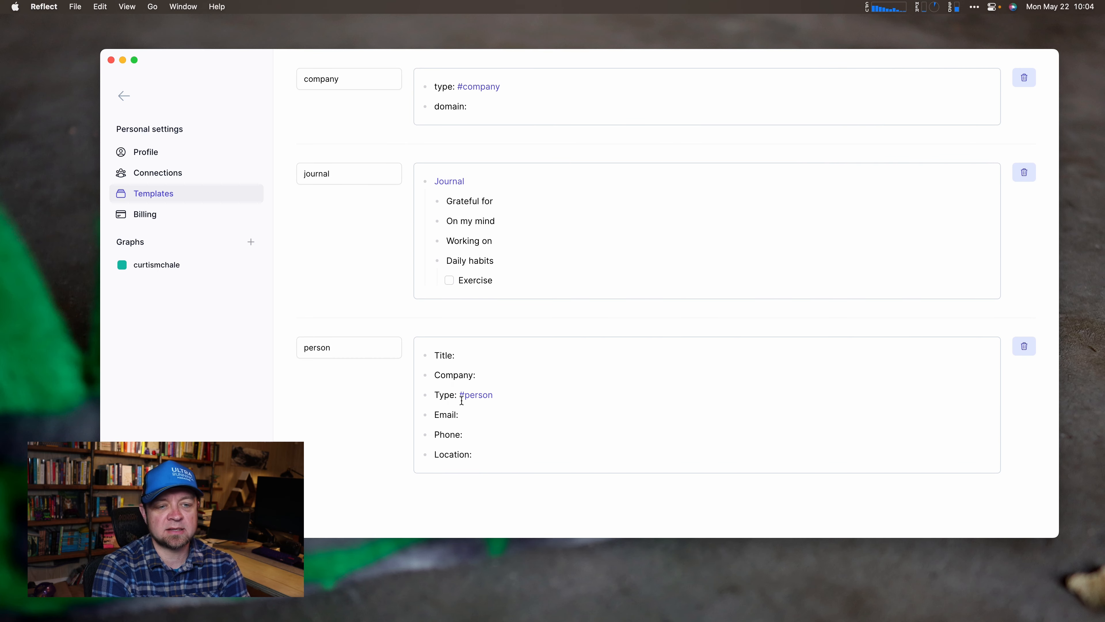
{"action": "scroll", "coordinate": [597, 395], "scroll_direction": "up", "scroll_amount": 5}
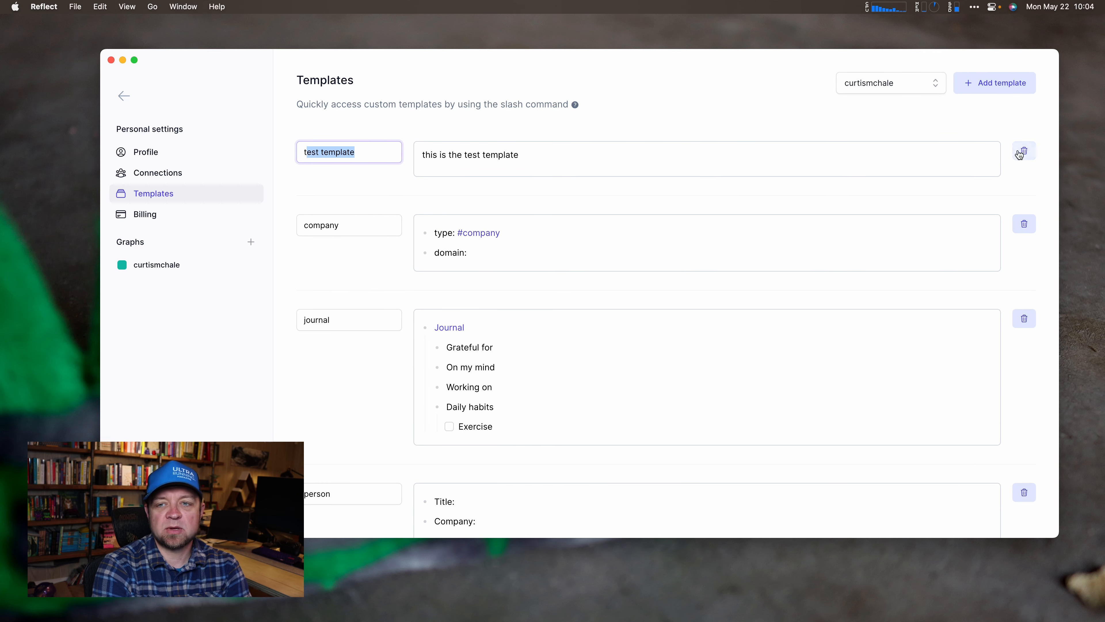
{"action": "left_click", "coordinate": [1019, 153]}
{"action": "left_click", "coordinate": [614, 332]}
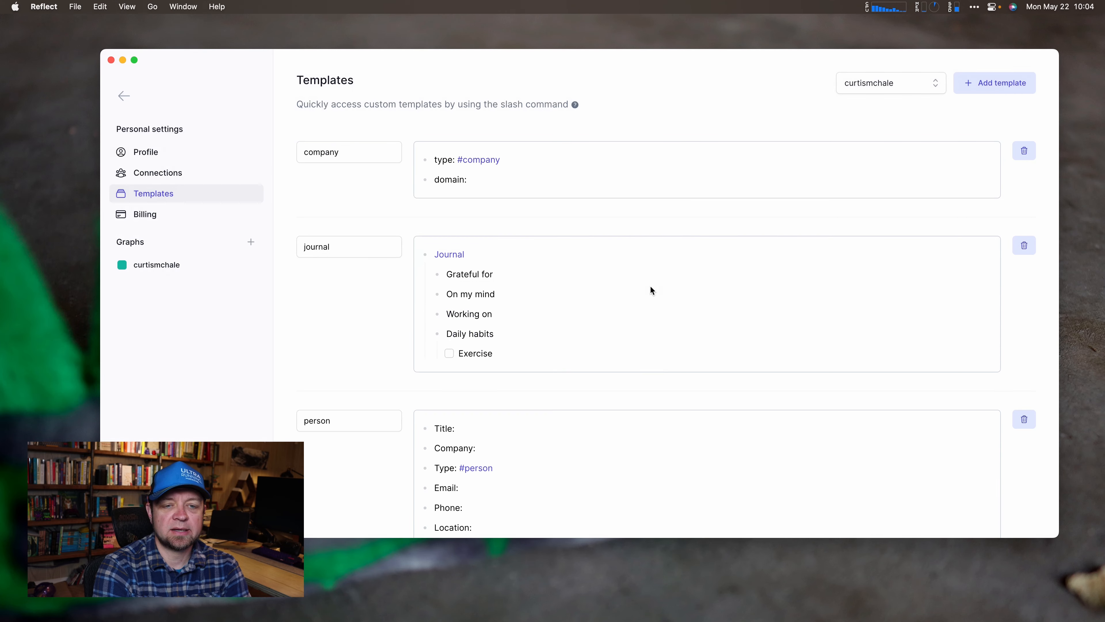
Add a template named 'test template' reading 'this is a test' and return to the note.
{"action": "left_click", "coordinate": [992, 83]}
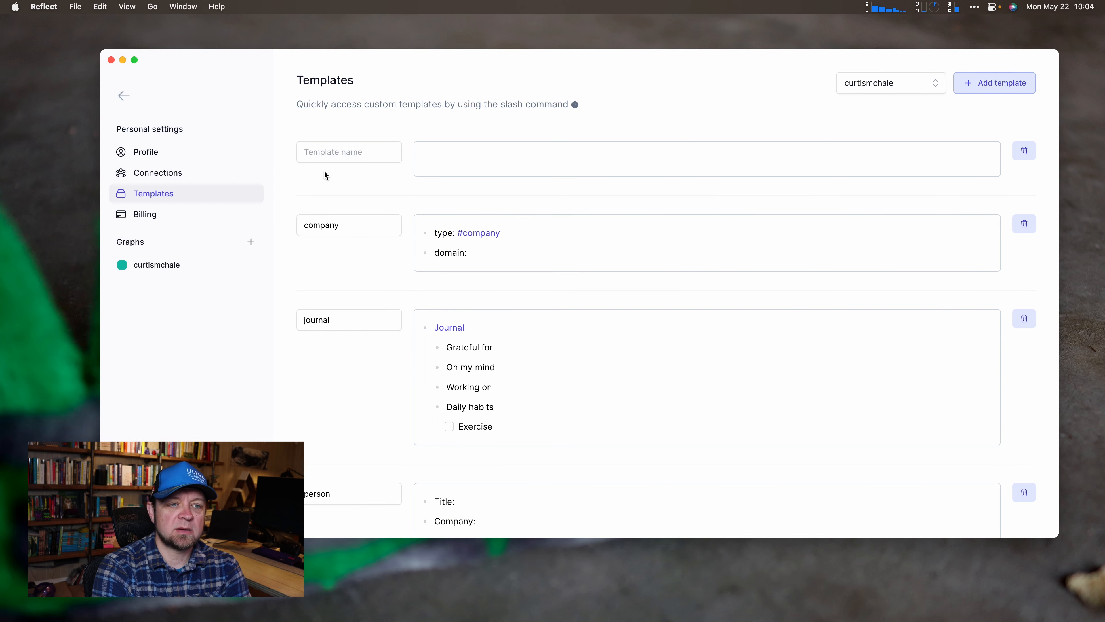
{"action": "left_click", "coordinate": [329, 158]}
{"action": "type", "text": "test"}
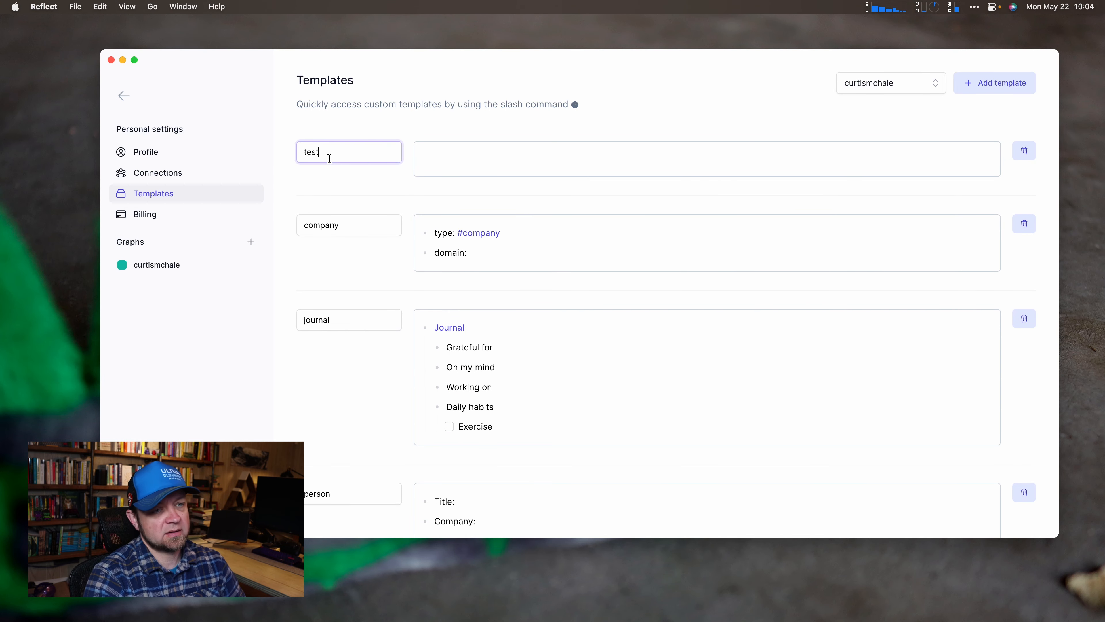
{"action": "type", "text": " template"}
{"action": "key", "text": "Tab"}
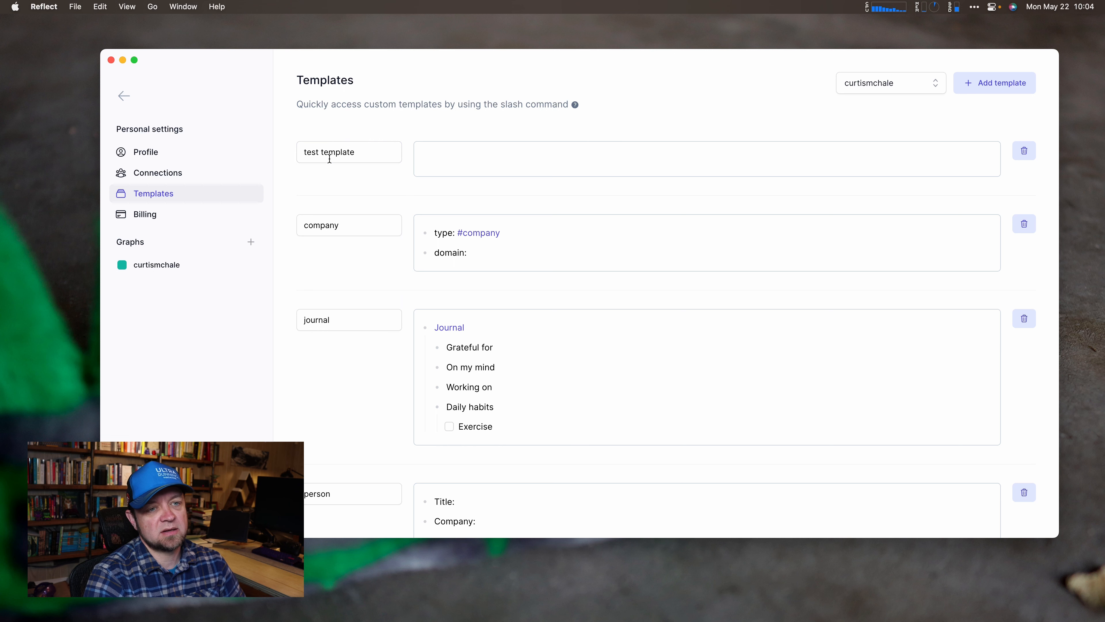
{"action": "type", "text": "this is a test"}
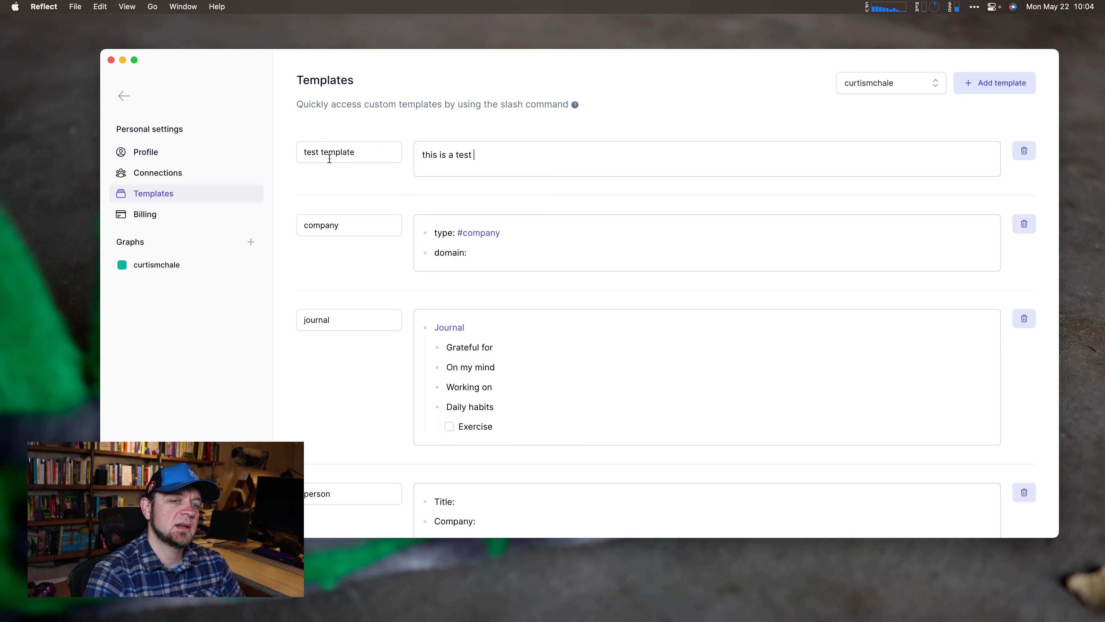
{"action": "left_click", "coordinate": [680, 111]}
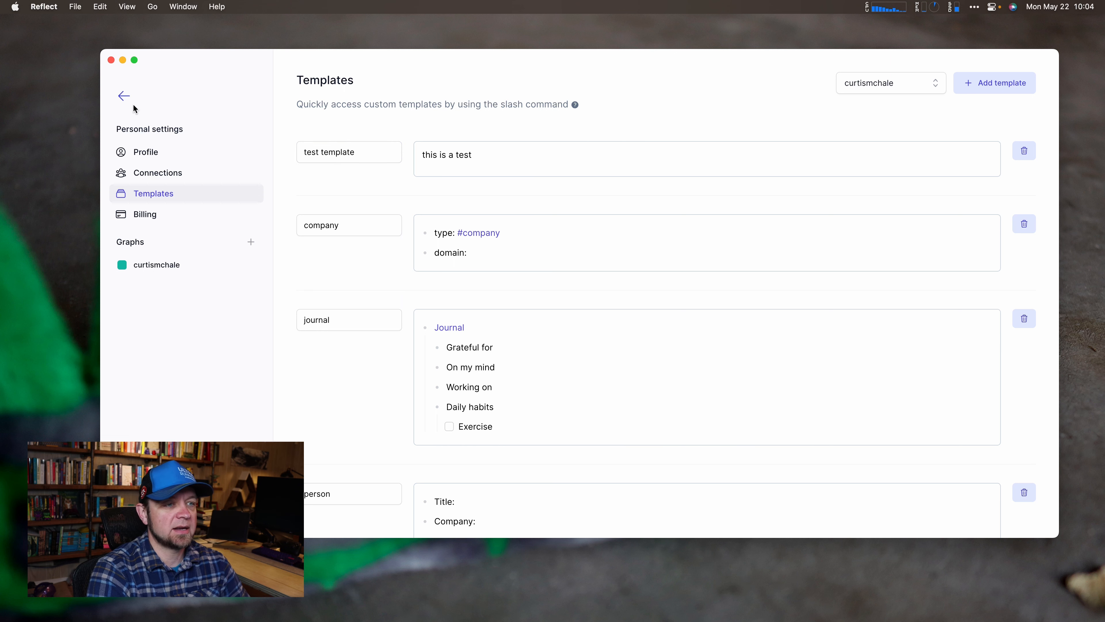
{"action": "left_click", "coordinate": [124, 95]}
Insert the test template at the end of the Ghosted note, then remove its text.
{"action": "left_click", "coordinate": [419, 288]}
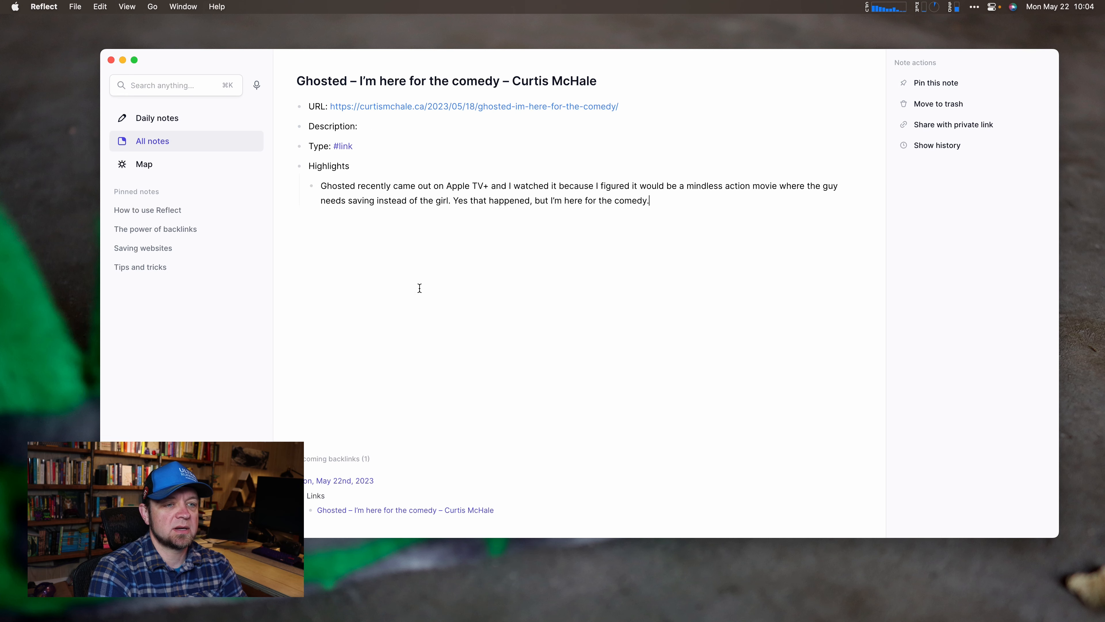
{"action": "type", "text": "/tem"}
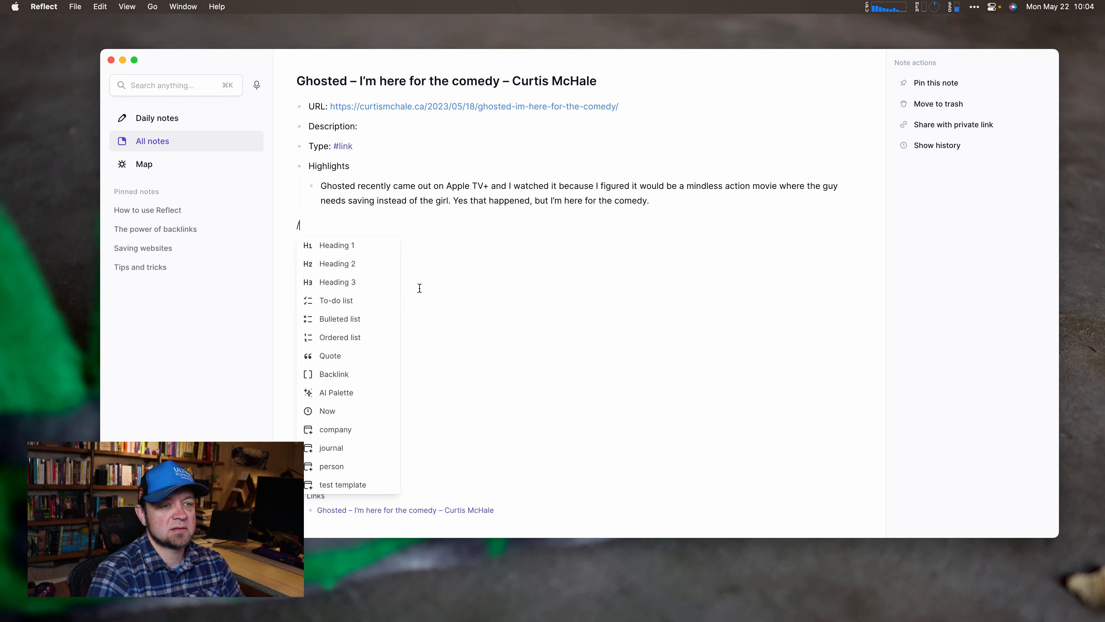
{"action": "key", "text": "Down"}
{"action": "key", "text": "Down"}
{"action": "key", "text": "Down"}
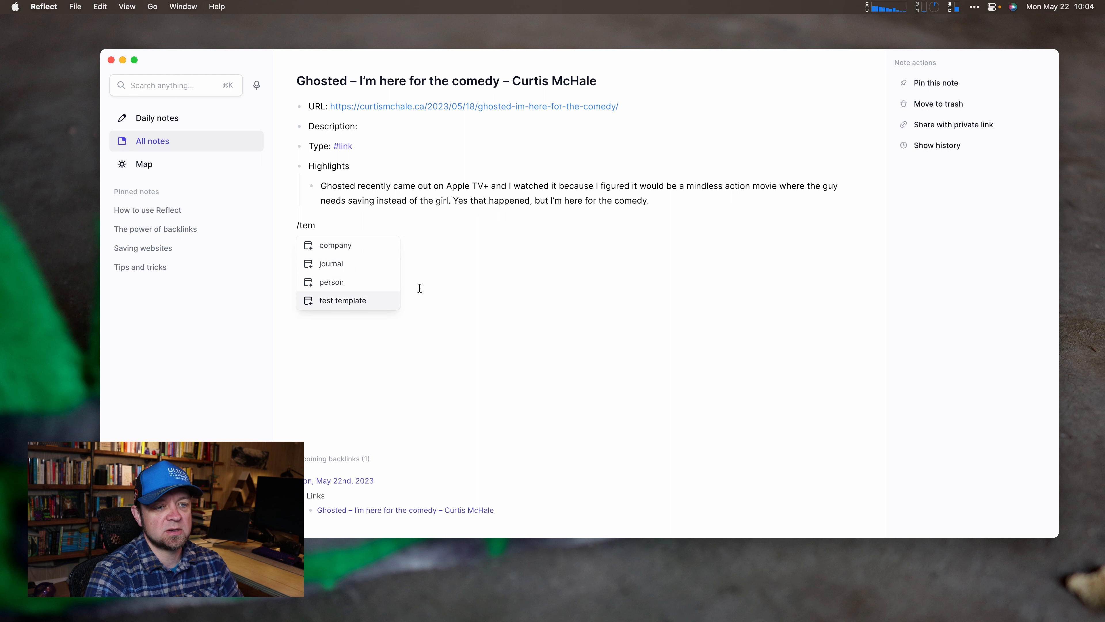
{"action": "key", "text": "Return"}
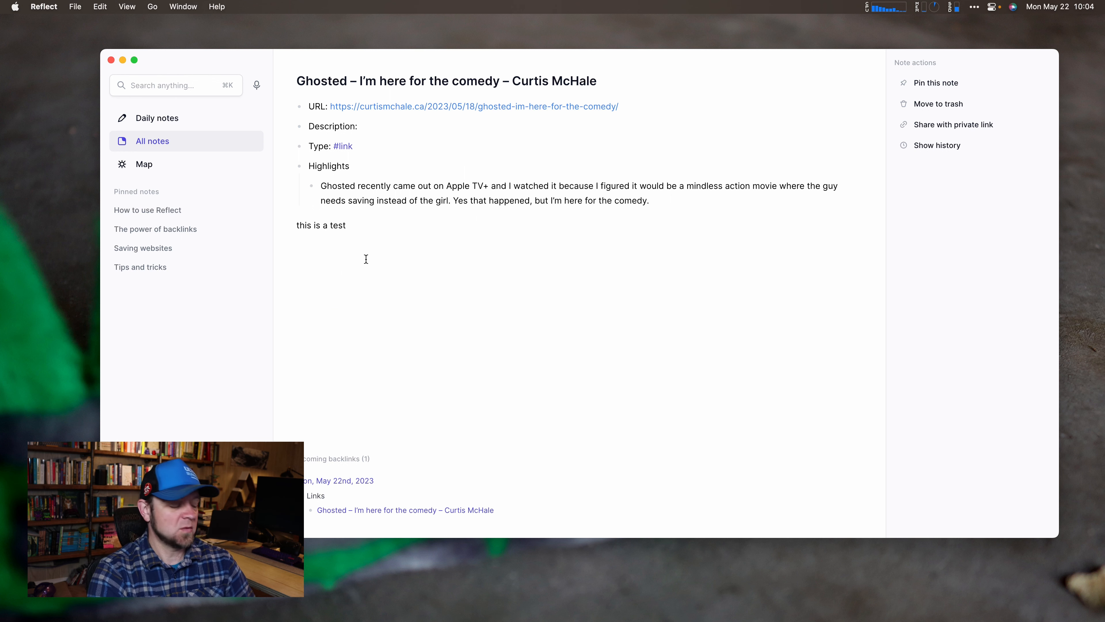
{"action": "key", "text": "shift+super+Left"}
{"action": "key", "text": "BackSpace"}
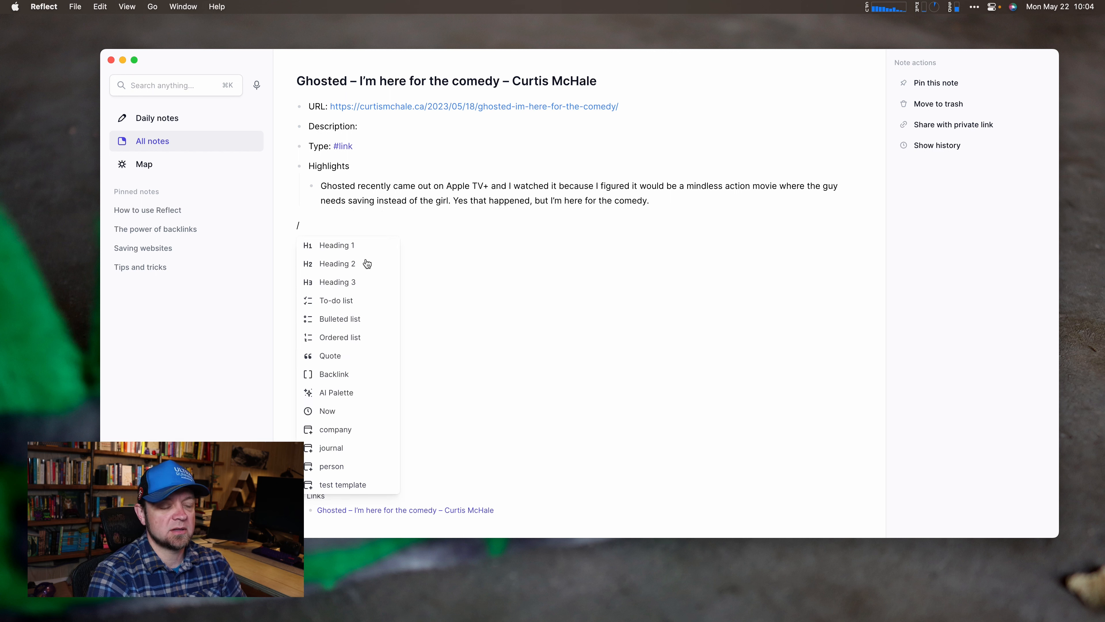
Insert the person template, then delete its Title-to-Location fields and the empty bullet.
{"action": "type", "text": "pers"}
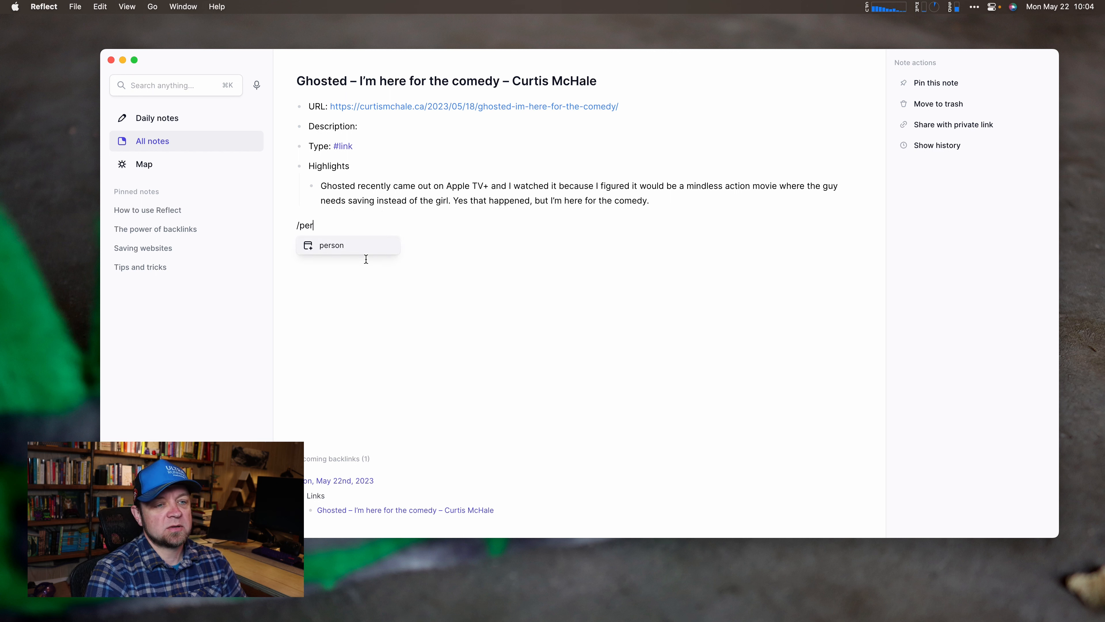
{"action": "key", "text": "Return"}
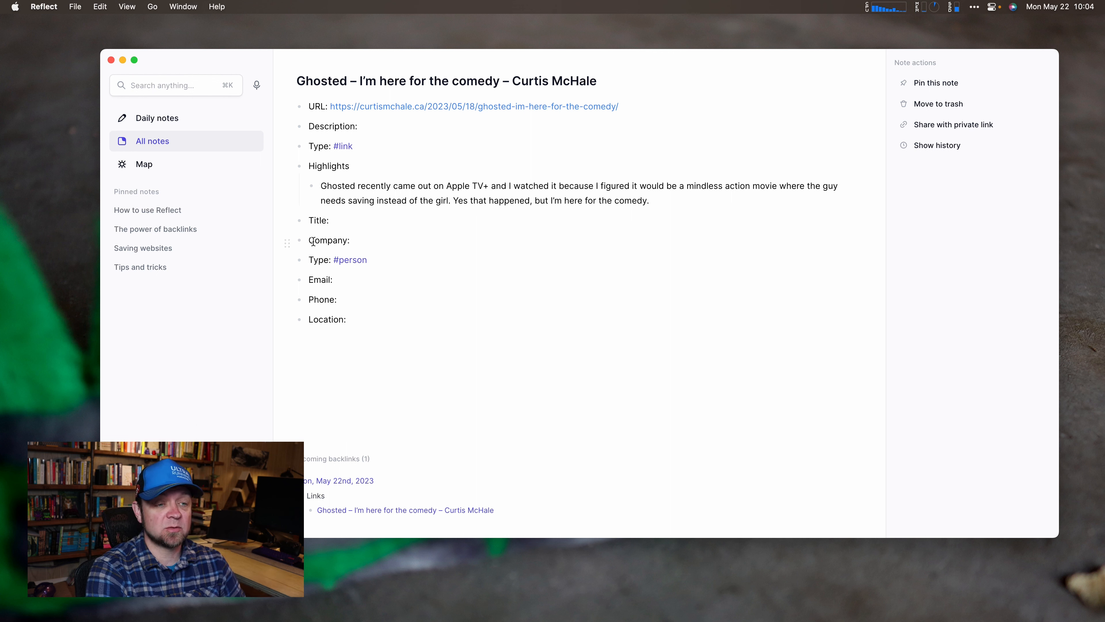
{"action": "left_click", "coordinate": [308, 217], "text": "shift"}
{"action": "key", "text": "BackSpace"}
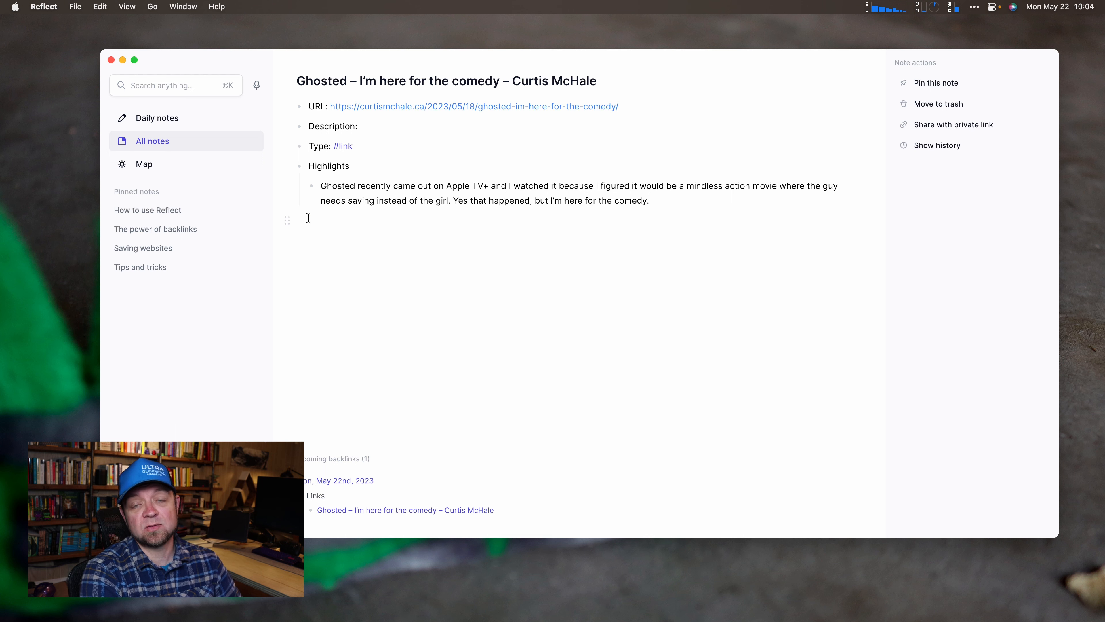
{"action": "key", "text": "BackSpace"}
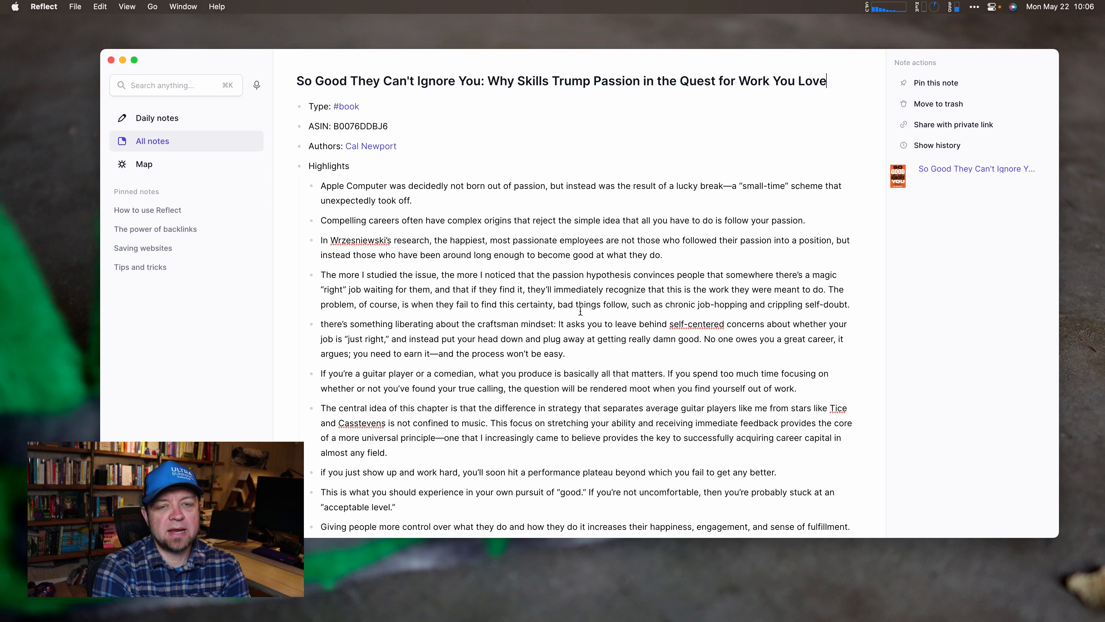
{"action": "scroll", "coordinate": [523, 349], "scroll_direction": "down", "scroll_amount": 2}
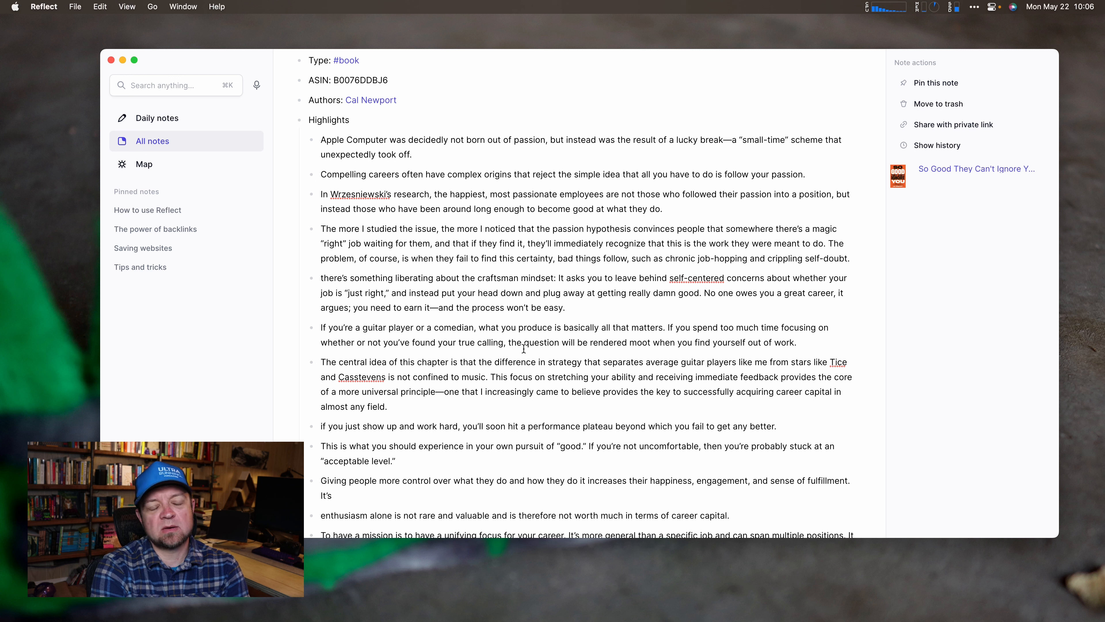
{"action": "left_click_drag", "start_coordinate": [321, 140], "coordinate": [415, 155]}
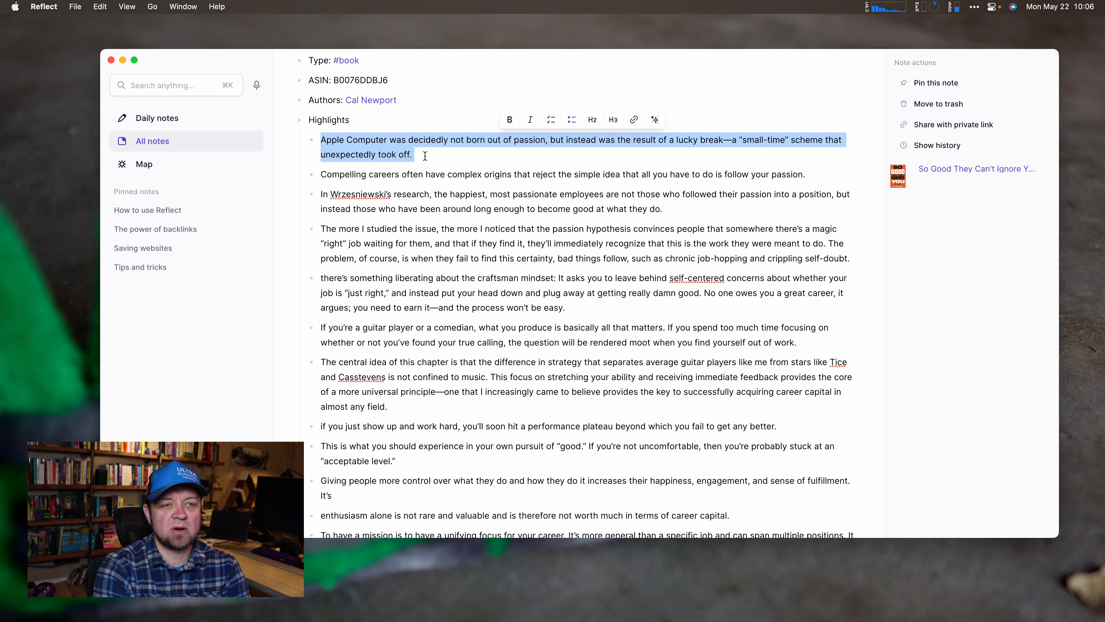
{"action": "left_click", "coordinate": [419, 155]}
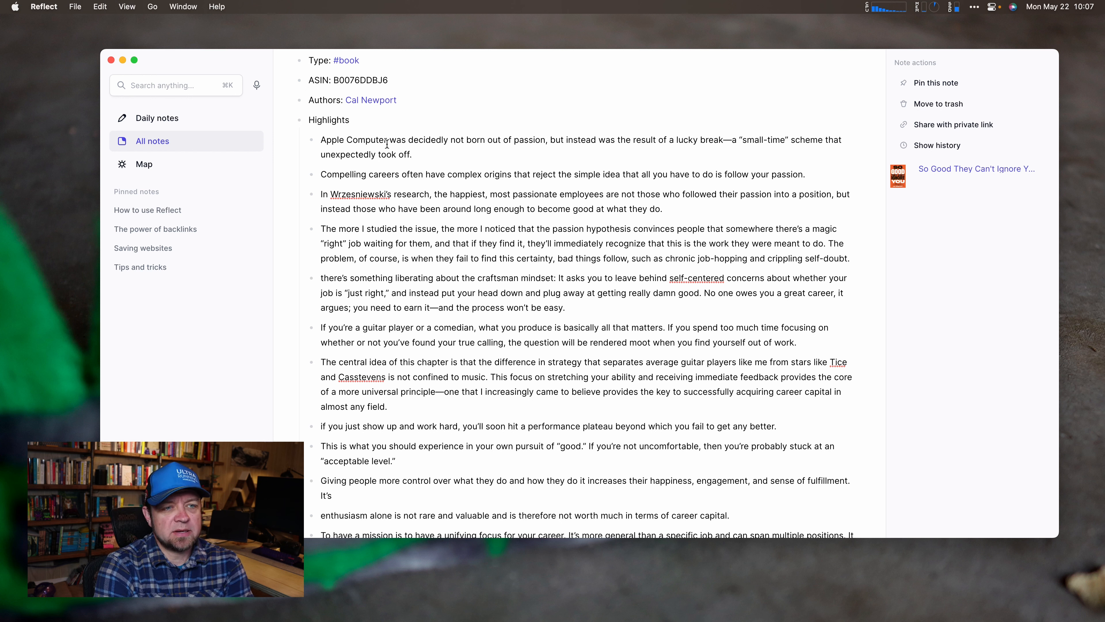
{"action": "scroll", "coordinate": [410, 233], "scroll_direction": "down", "scroll_amount": 1}
{"action": "scroll", "coordinate": [410, 234], "scroll_direction": "down", "scroll_amount": 5}
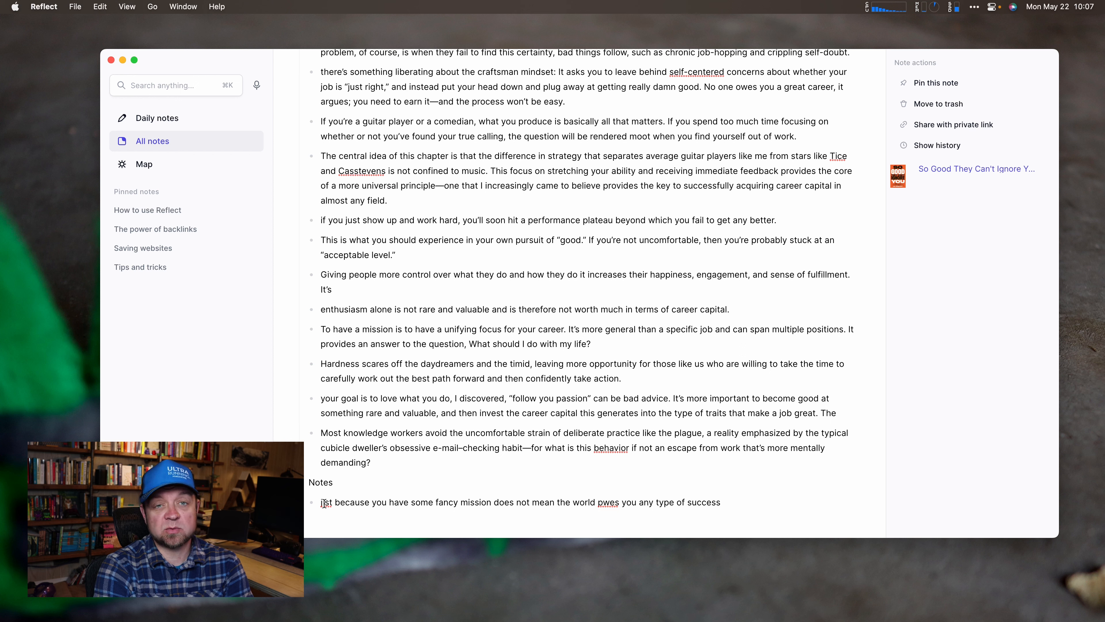
{"action": "left_click_drag", "start_coordinate": [330, 502], "coordinate": [502, 515]}
{"action": "left_click_drag", "start_coordinate": [360, 275], "coordinate": [389, 293]}
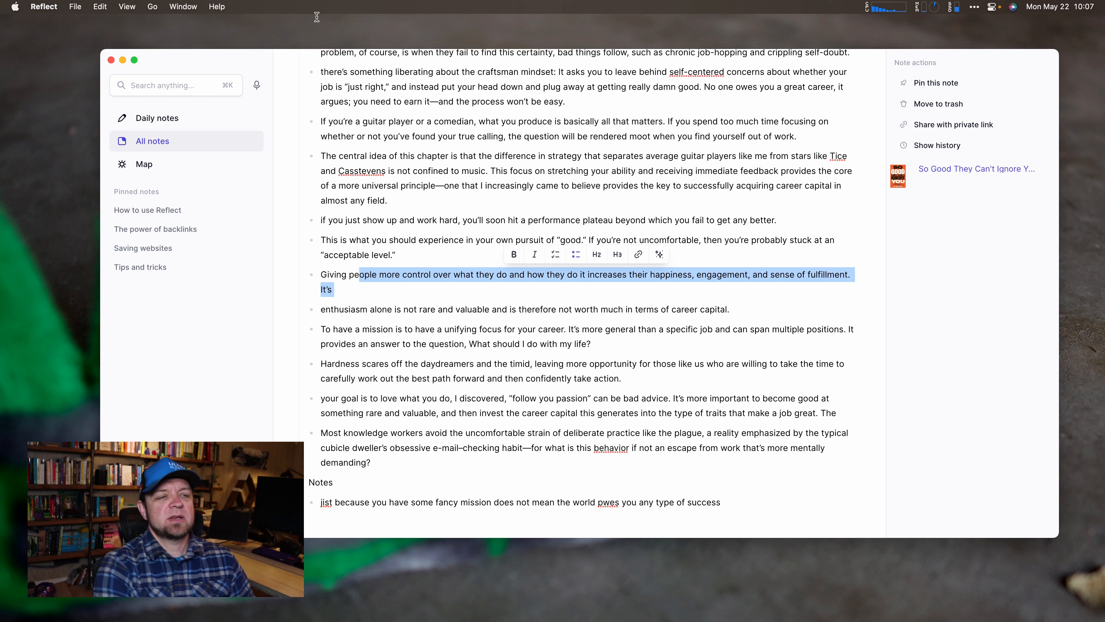
Find the Deep Work note and correct 'pirpose 1' to 'purpose 1'.
{"action": "left_click", "coordinate": [155, 83]}
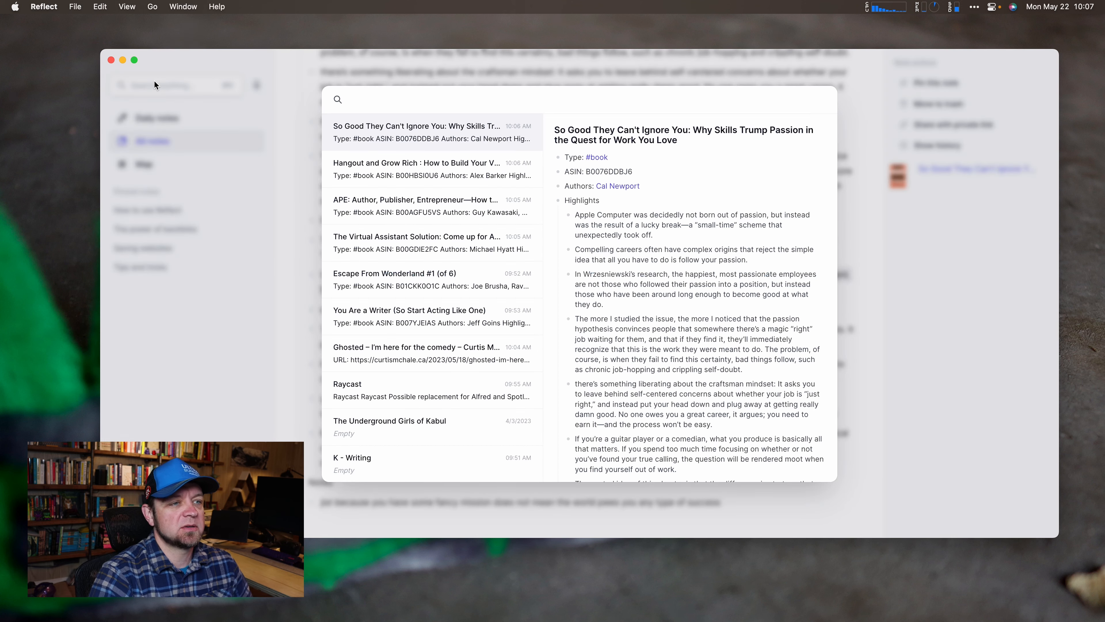
{"action": "type", "text": "deep work"}
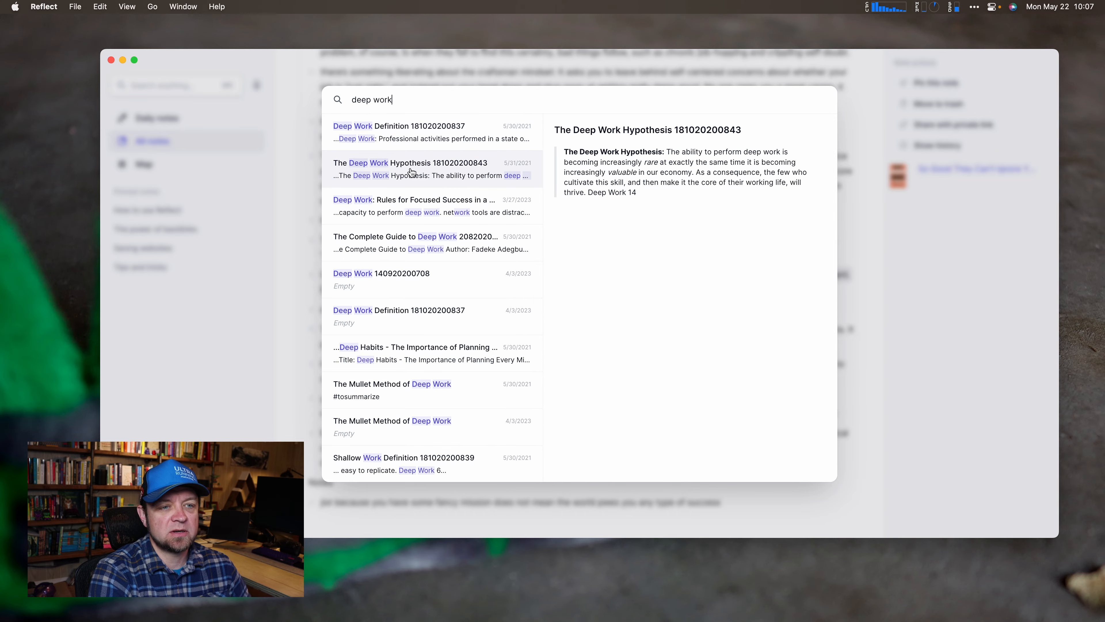
{"action": "left_click", "coordinate": [404, 211]}
{"action": "scroll", "coordinate": [456, 259], "scroll_direction": "down", "scroll_amount": 20}
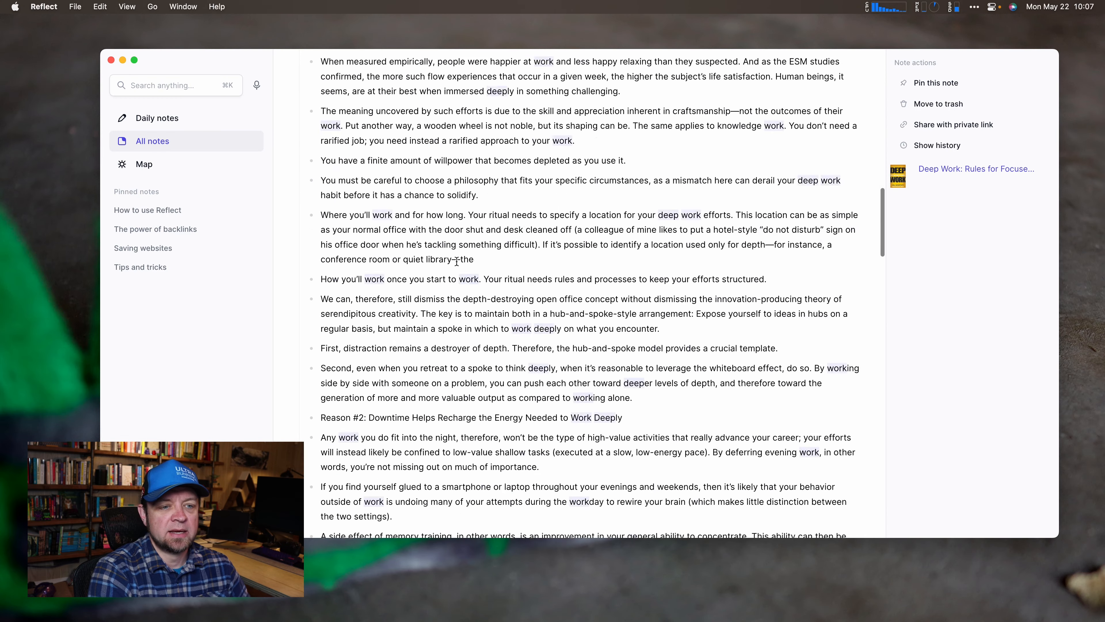
{"action": "scroll", "coordinate": [456, 261], "scroll_direction": "down", "scroll_amount": 3}
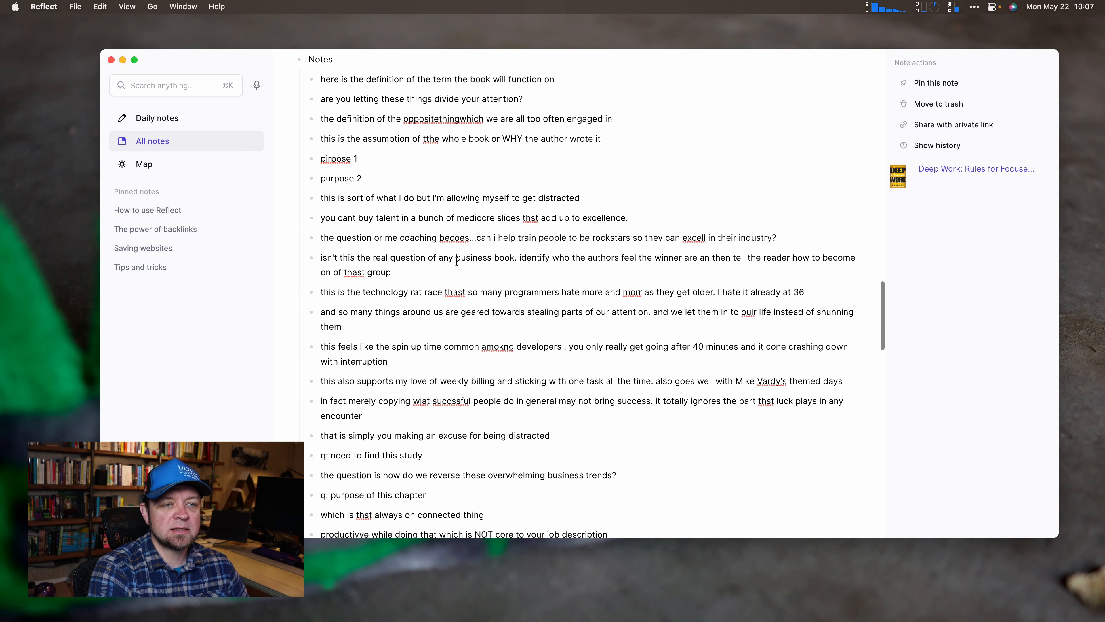
{"action": "left_click_drag", "start_coordinate": [366, 143], "coordinate": [333, 143]}
{"action": "left_click", "coordinate": [327, 143]}
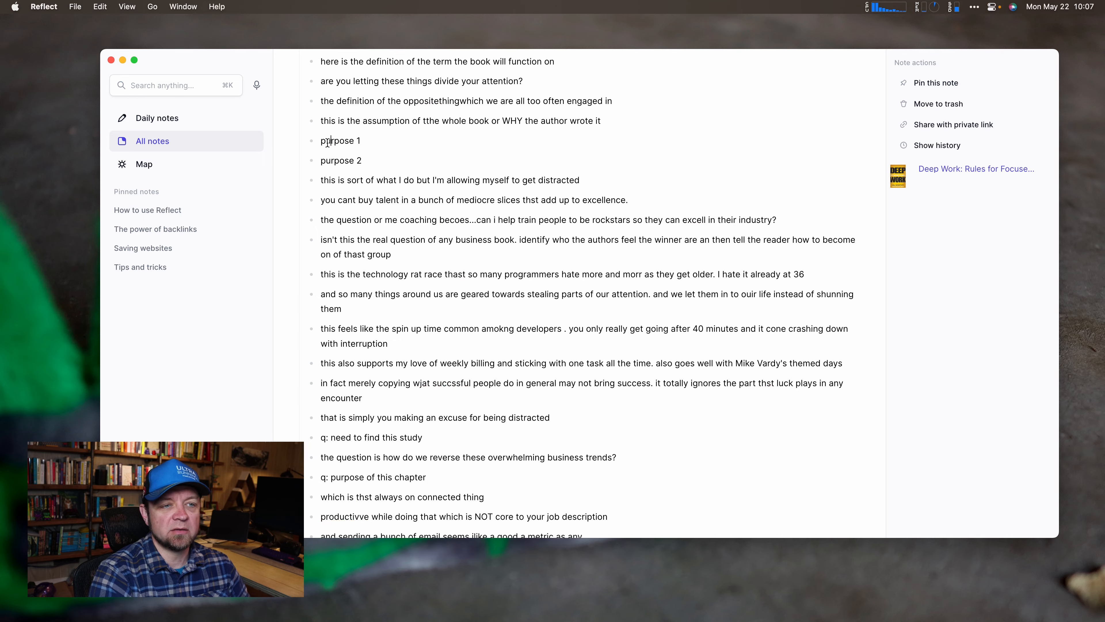
{"action": "key", "text": "BackSpace"}
{"action": "type", "text": "u"}
Add a 'purpose 1' sub-bullet under the network tools highlight.
{"action": "scroll", "coordinate": [346, 158], "scroll_direction": "up", "scroll_amount": 15}
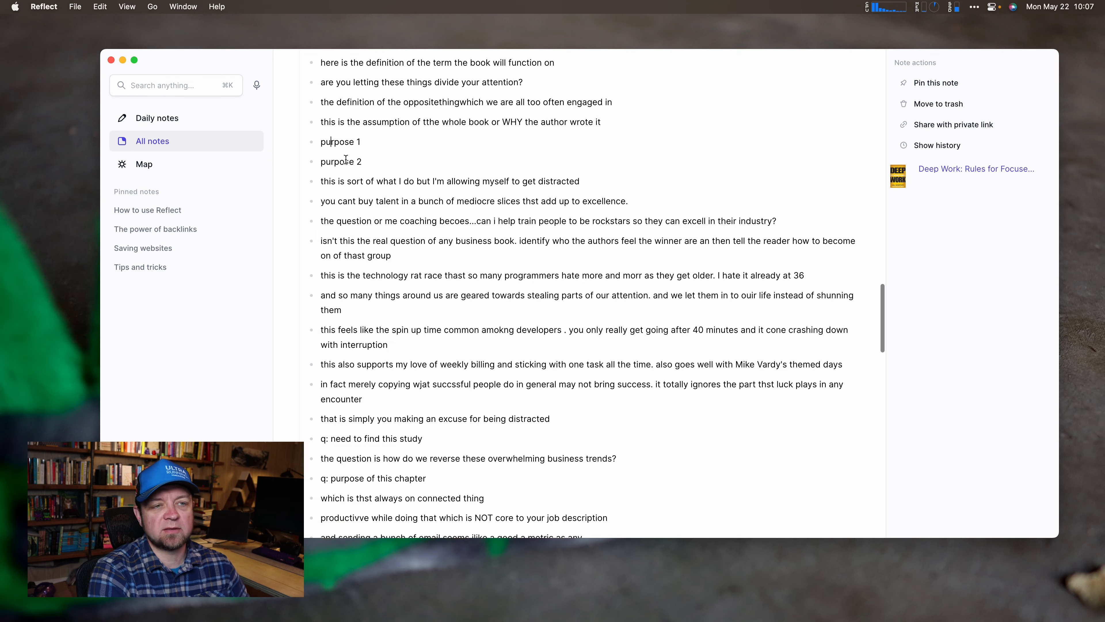
{"action": "scroll", "coordinate": [345, 158], "scroll_direction": "up", "scroll_amount": 2}
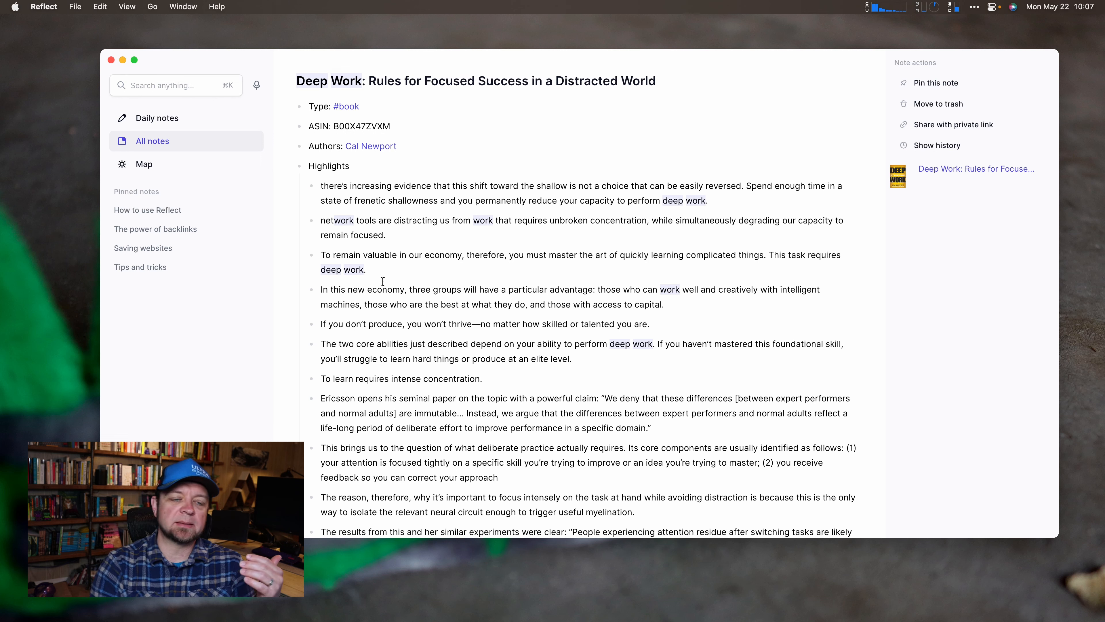
{"action": "left_click", "coordinate": [407, 237]}
{"action": "key", "text": "Return"}
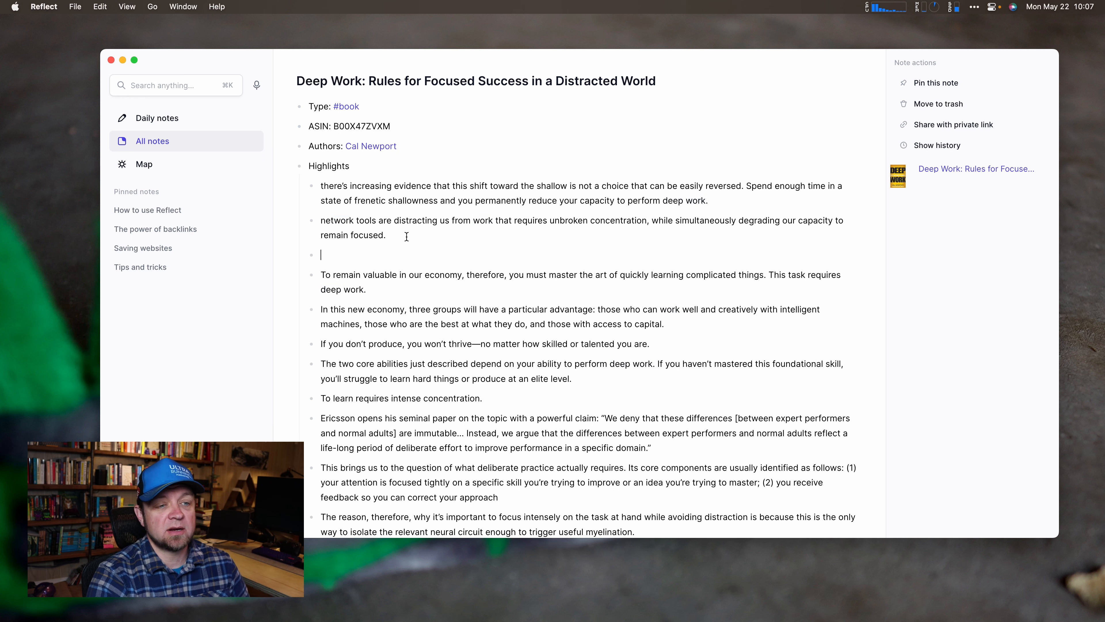
{"action": "type", "text": "p"}
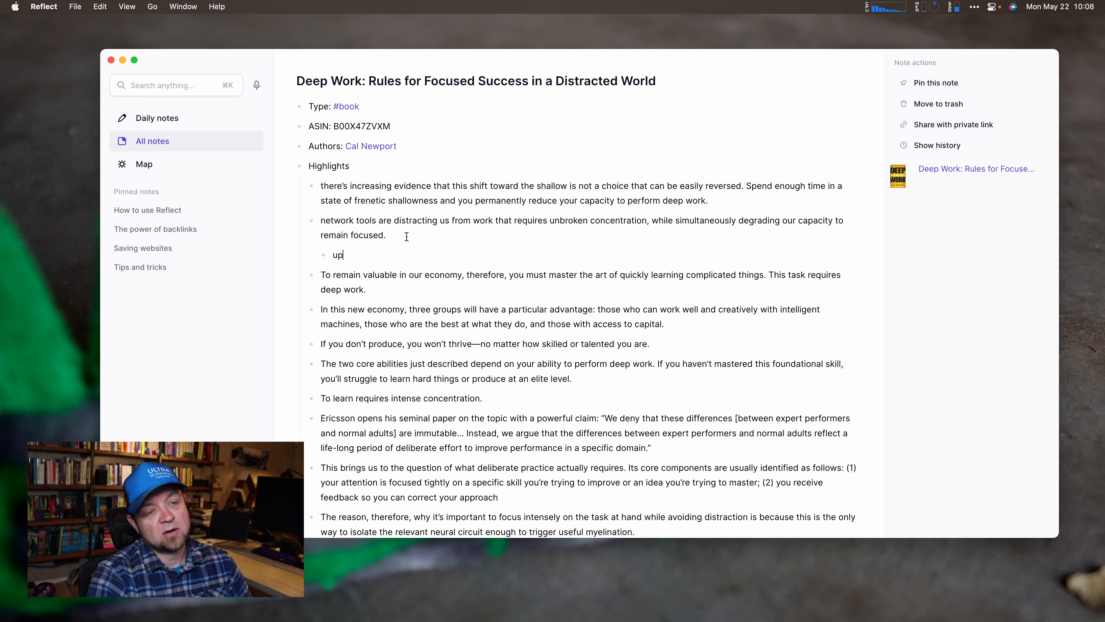
{"action": "type", "text": "urpose 1"}
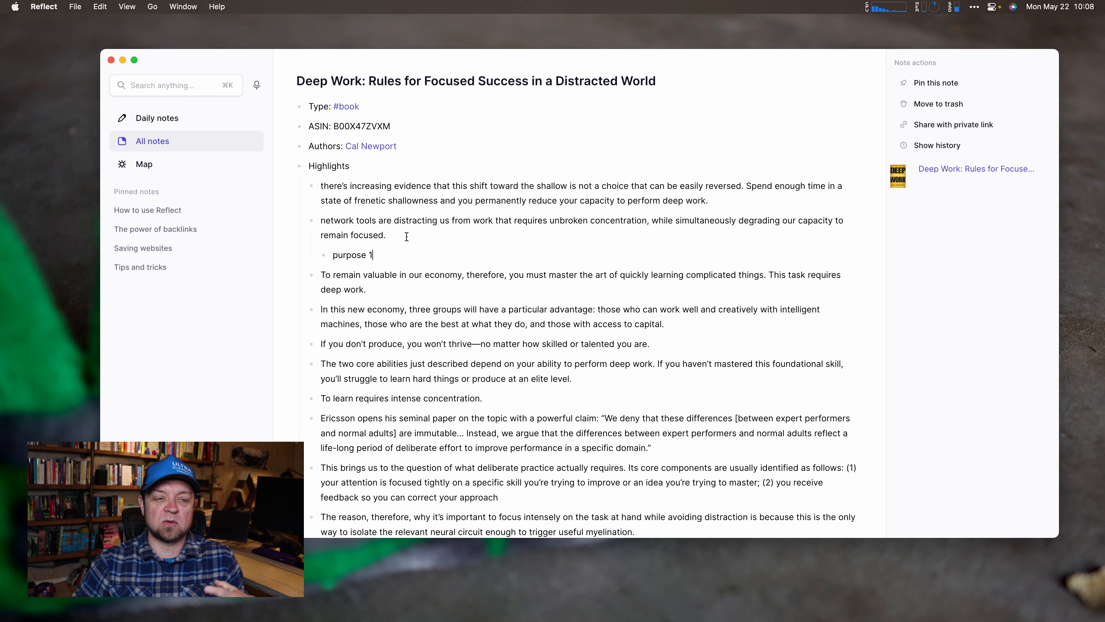
Bring Obsidian's Deep Work note in front of Reflect.
{"action": "scroll", "coordinate": [406, 236], "scroll_direction": "down", "scroll_amount": 20}
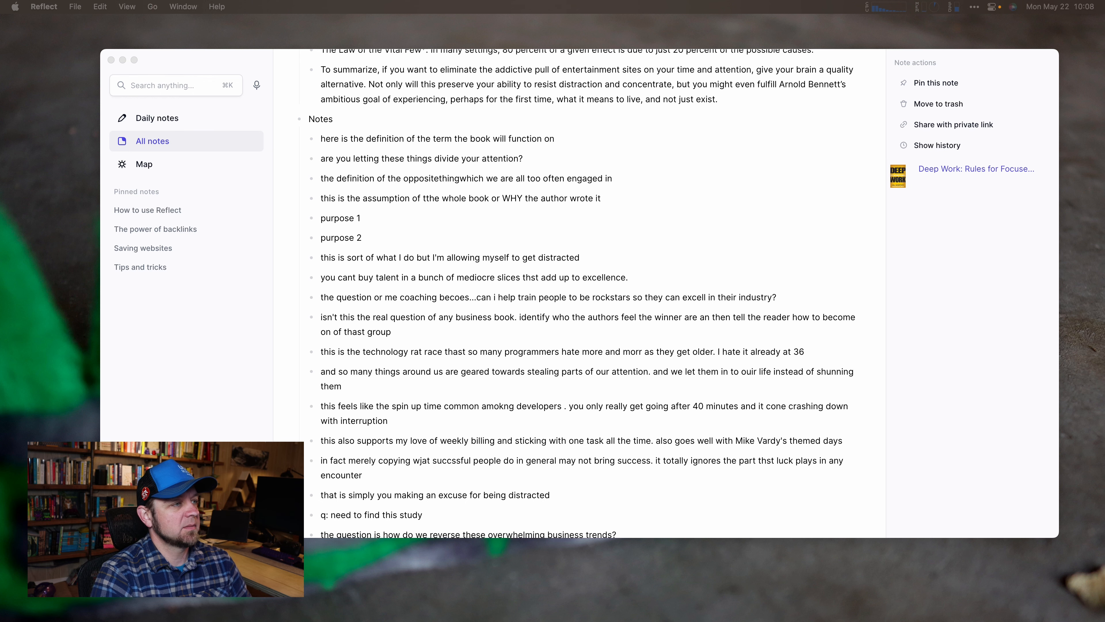
{"action": "left_click_drag", "start_coordinate": [0, 183], "coordinate": [628, 26]}
{"action": "scroll", "coordinate": [653, 391], "scroll_direction": "down", "scroll_amount": 10}
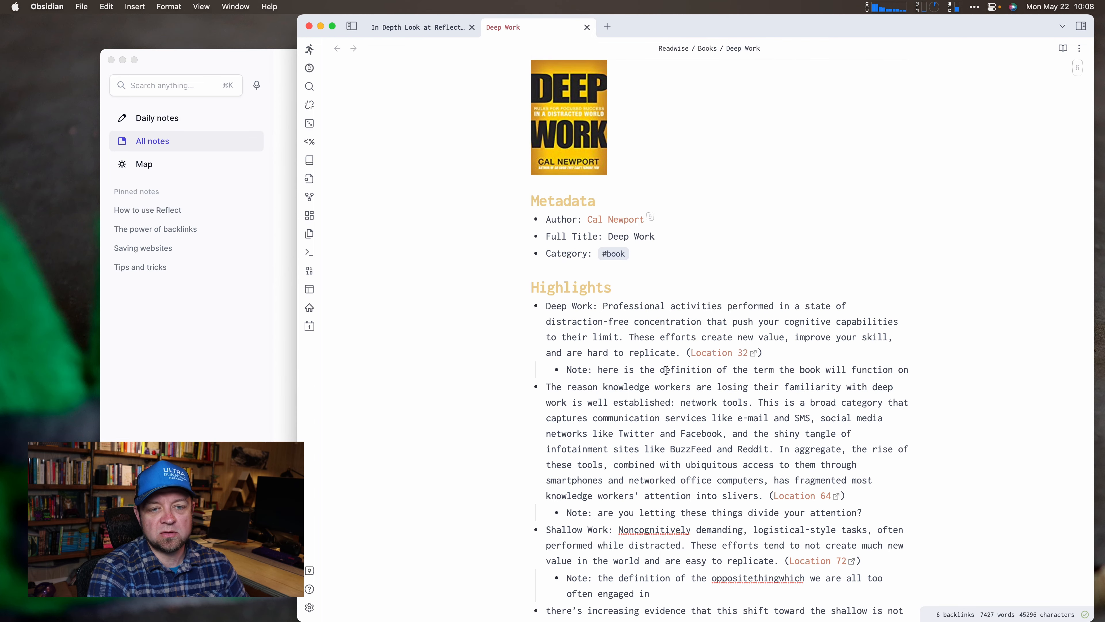
In Obsidian, correct 'pirpose 1' to 'purpose 1', then return to Reflect's May 23rd daily note.
{"action": "scroll", "coordinate": [831, 389], "scroll_direction": "down", "scroll_amount": 3}
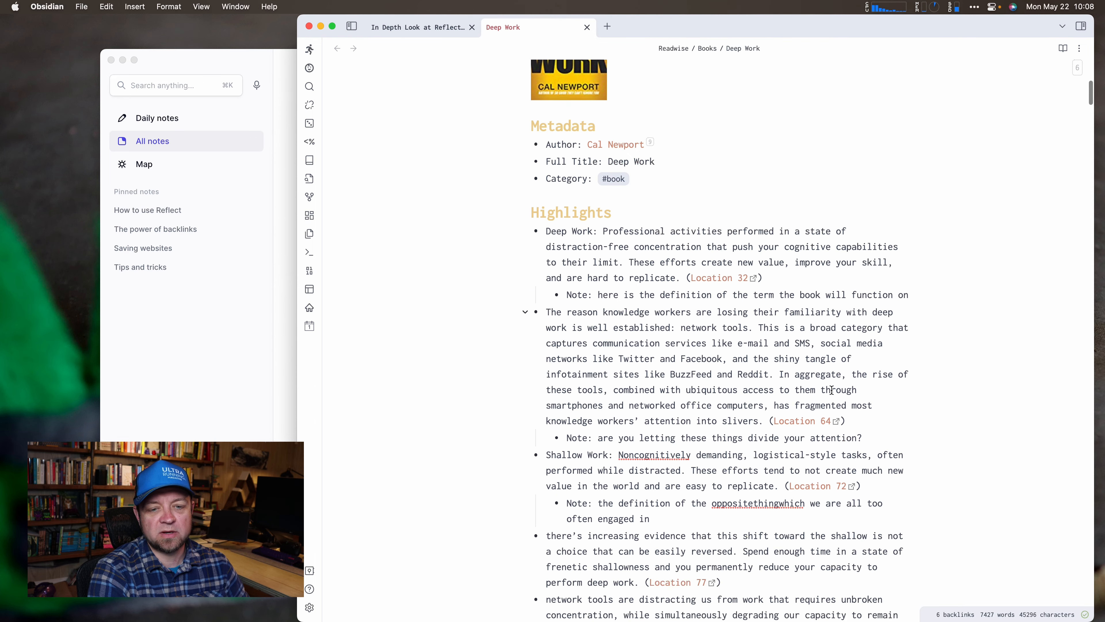
{"action": "scroll", "coordinate": [831, 390], "scroll_direction": "down", "scroll_amount": 10}
{"action": "scroll", "coordinate": [831, 390], "scroll_direction": "down", "scroll_amount": 4}
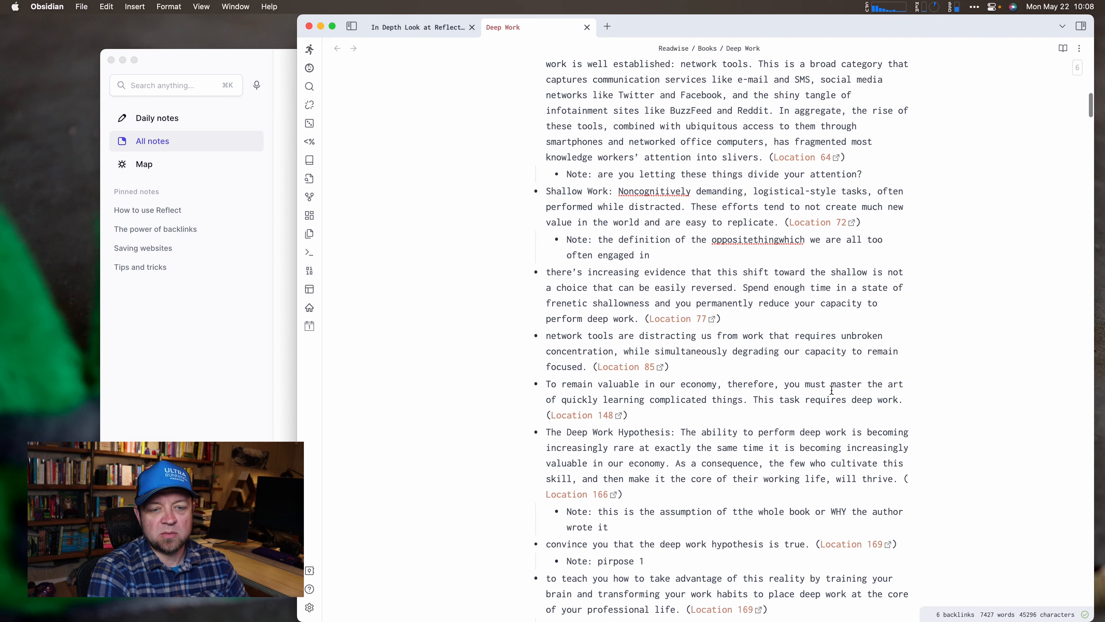
{"action": "left_click", "coordinate": [604, 417]}
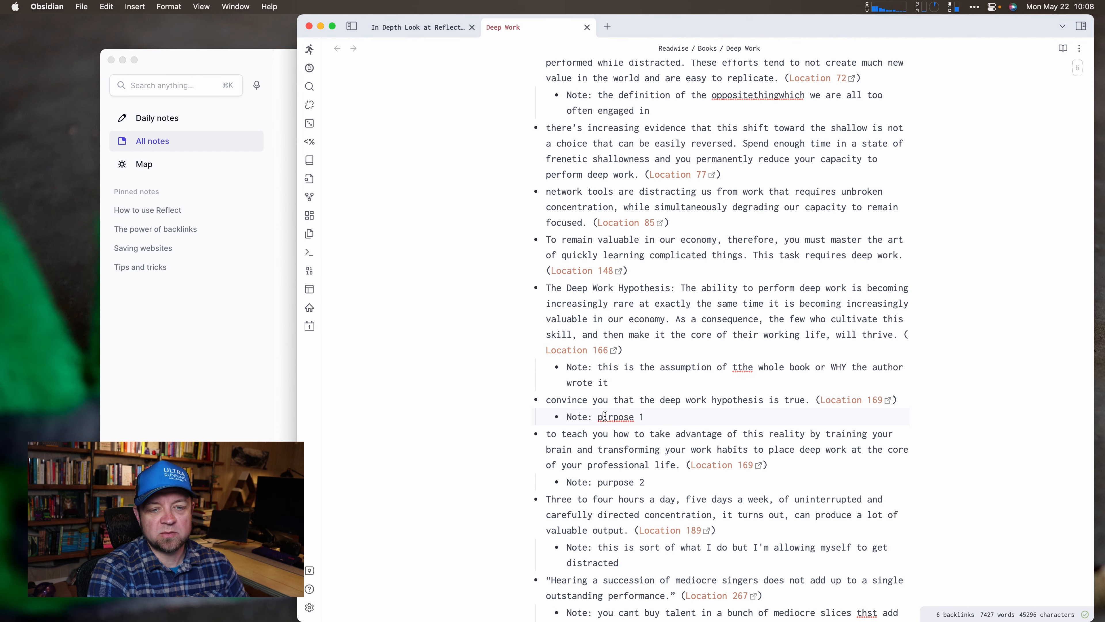
{"action": "scroll", "coordinate": [605, 416], "scroll_direction": "down", "scroll_amount": 3}
{"action": "key", "text": "Delete"}
{"action": "type", "text": "u"}
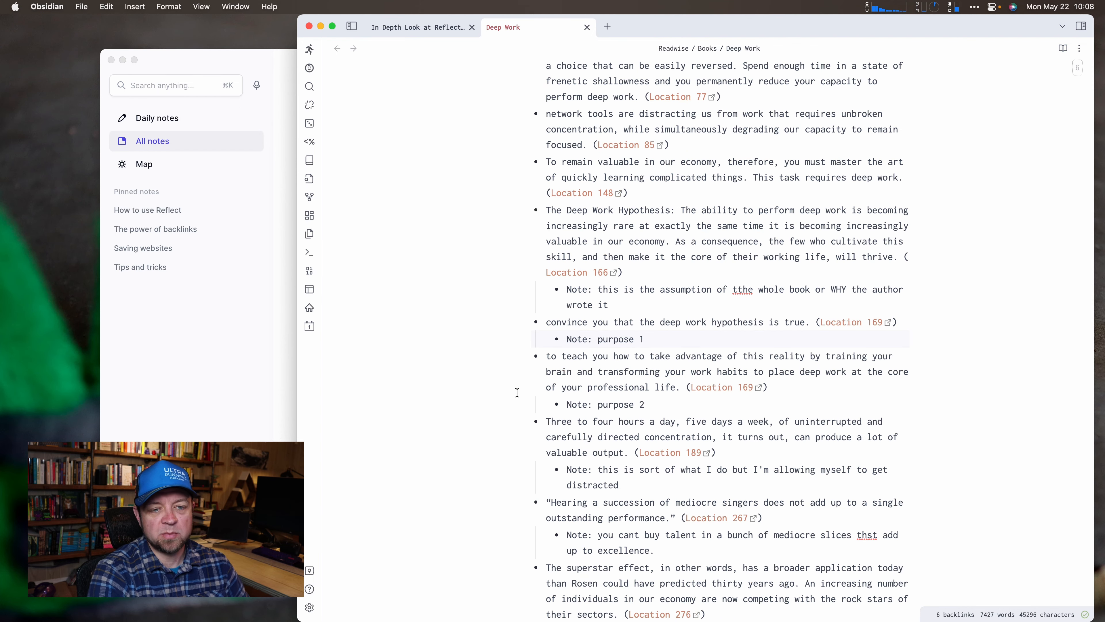
{"action": "left_click_drag", "start_coordinate": [546, 321], "coordinate": [793, 326]}
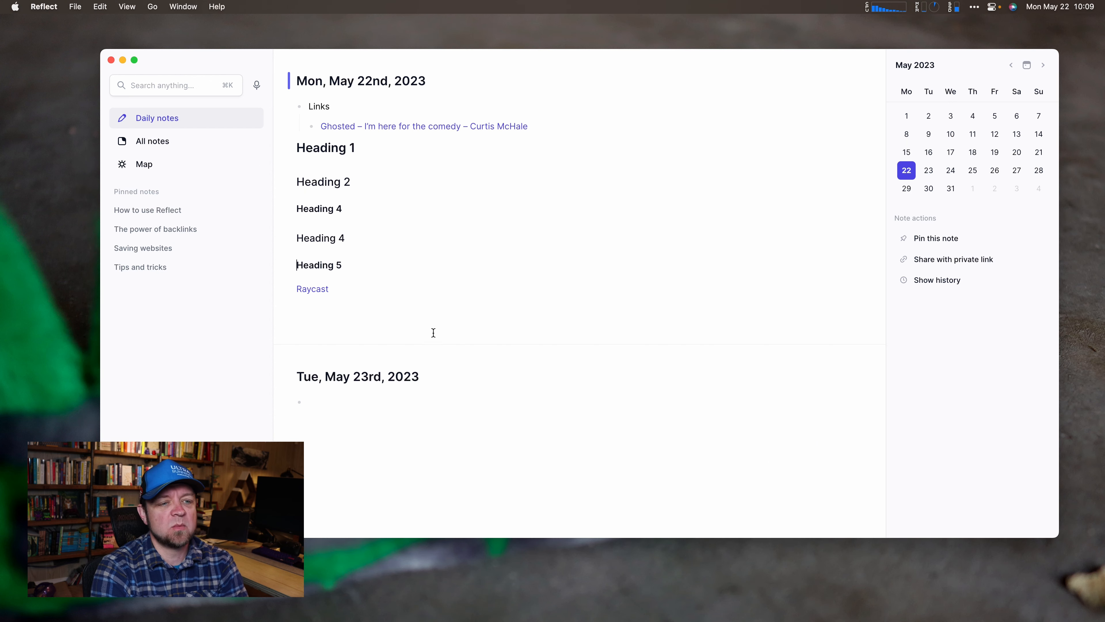
{"action": "left_click", "coordinate": [370, 430]}
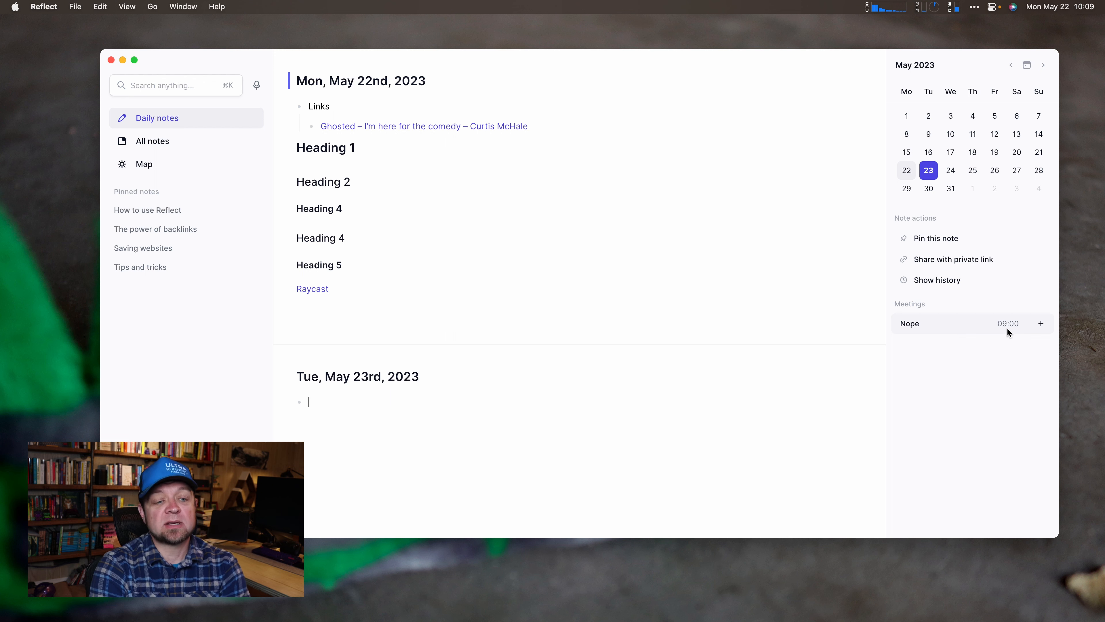
Add the 09:00 PC Intro meeting to May 23rd with the attendee's email and full name.
{"action": "left_click", "coordinate": [1040, 325]}
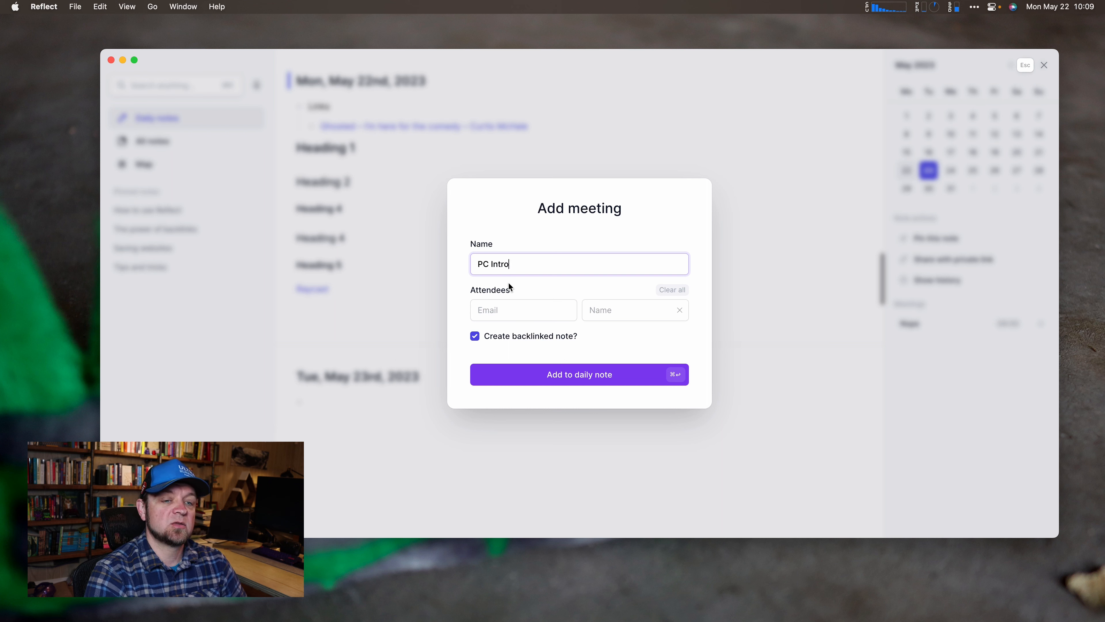
{"action": "left_click", "coordinate": [536, 314]}
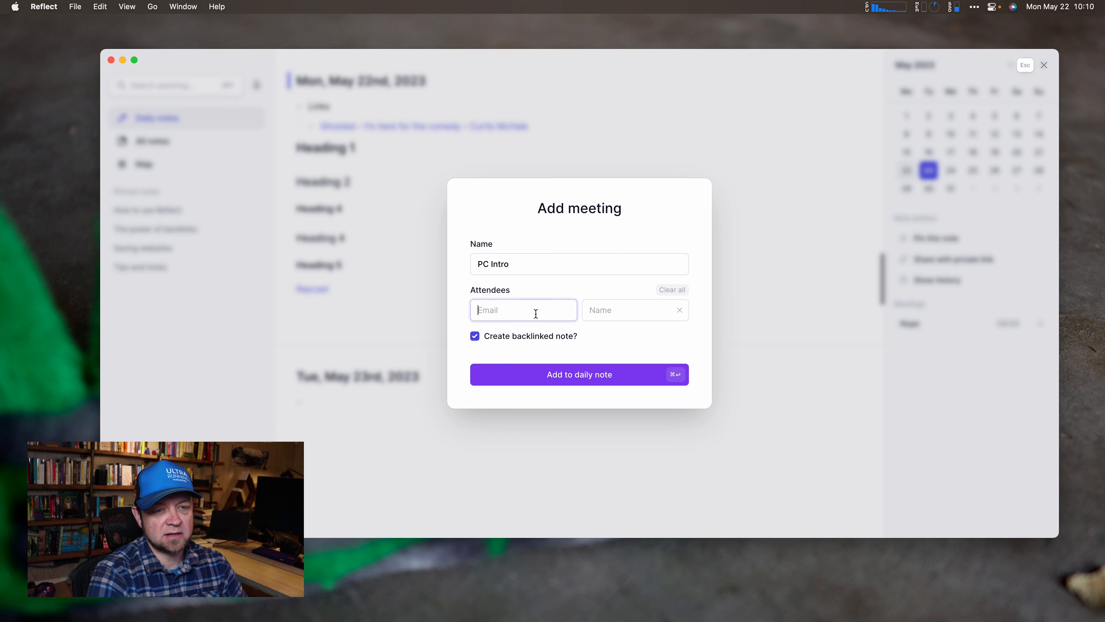
{"action": "type", "text": "Curtis"}
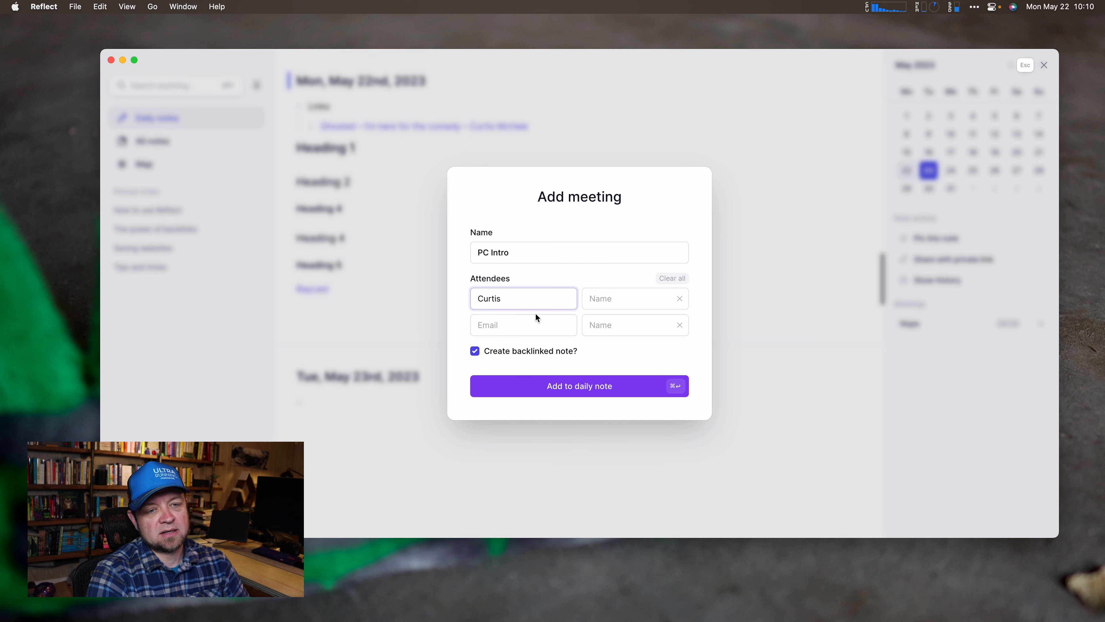
{"action": "key", "text": "super+a"}
{"action": "key", "text": "BackSpace"}
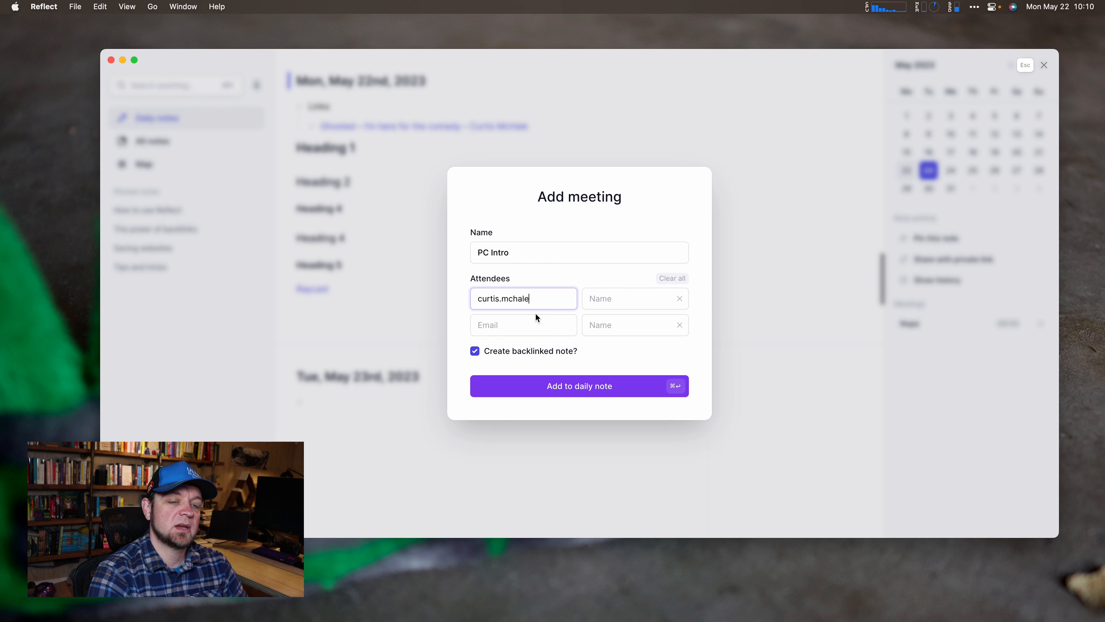
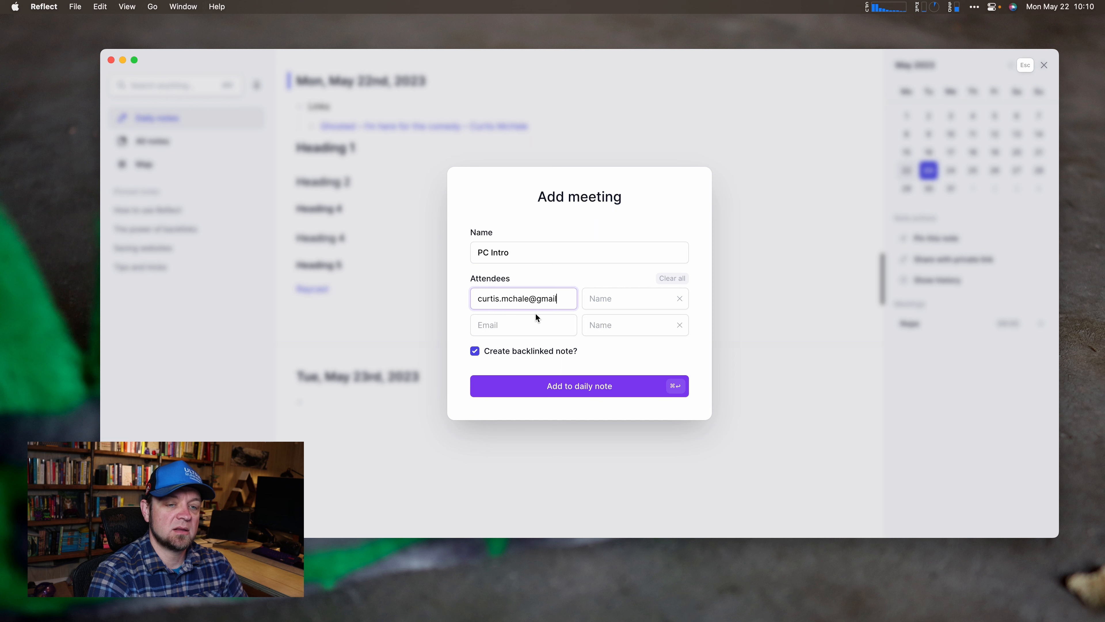
{"action": "key", "text": "Tab"}
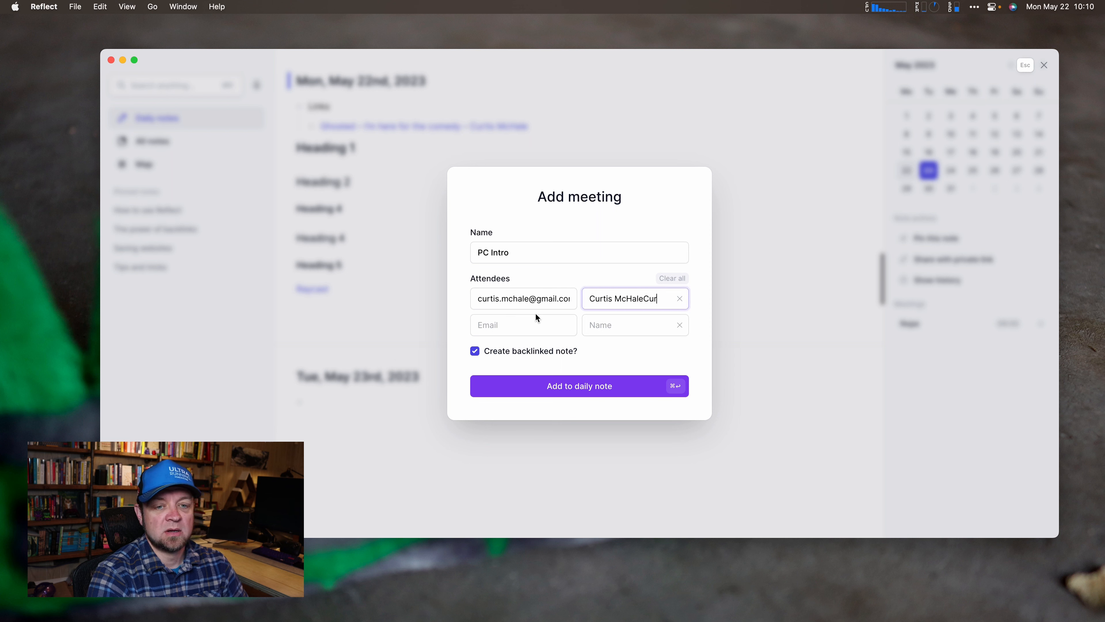
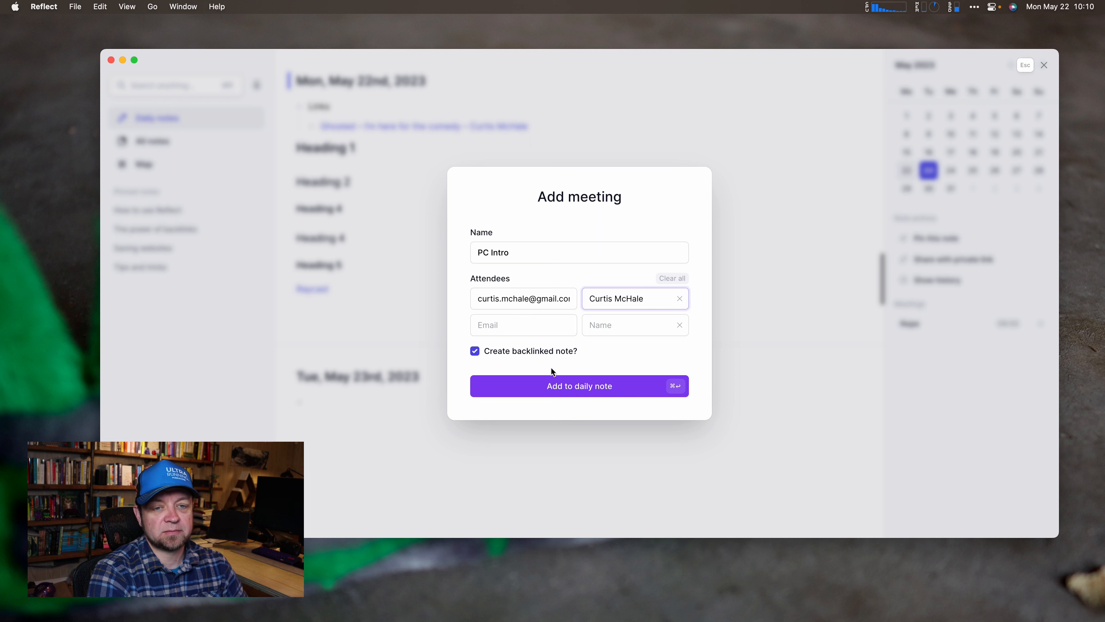
{"action": "left_click", "coordinate": [586, 391]}
Open the attendee's person note and add a second email address under Emails.
{"action": "scroll", "coordinate": [484, 452], "scroll_direction": "down", "scroll_amount": 2}
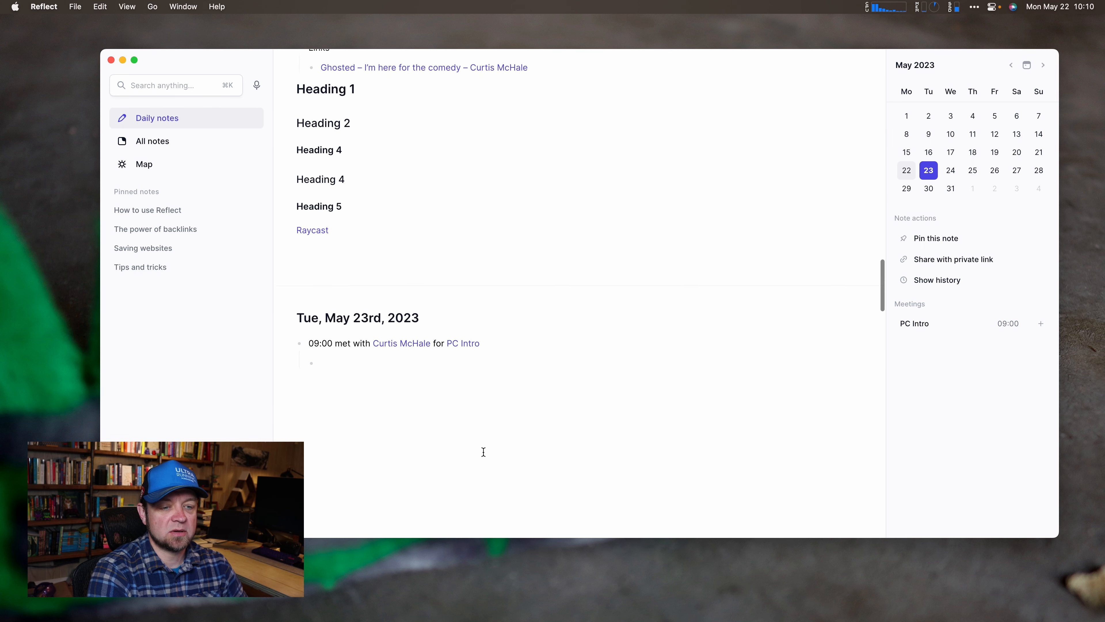
{"action": "scroll", "coordinate": [483, 451], "scroll_direction": "down", "scroll_amount": 1}
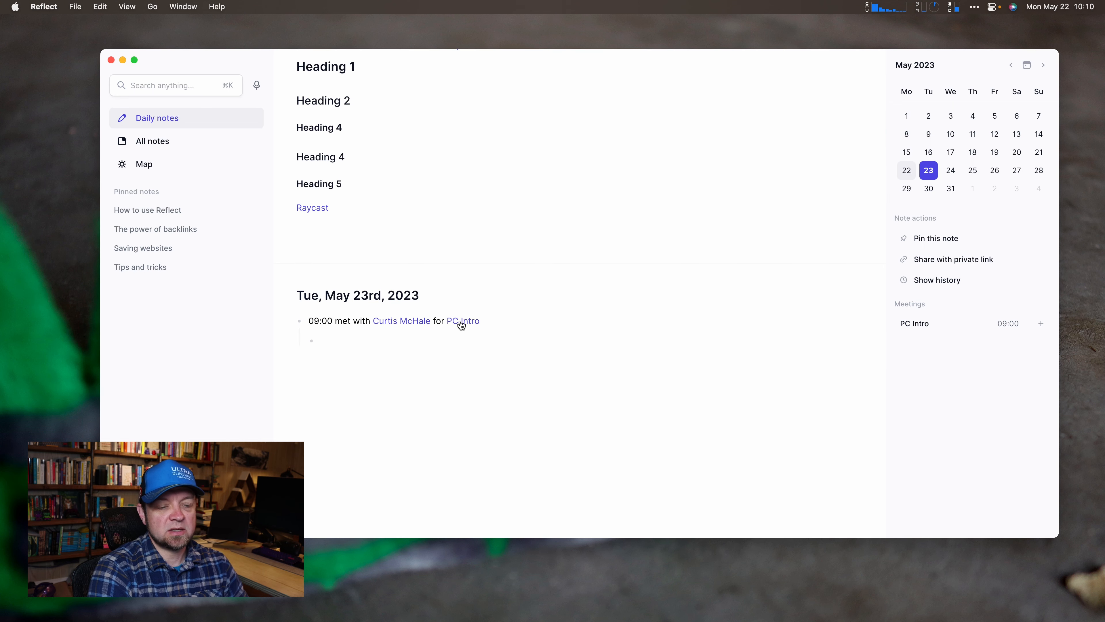
{"action": "mouse_move", "coordinate": [389, 322]}
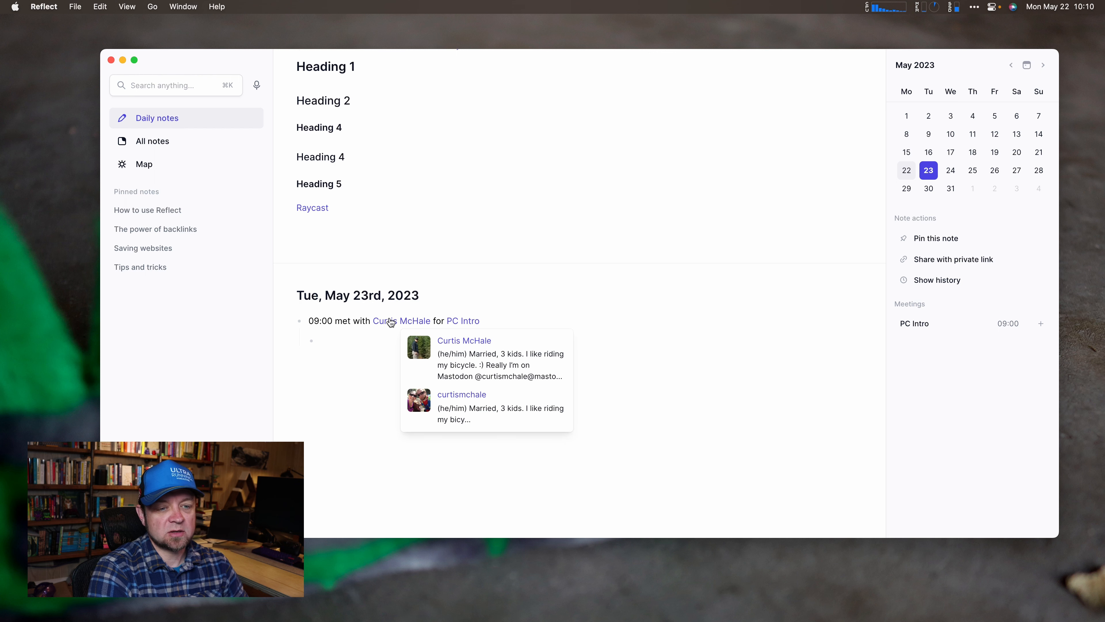
{"action": "left_click", "coordinate": [391, 322]}
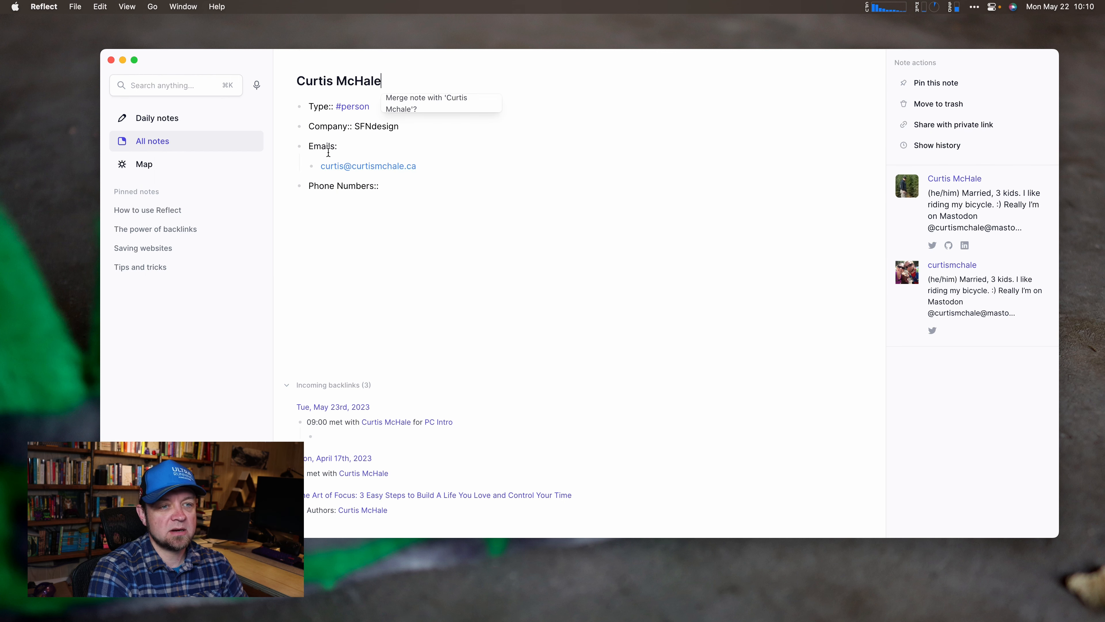
{"action": "left_click", "coordinate": [431, 162]}
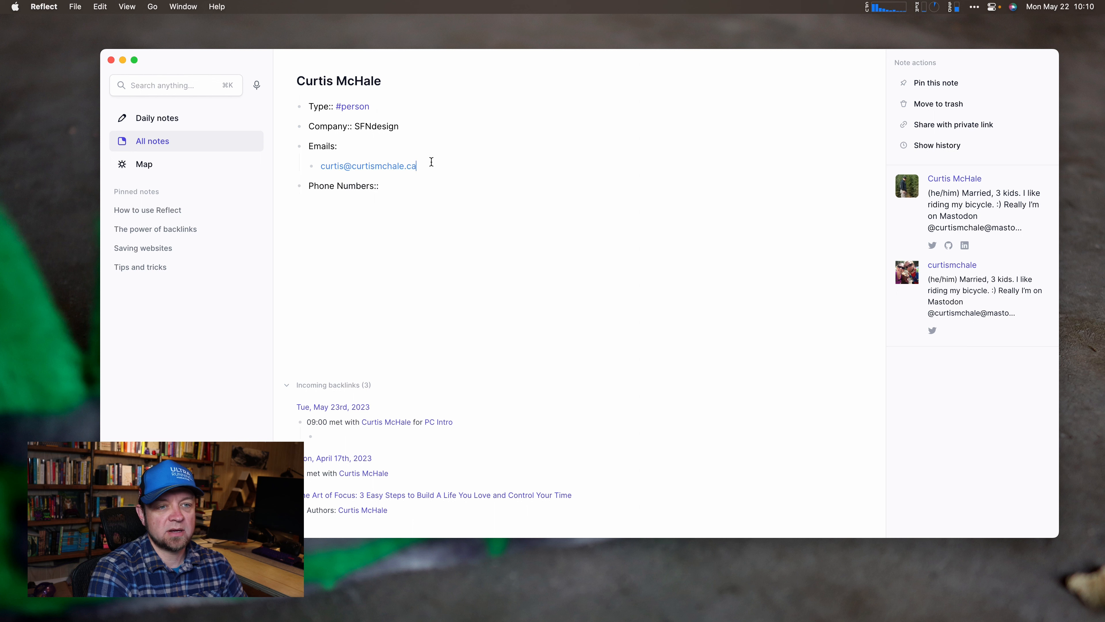
{"action": "key", "text": "Return"}
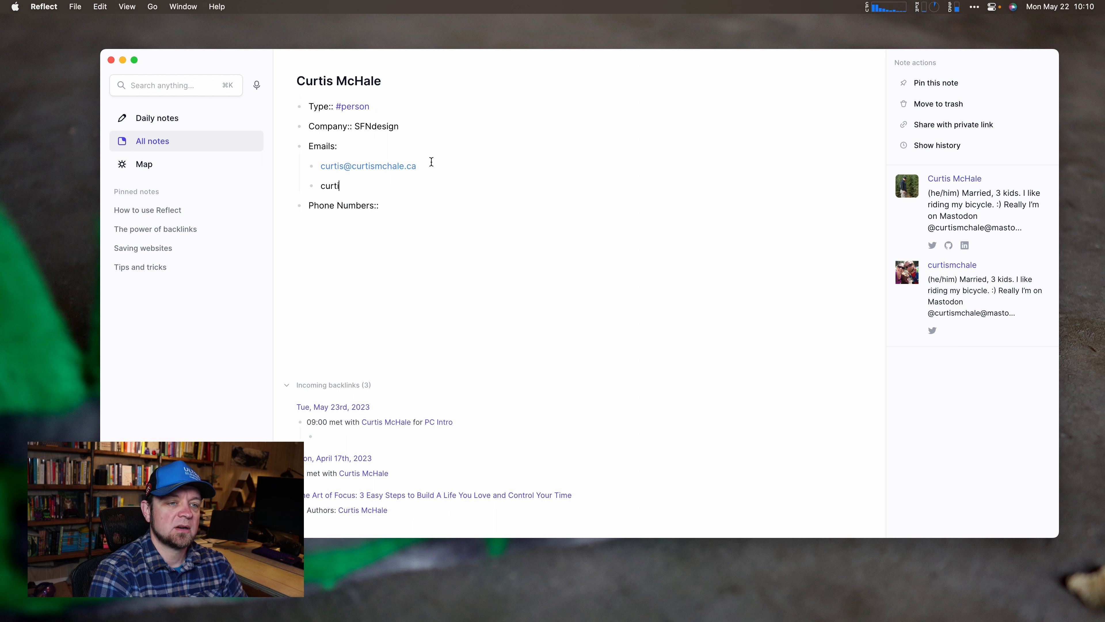
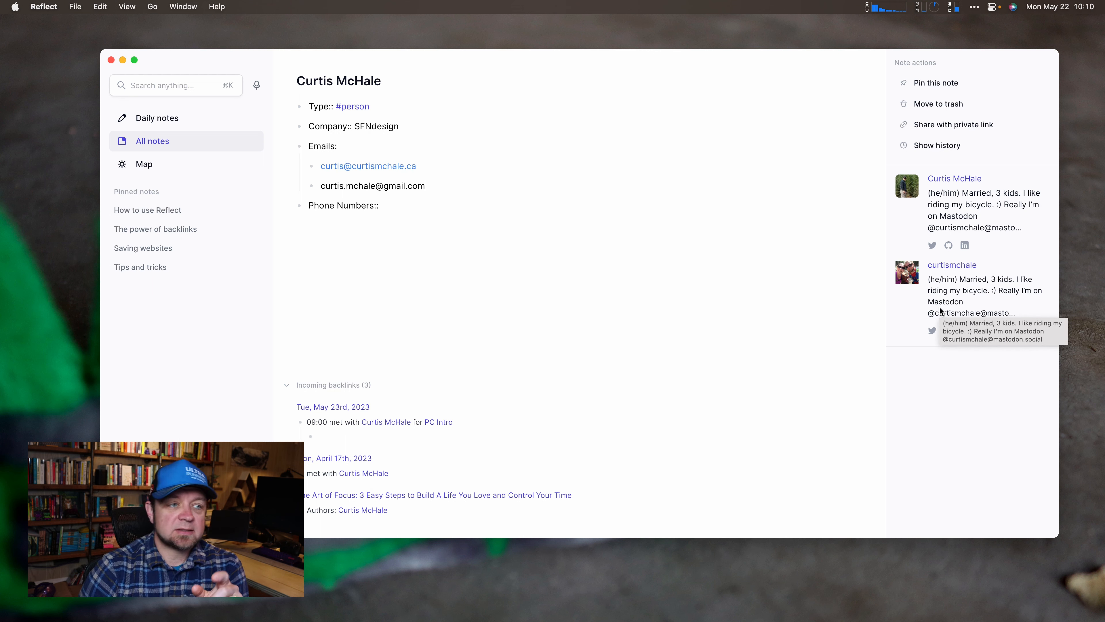
Return to the Tue, May 23rd daily note and open the PC Intro meeting link.
{"action": "left_click", "coordinate": [168, 117]}
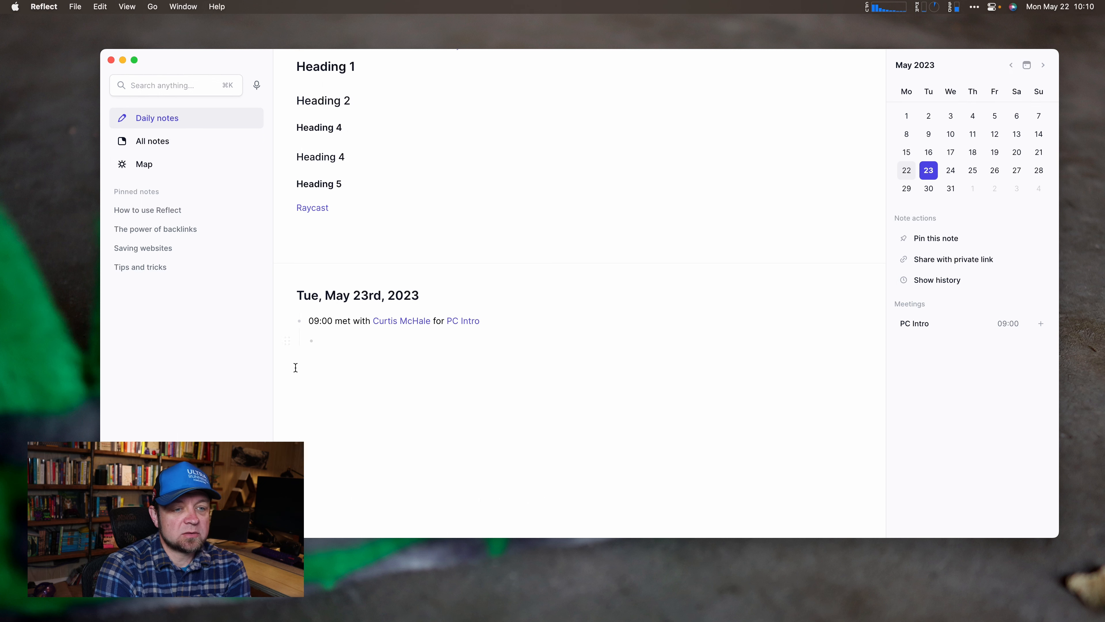
{"action": "left_click", "coordinate": [332, 340]}
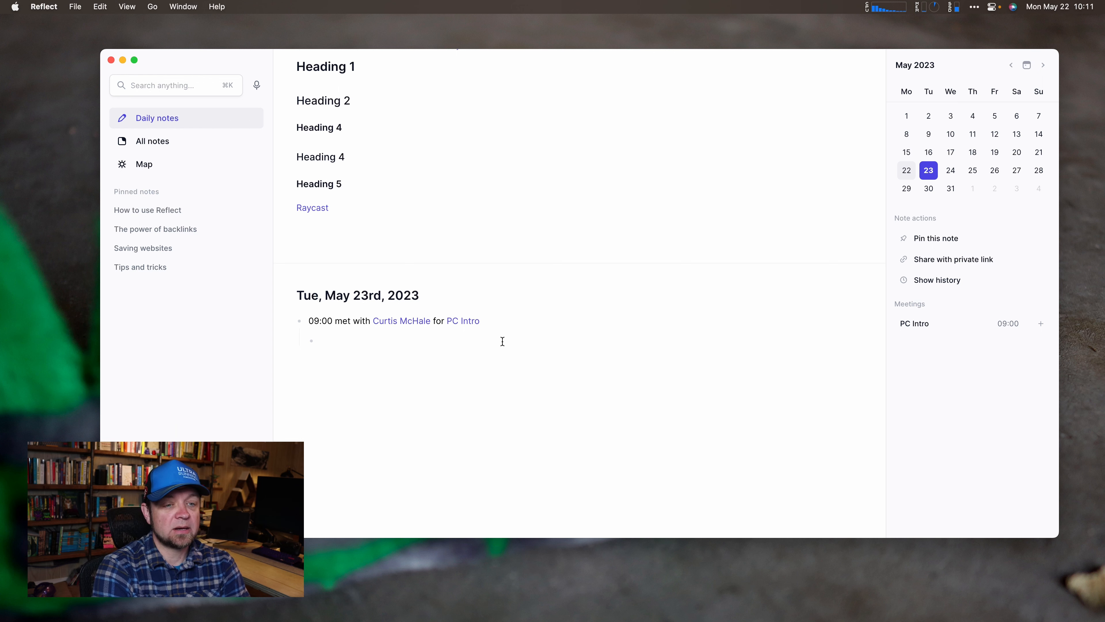
{"action": "left_click", "coordinate": [472, 322]}
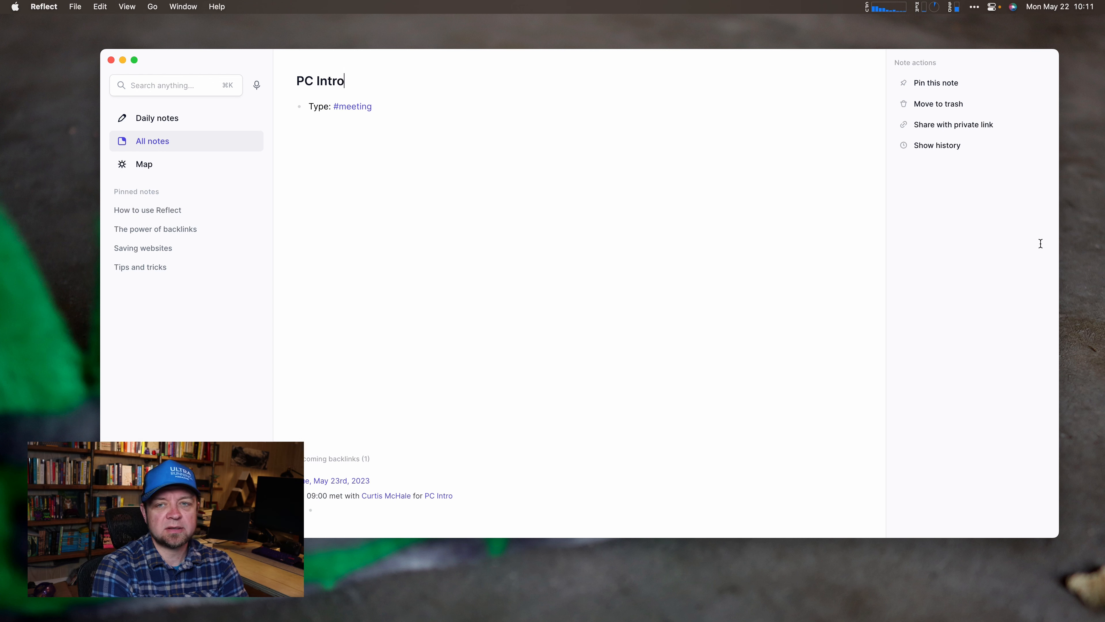
Publish PC Intro via private link and paste its public URL into Safari's address bar.
{"action": "left_click", "coordinate": [935, 126]}
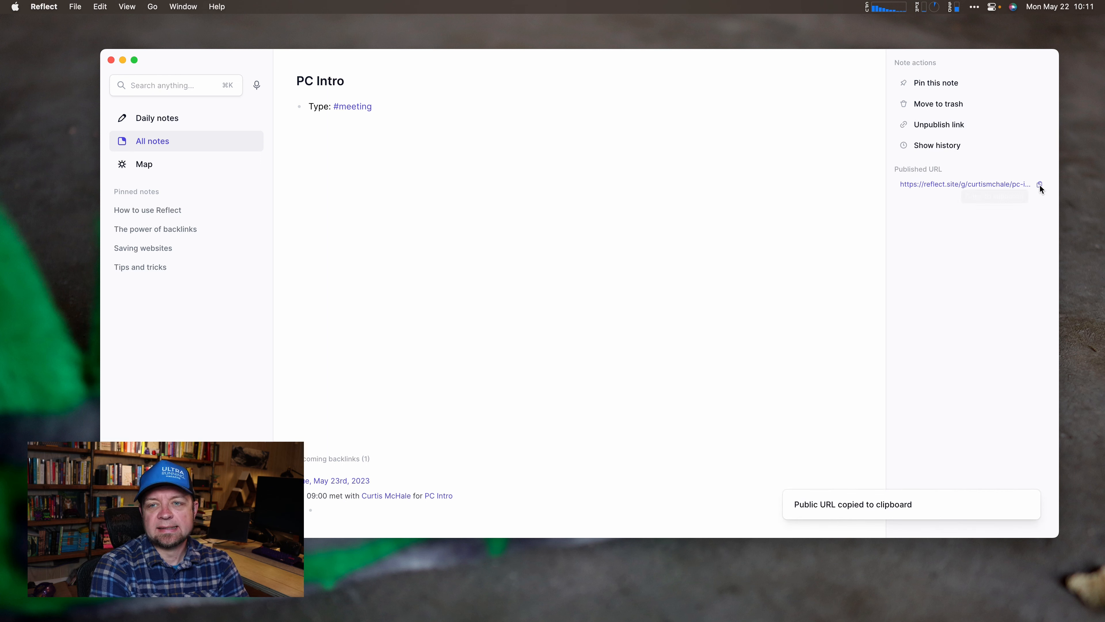
{"action": "key", "text": "alt+space"}
{"action": "type", "text": "sa"}
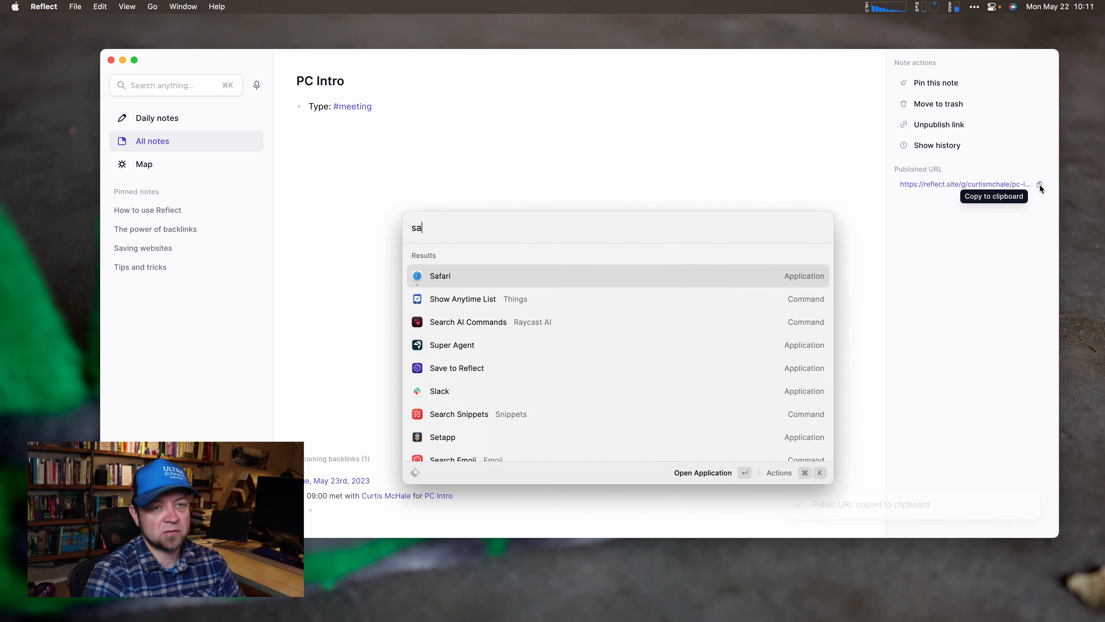
{"action": "key", "text": "Return"}
{"action": "key", "text": "super+v"}
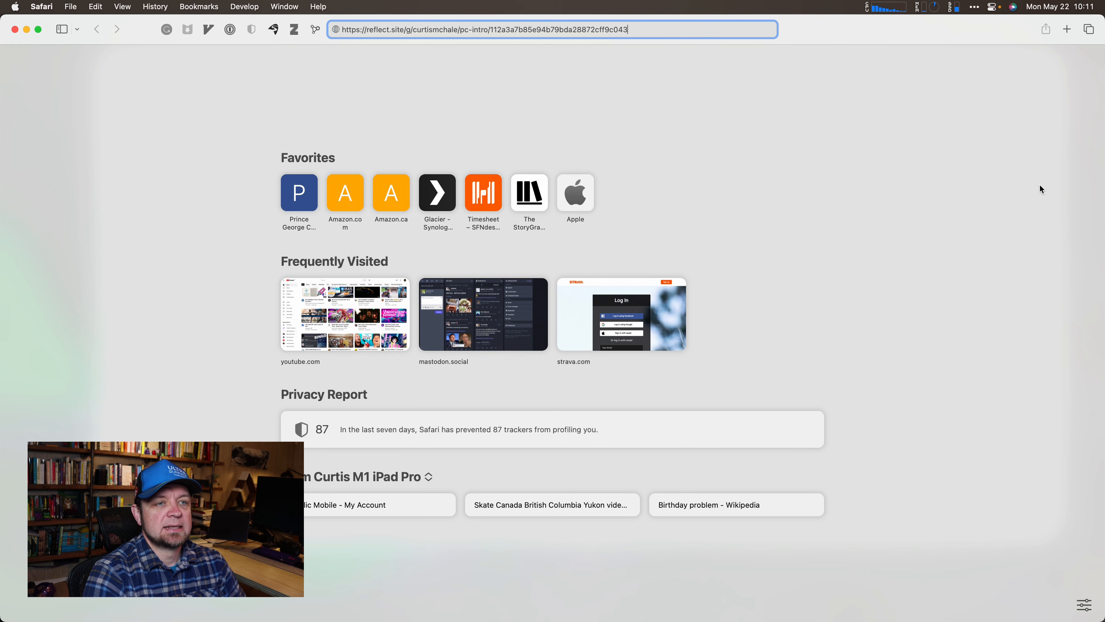
Load the published PC Intro page on reflect.site and inspect its full web address.
{"action": "key", "text": "Return"}
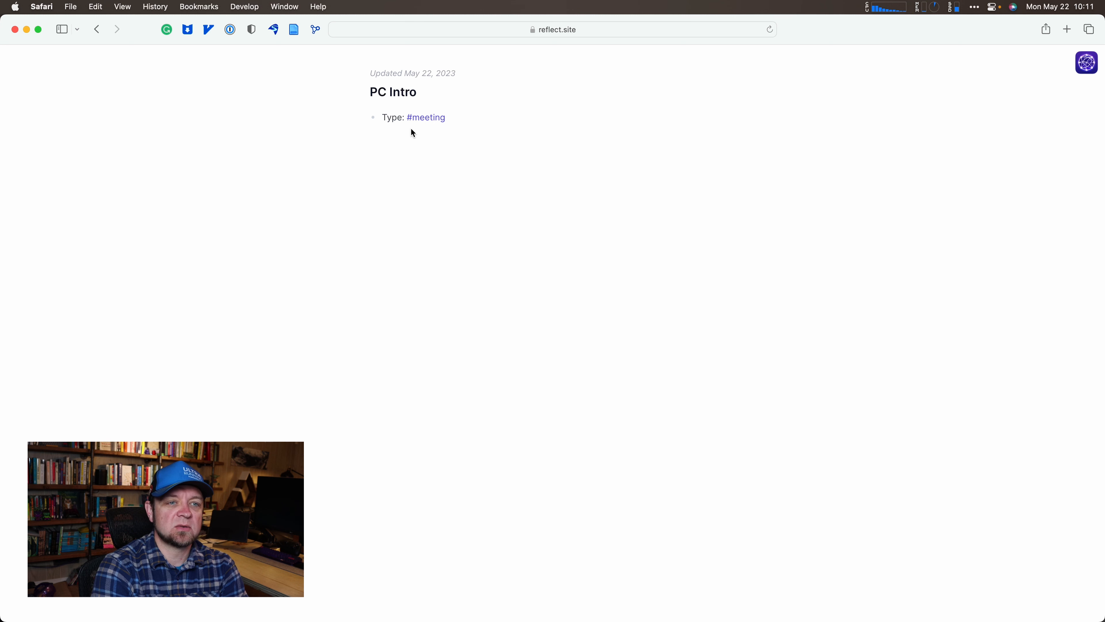
{"action": "left_click", "coordinate": [629, 29]}
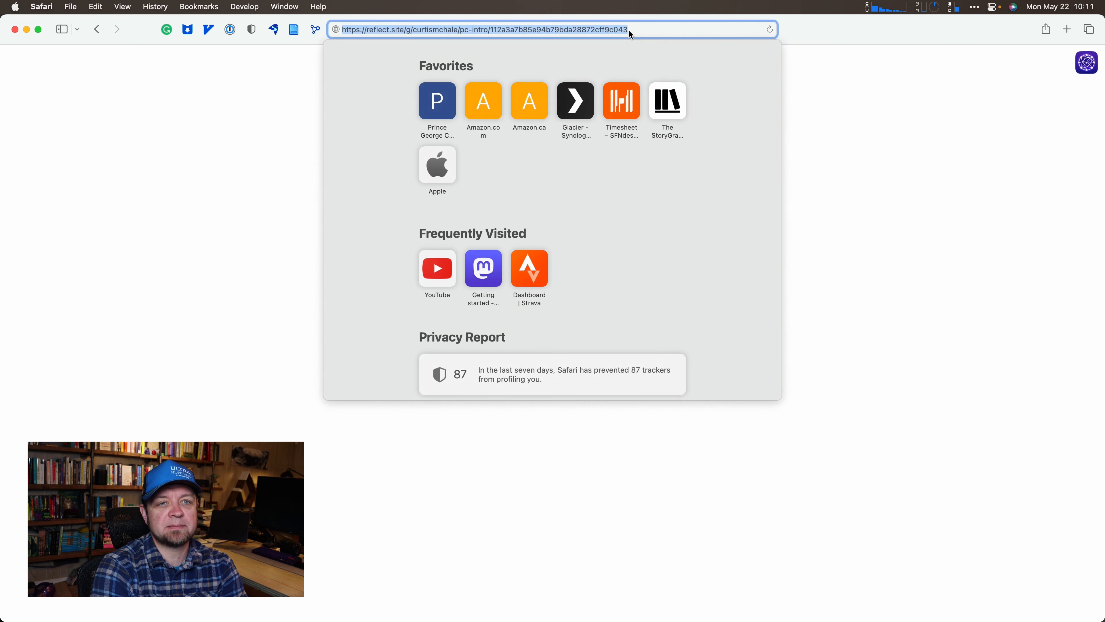
{"action": "left_click", "coordinate": [637, 28]}
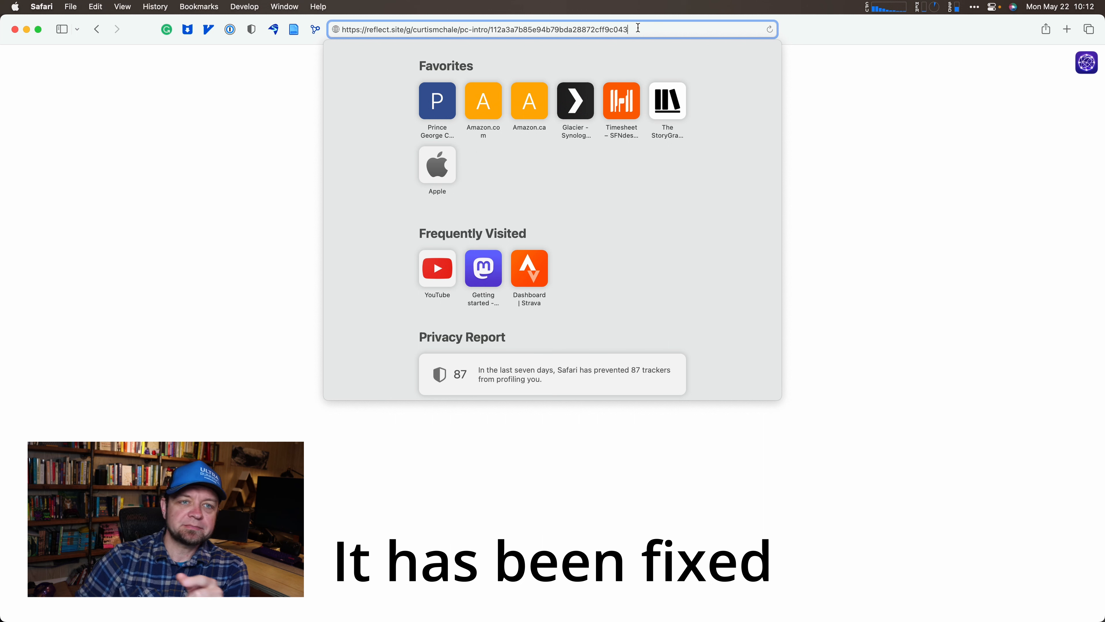
{"action": "left_click_drag", "start_coordinate": [638, 27], "coordinate": [491, 29]}
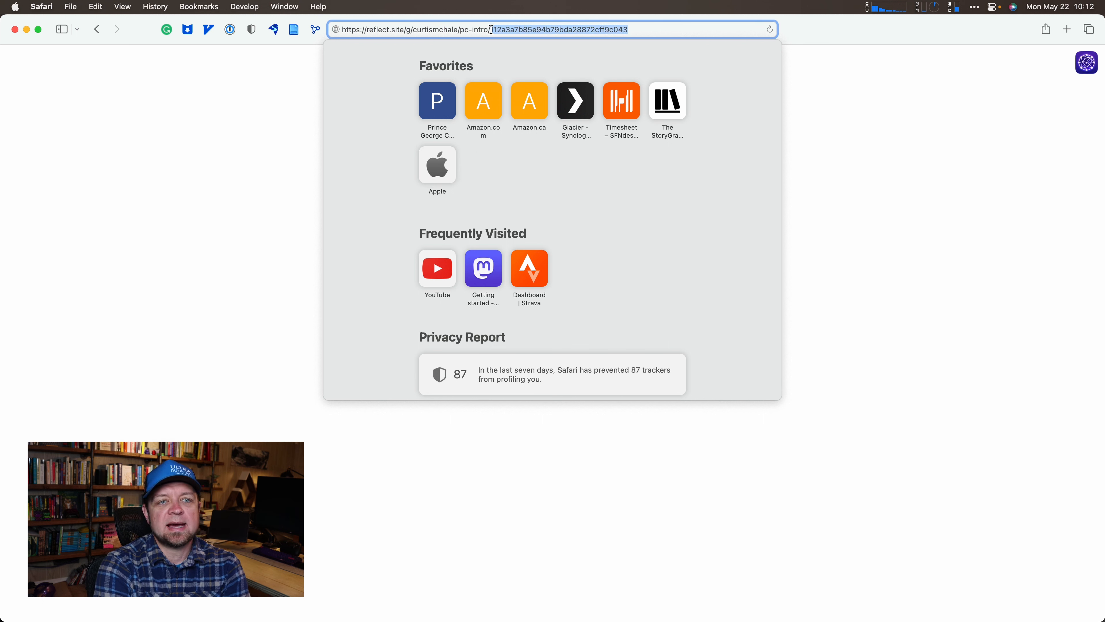
{"action": "left_click", "coordinate": [656, 28]}
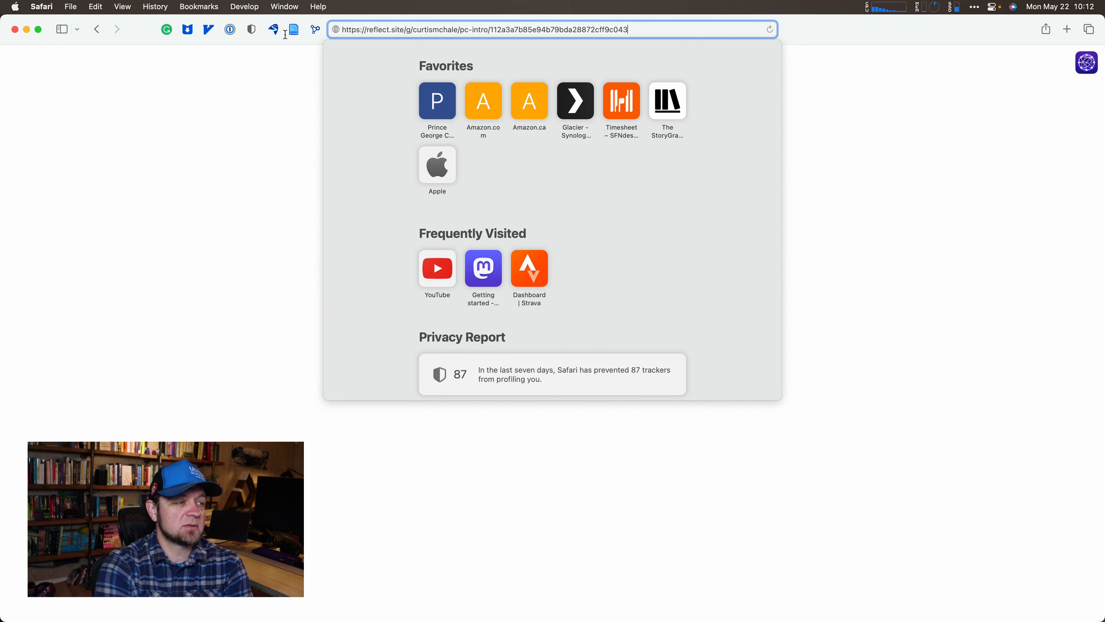
Switch to another app and back to Safari, then select the whole address.
{"action": "key", "text": "super+Tab"}
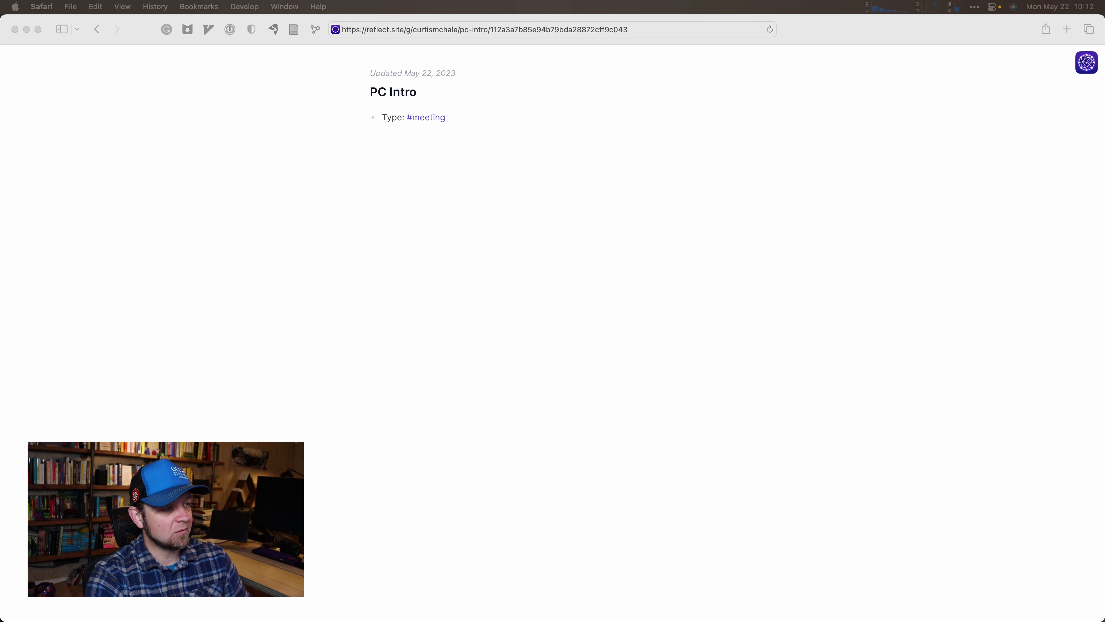
{"action": "left_click", "coordinate": [527, 344]}
{"action": "key", "text": "super+l"}
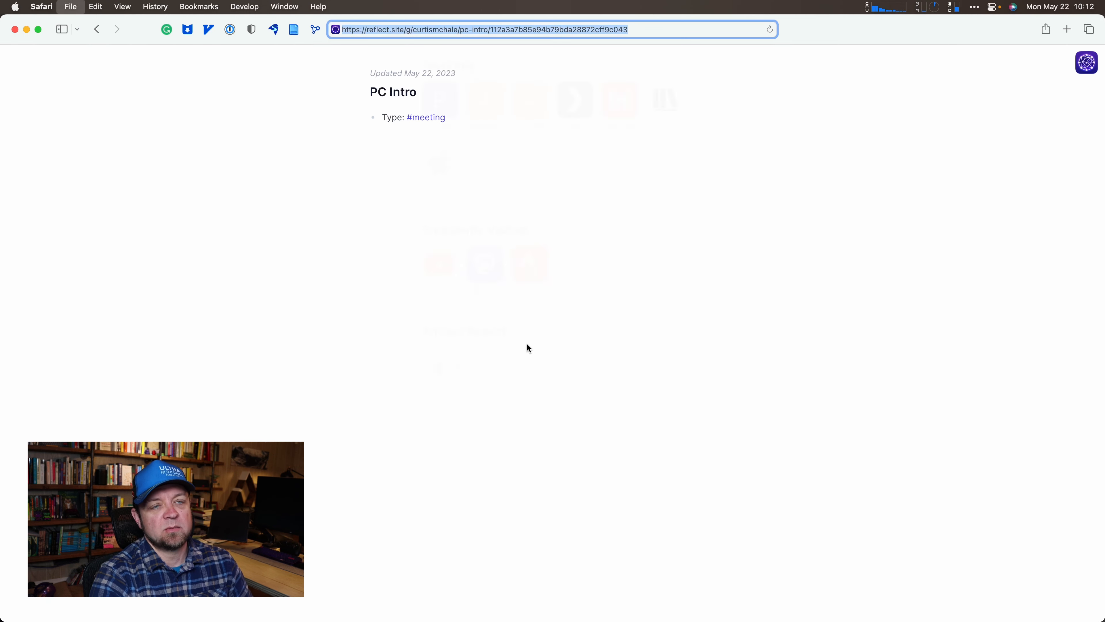
Paste the sanitize_url note's reflect.site address and load the published page.
{"action": "key", "text": "super+v"}
{"action": "key", "text": "Return"}
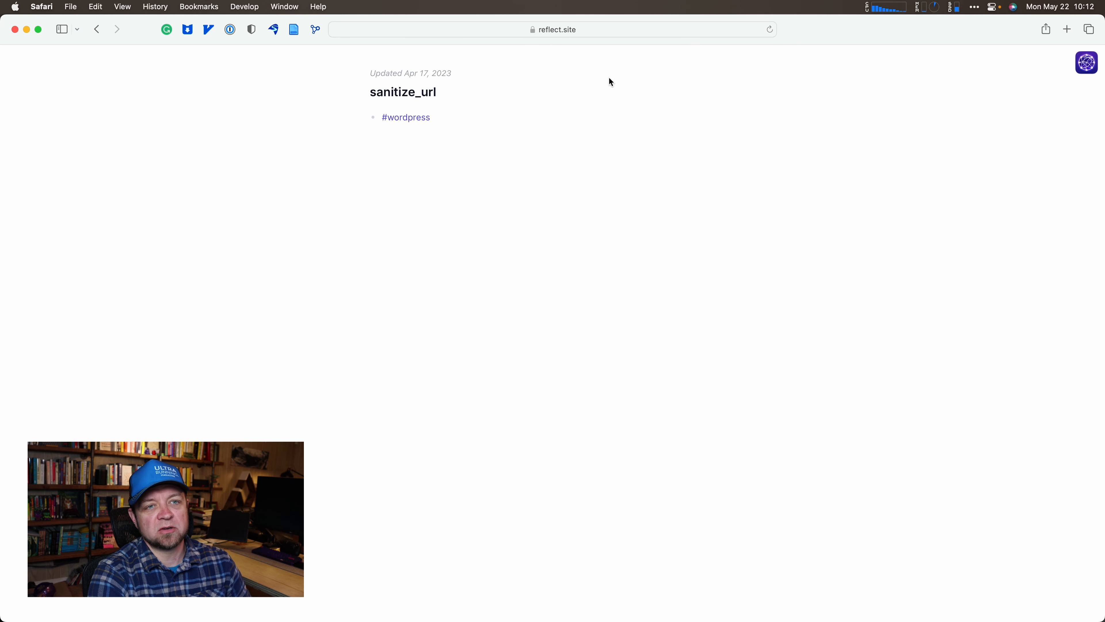
{"action": "left_click", "coordinate": [618, 30]}
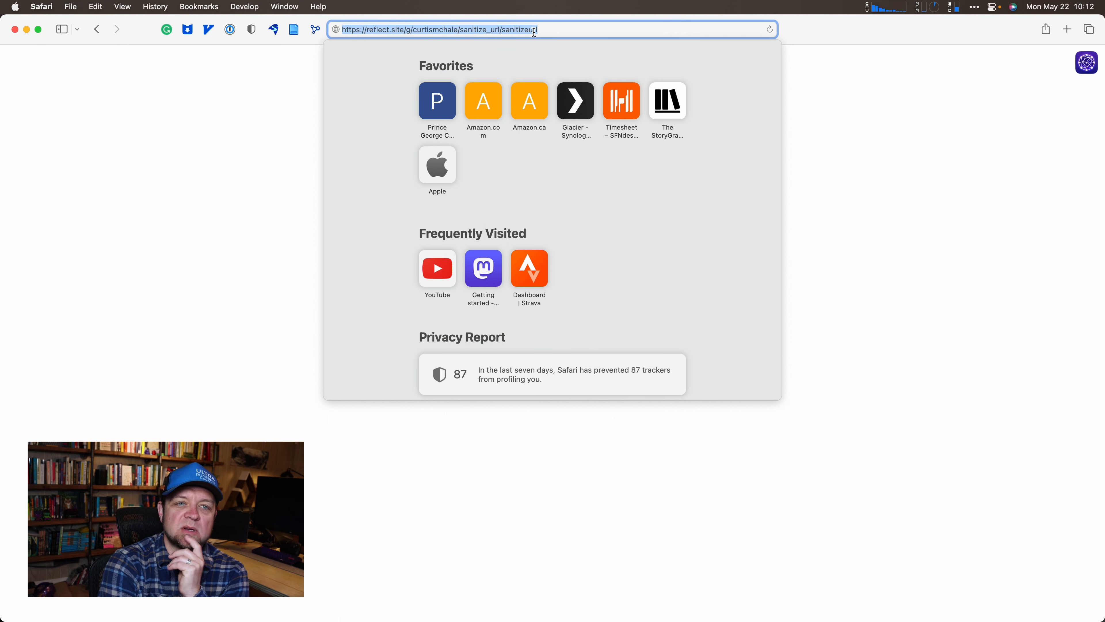
{"action": "left_click", "coordinate": [891, 144]}
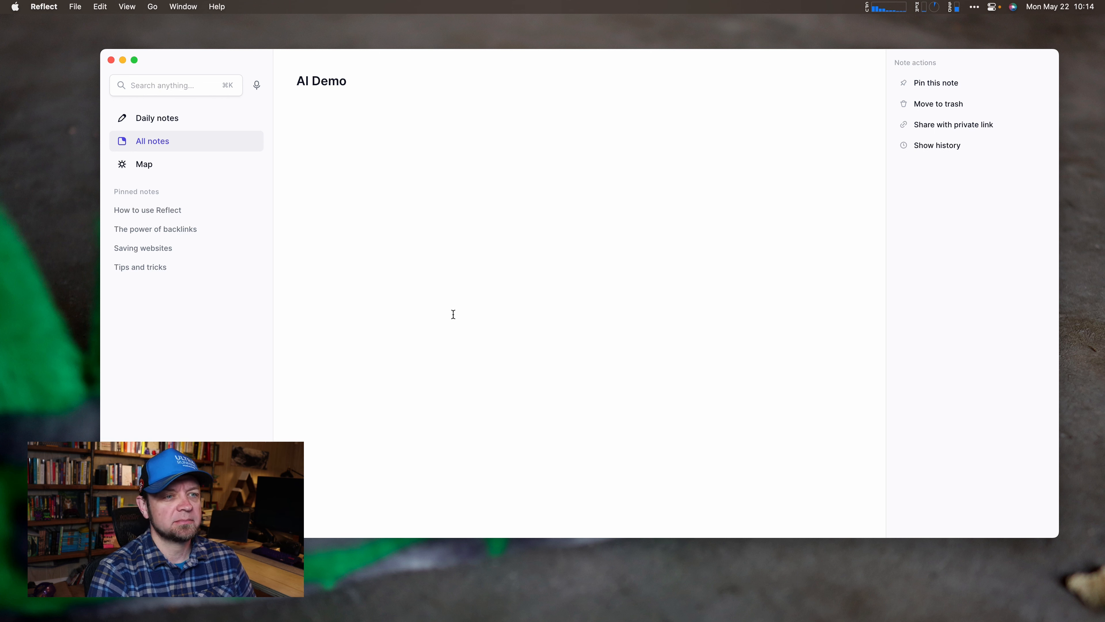
Run the AI palette's 'Suggest a few titles options' prompt on the pasted paragraph, then dismiss the suggestions.
{"action": "type", "text": "/ai"}
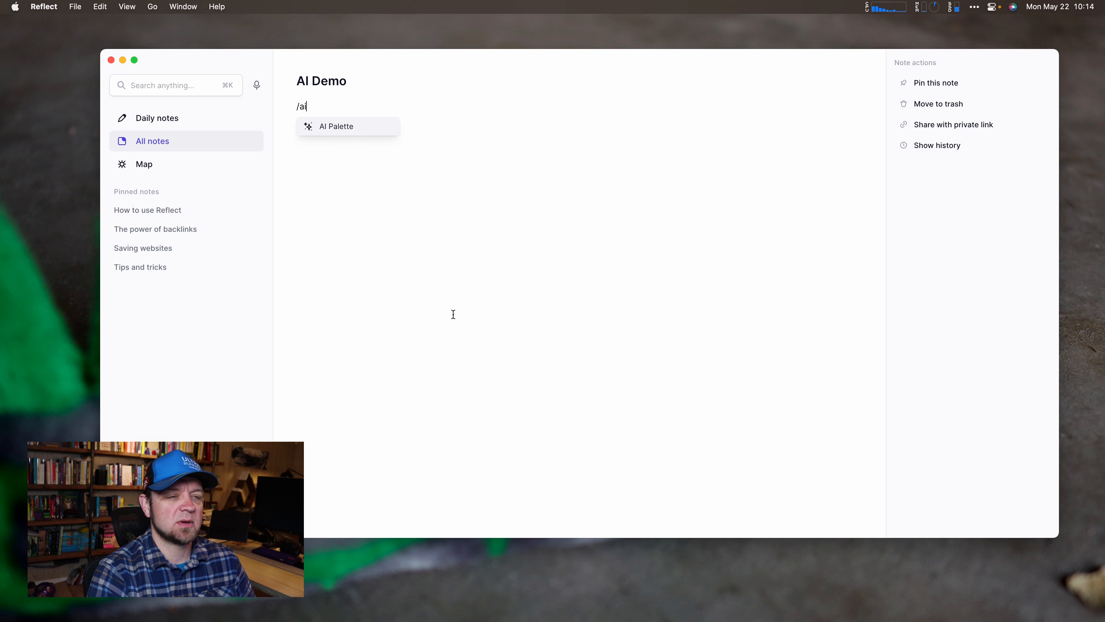
{"action": "key", "text": "Return"}
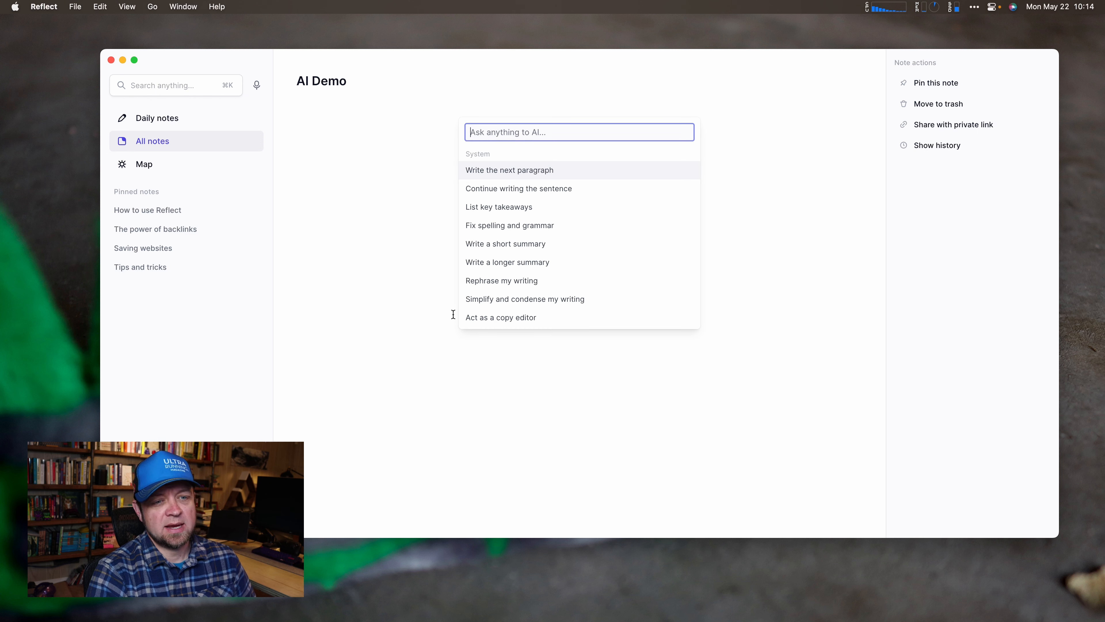
{"action": "type", "text": "tit"}
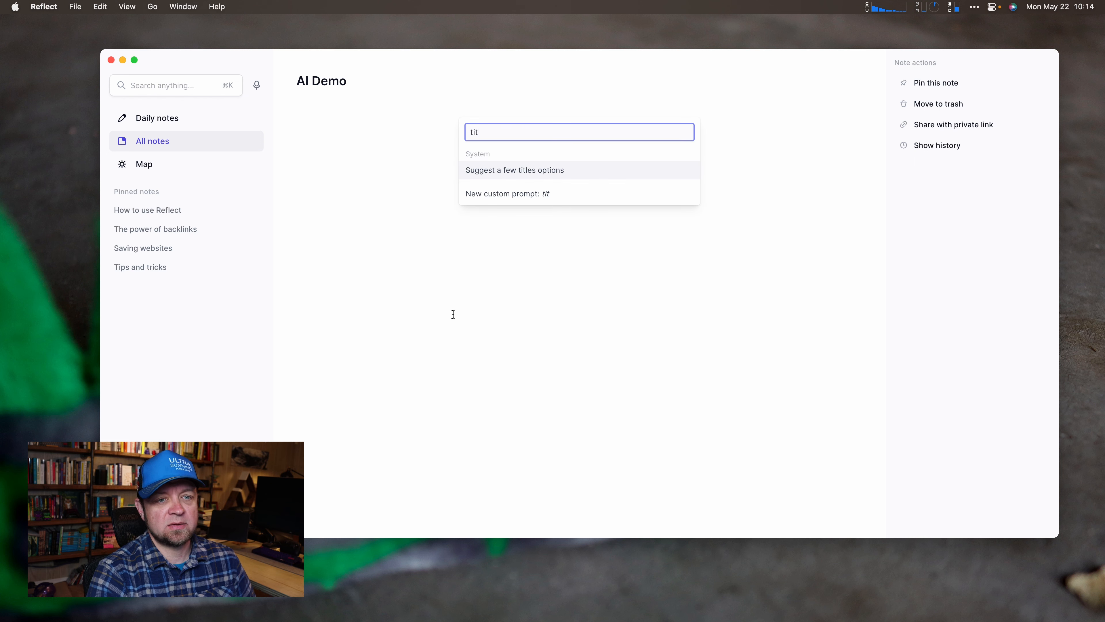
{"action": "key", "text": "Return"}
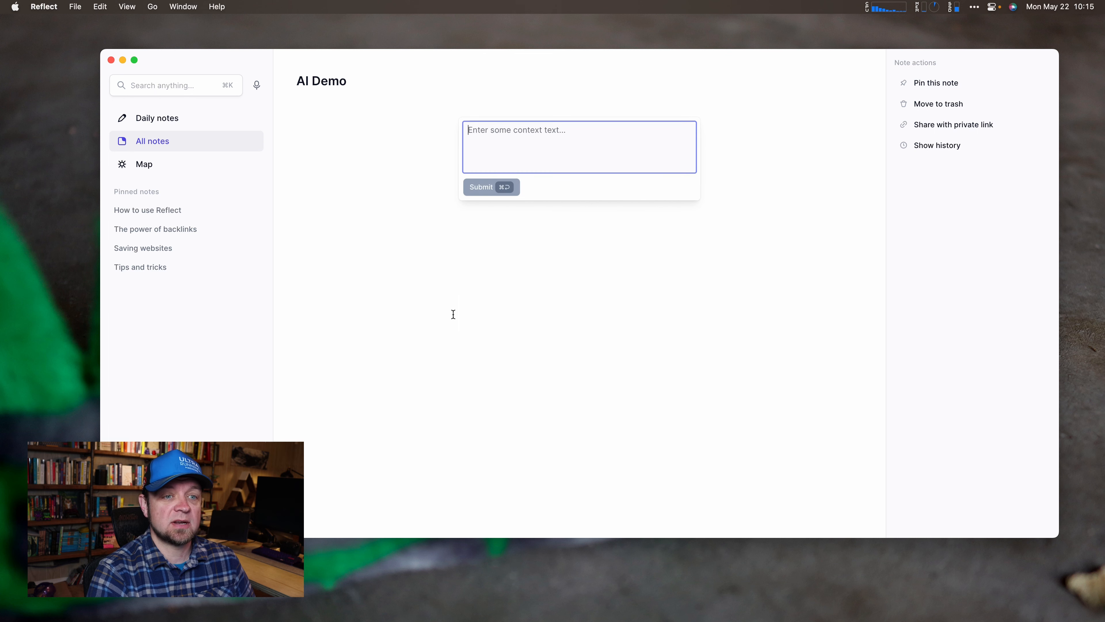
{"action": "key", "text": "super+v"}
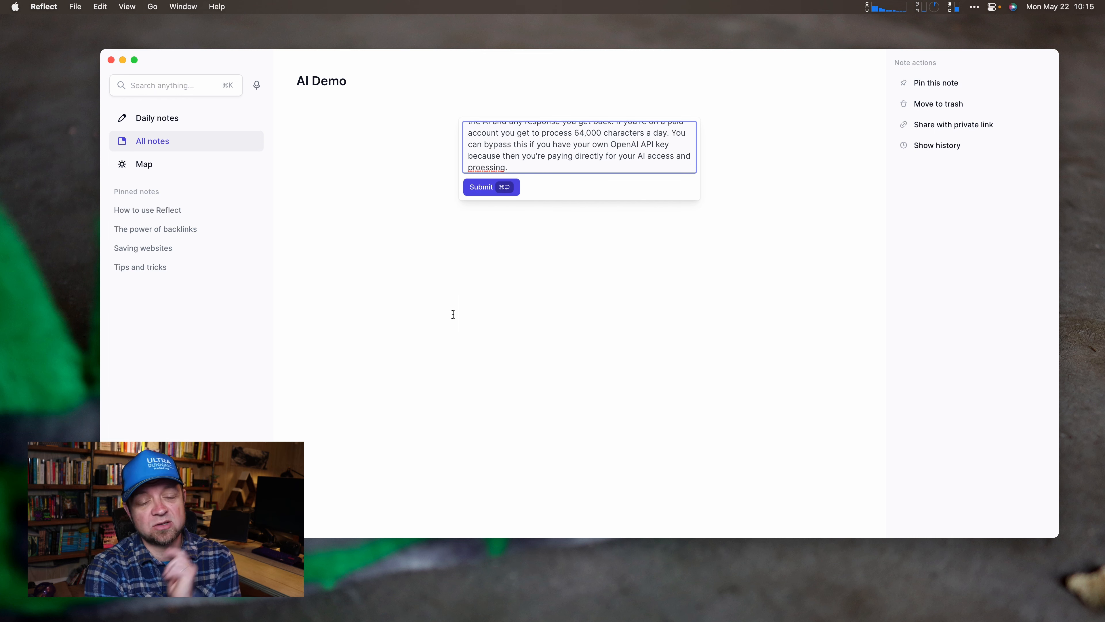
{"action": "left_click", "coordinate": [482, 188]}
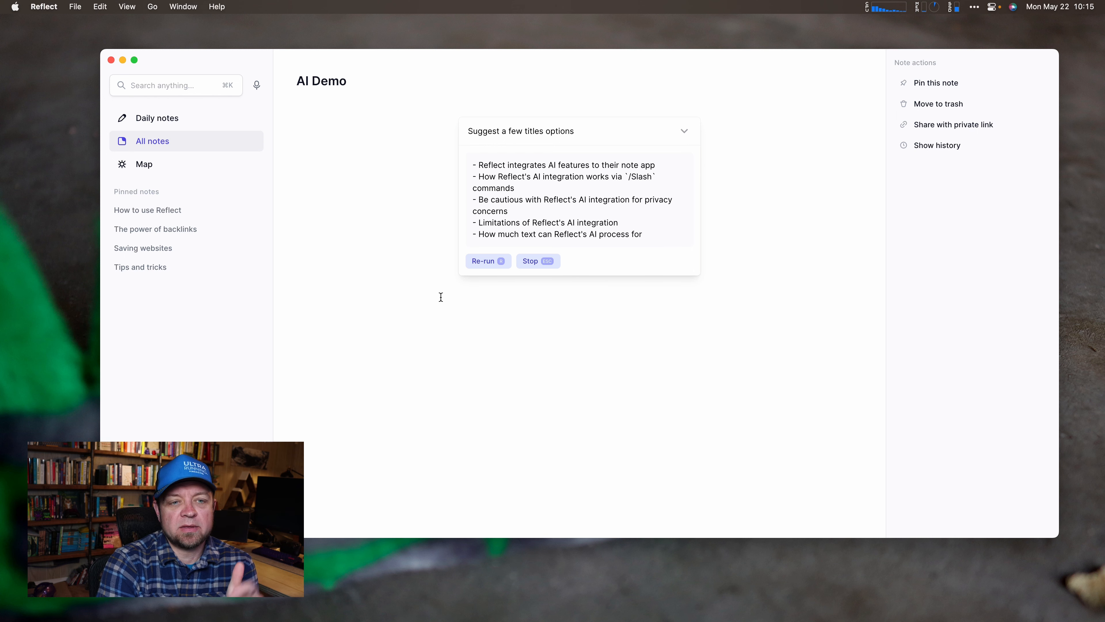
{"action": "key", "text": "Escape"}
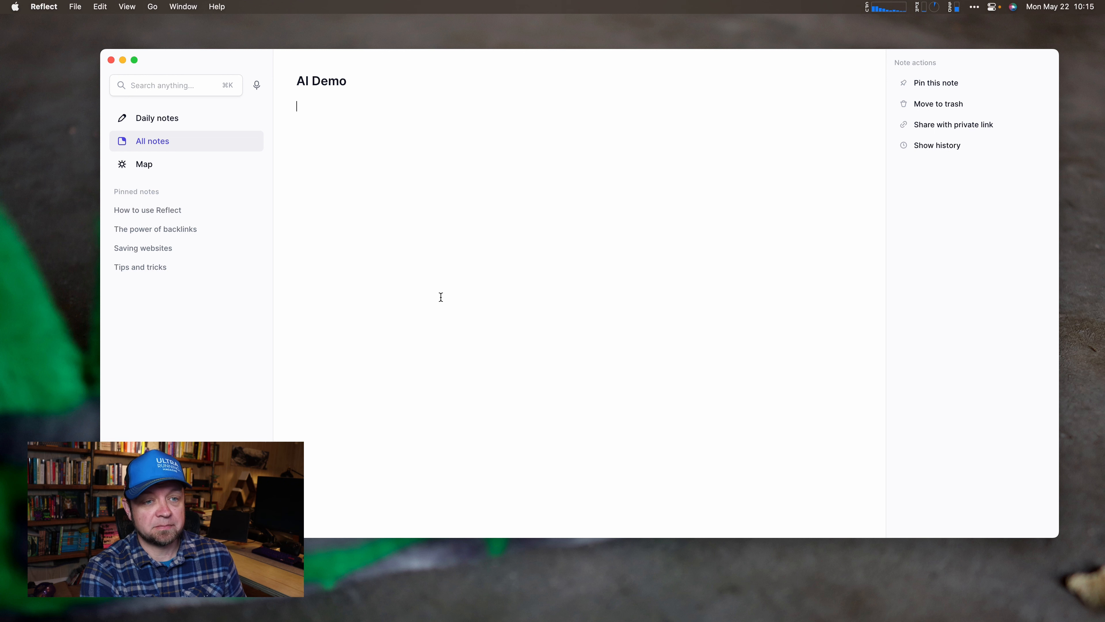
{"action": "key", "text": "super+Tab"}
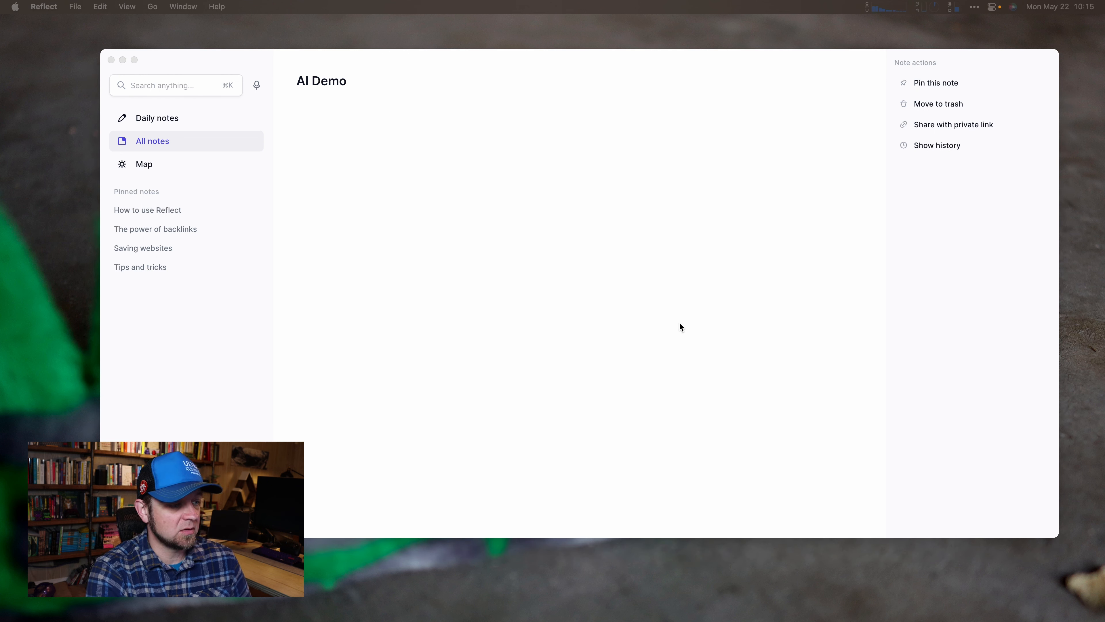
{"action": "left_click", "coordinate": [506, 316]}
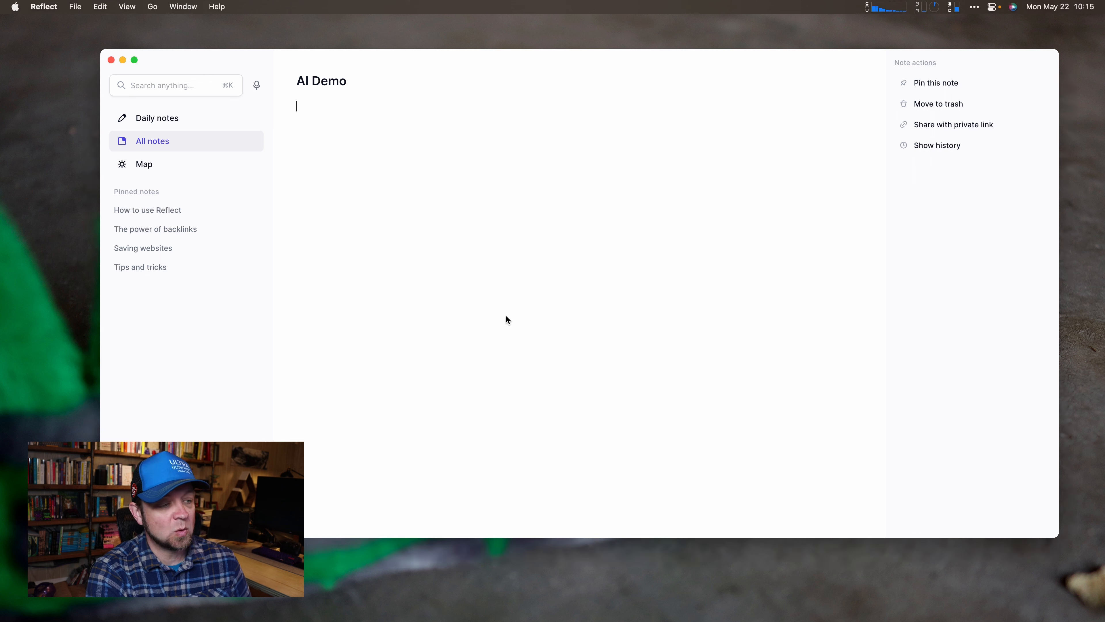
{"action": "type", "text": "/aai"}
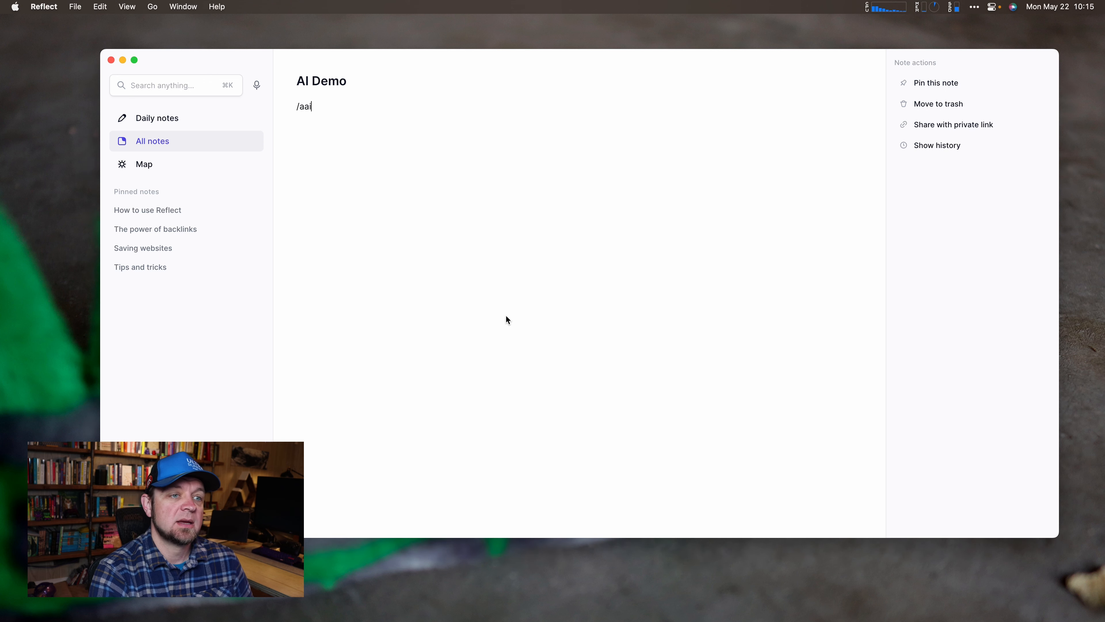
{"action": "key", "text": "BackSpace"}
{"action": "type", "text": "i"}
{"action": "key", "text": "Return"}
{"action": "type", "text": "title"}
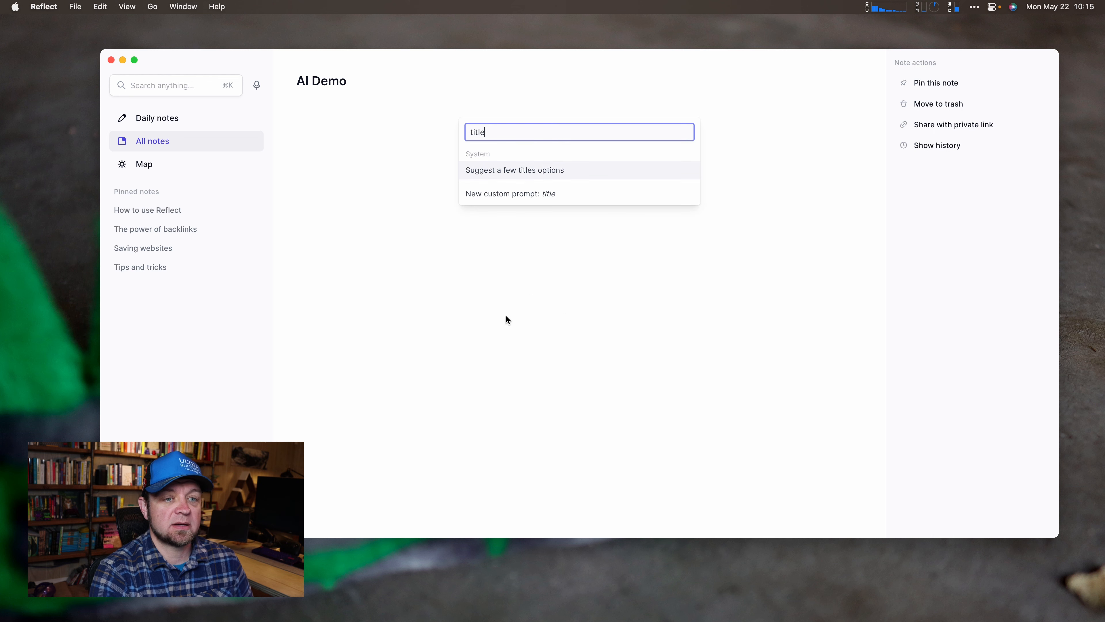
{"action": "key", "text": "Return"}
{"action": "key", "text": "super+v"}
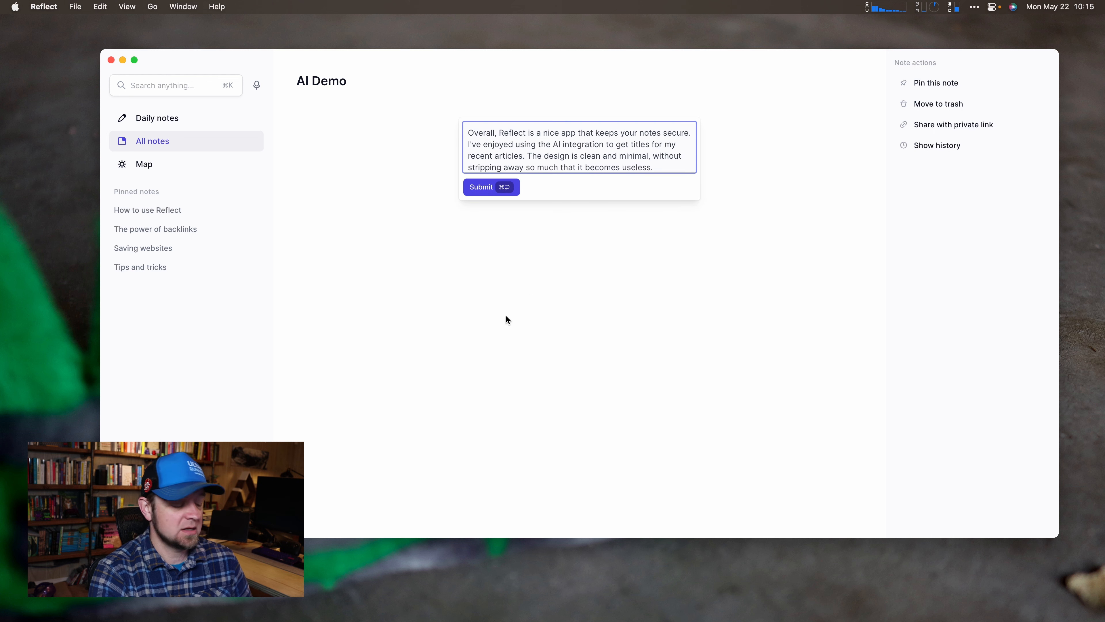
{"action": "key", "text": "super+Return"}
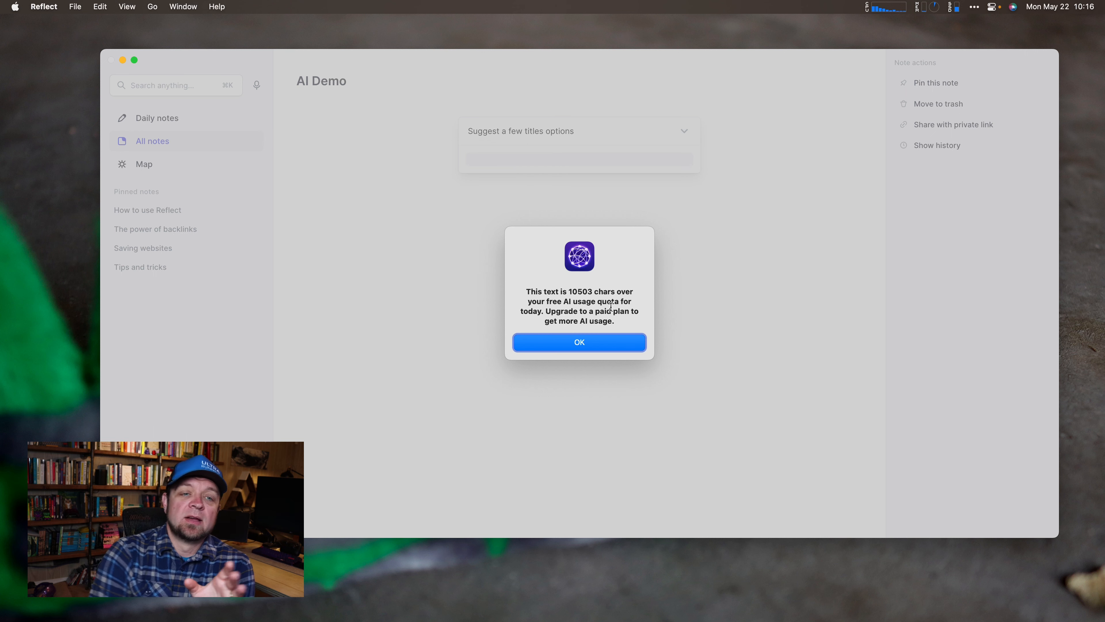
{"action": "left_click", "coordinate": [566, 342]}
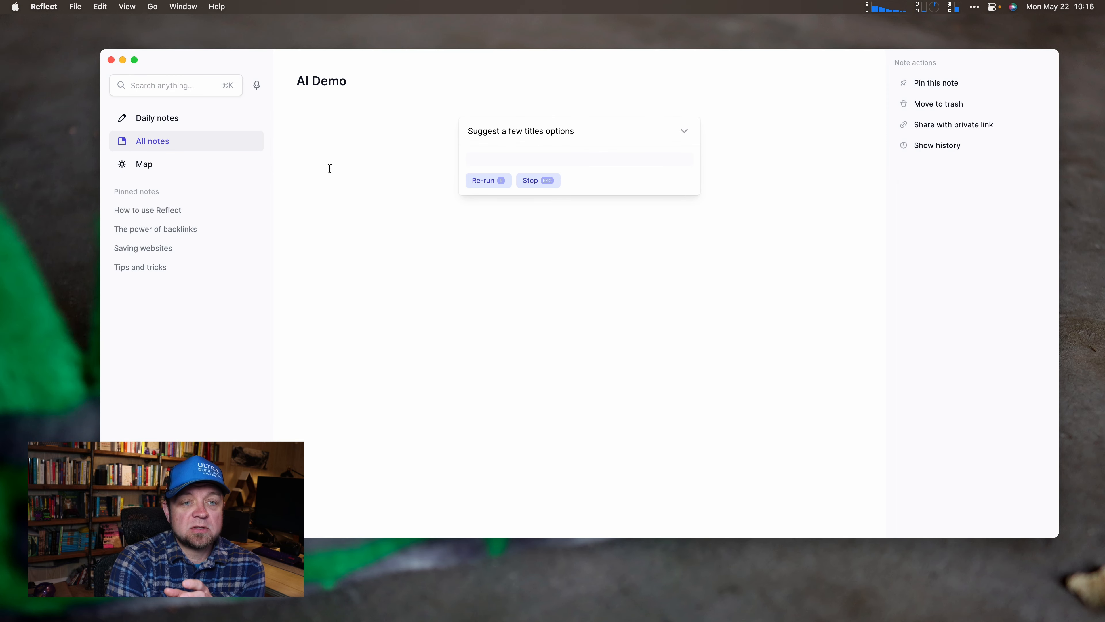
{"action": "left_click", "coordinate": [331, 168]}
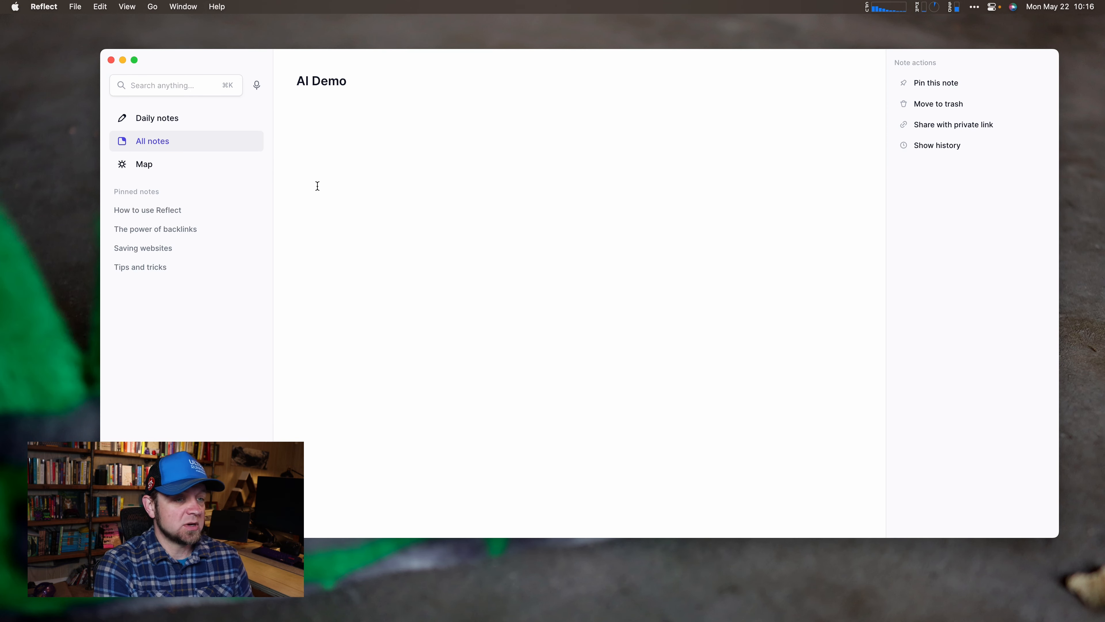
Paste the three copied paragraphs about Reflect's AI from Raycast clipboard history.
{"action": "key", "text": "super+space"}
{"action": "type", "text": "cl"}
{"action": "key", "text": "Return"}
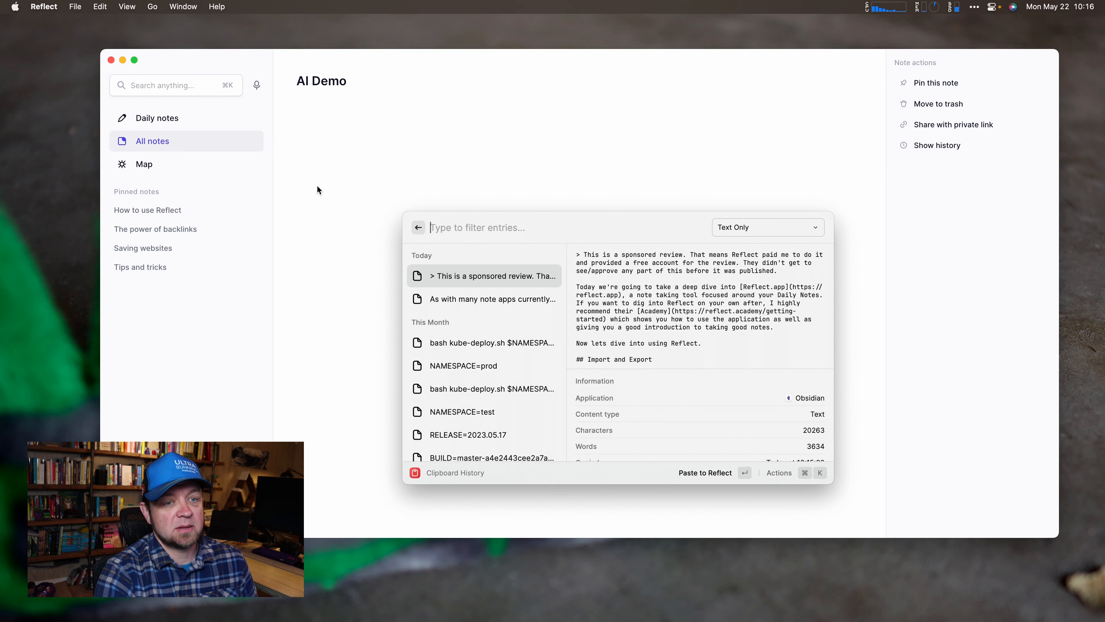
{"action": "key", "text": "Down"}
{"action": "key", "text": "Return"}
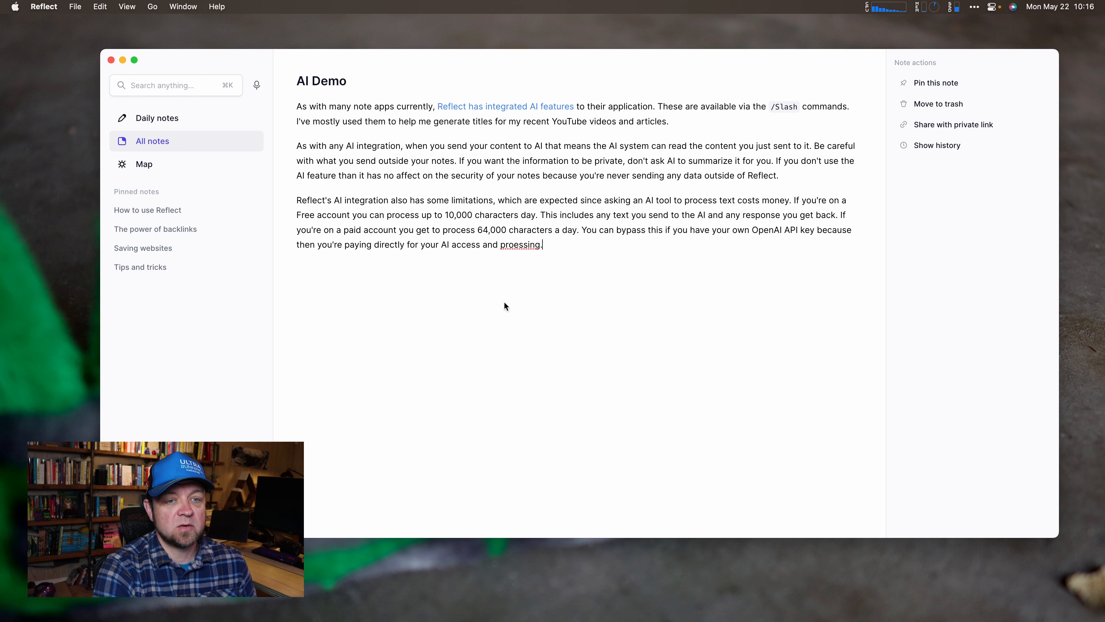
Generate a next paragraph with the AI palette's 'Write the next paragraph' prompt, then discard it.
{"action": "type", "text": "/ai"}
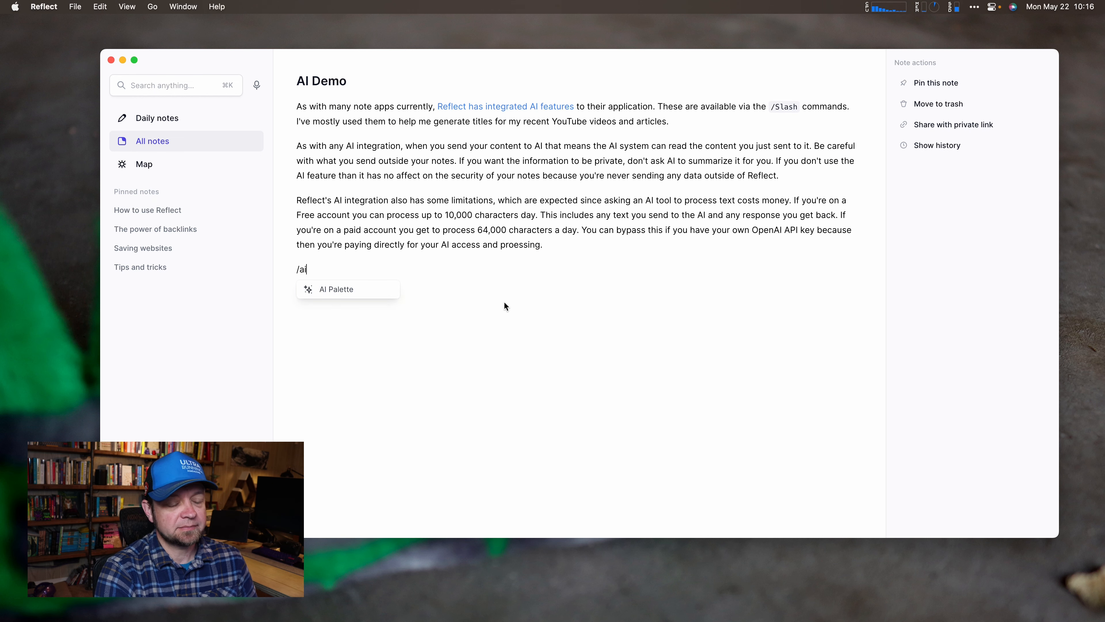
{"action": "key", "text": "Return"}
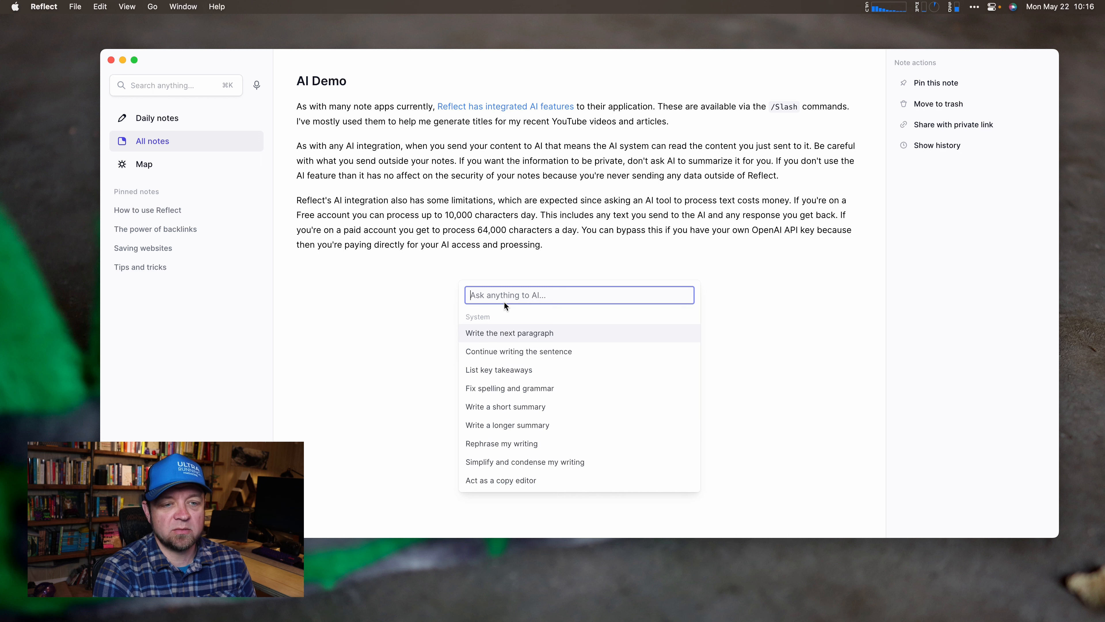
{"action": "key", "text": "Return"}
{"action": "type", "text": "Reflect's AI integration also has some limitations, which are expected since asking an AI tool to process text costs money. If you're on a Free account you can process up to 10,000 characters day. This includes any text you send to the AI and any response you get back. If you're on a paid account you get to process 64,000 characters a day. You can bypass this if you have your own OpenAI API key because then you're paying directly for your AI access and proessing."}
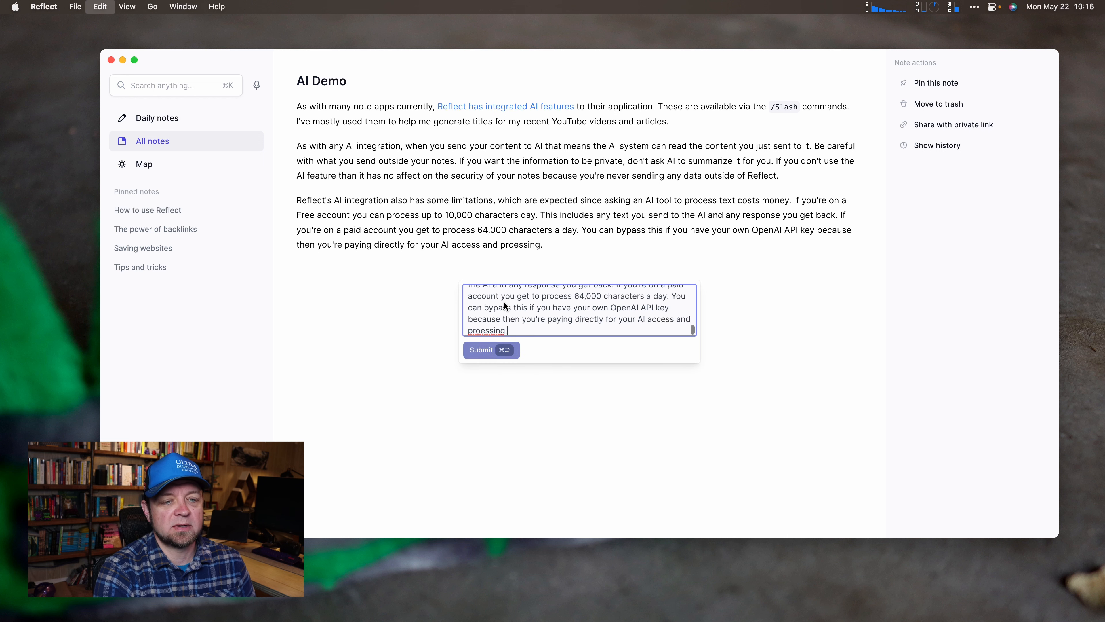
{"action": "left_click", "coordinate": [482, 350]}
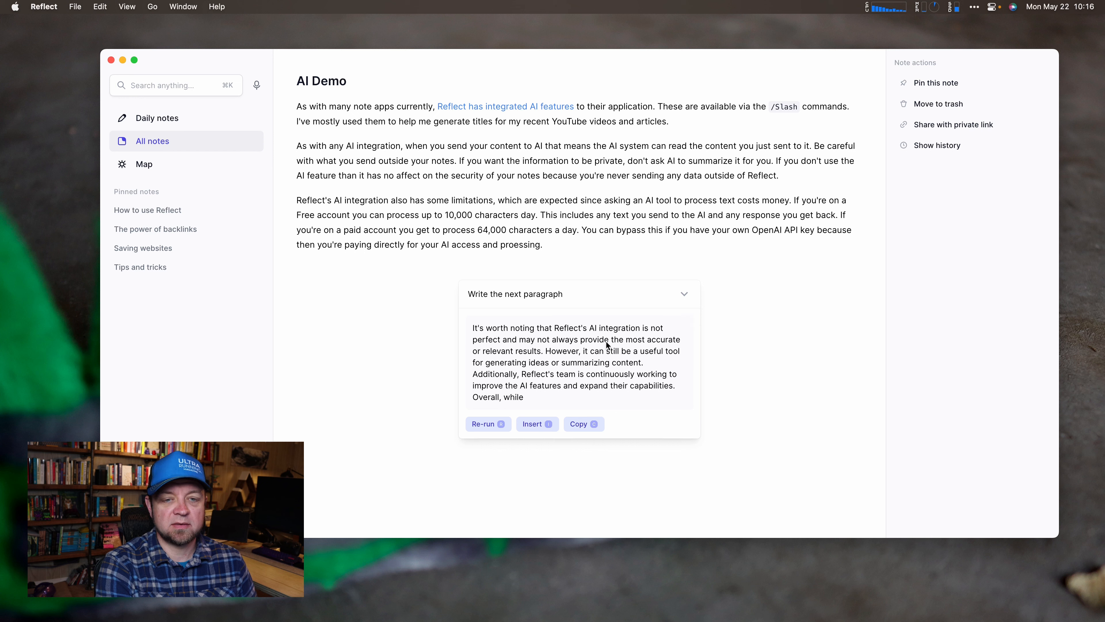
{"action": "key", "text": "Escape"}
Submit the note's three paragraphs to the AI palette's 'Act as a copy editor' prompt.
{"action": "type", "text": "/ai"}
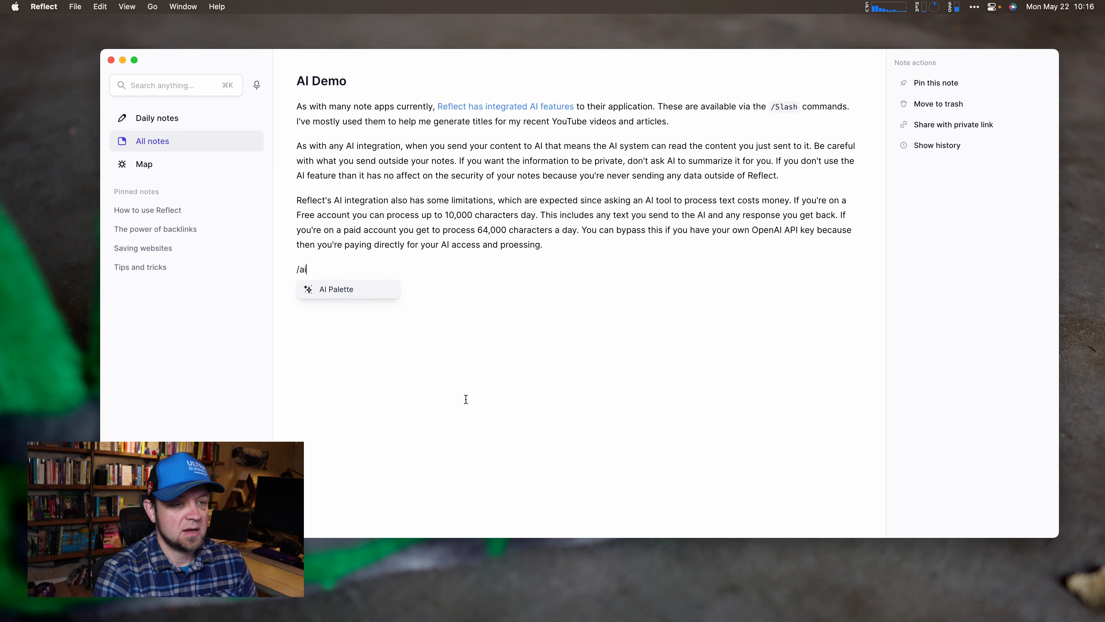
{"action": "key", "text": "Return"}
{"action": "type", "text": "copy"}
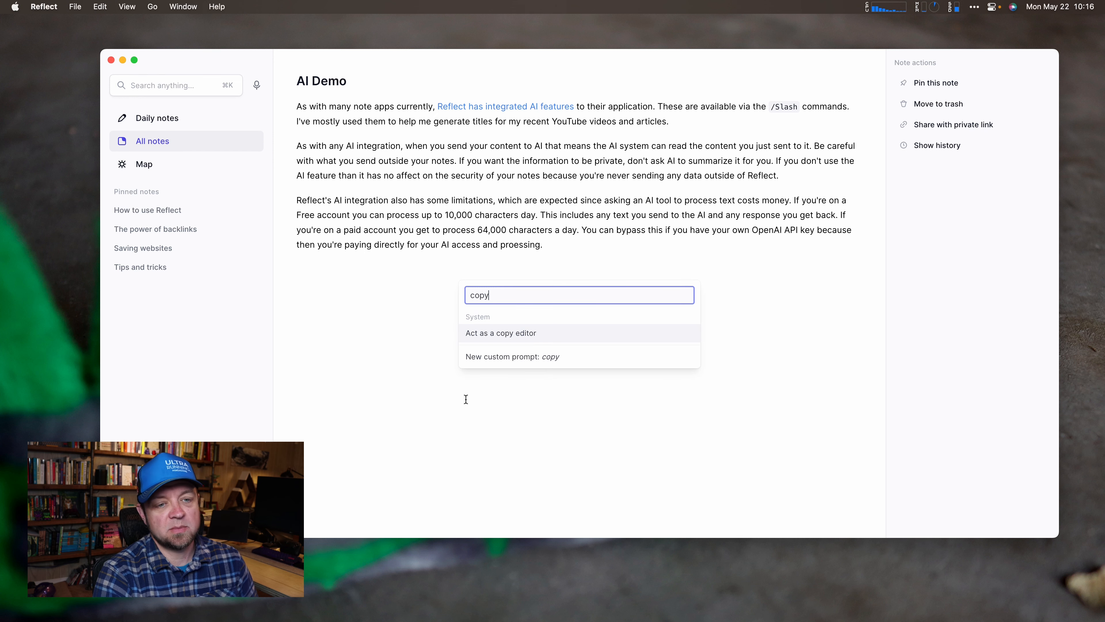
{"action": "key", "text": "Return"}
{"action": "type", "text": "Reflect's AI integration also has some limitations, which are expected since asking an AI tool to process text costs money. If you're on a Free account you can process up to 10,000 characters day. This includes any text you send to the AI and any response you get back. If you're on a paid account you get to process 64,000 characters a day. You can bypass this if you have your own OpenAI API key because then you're paying directly for your AI access and proessing."}
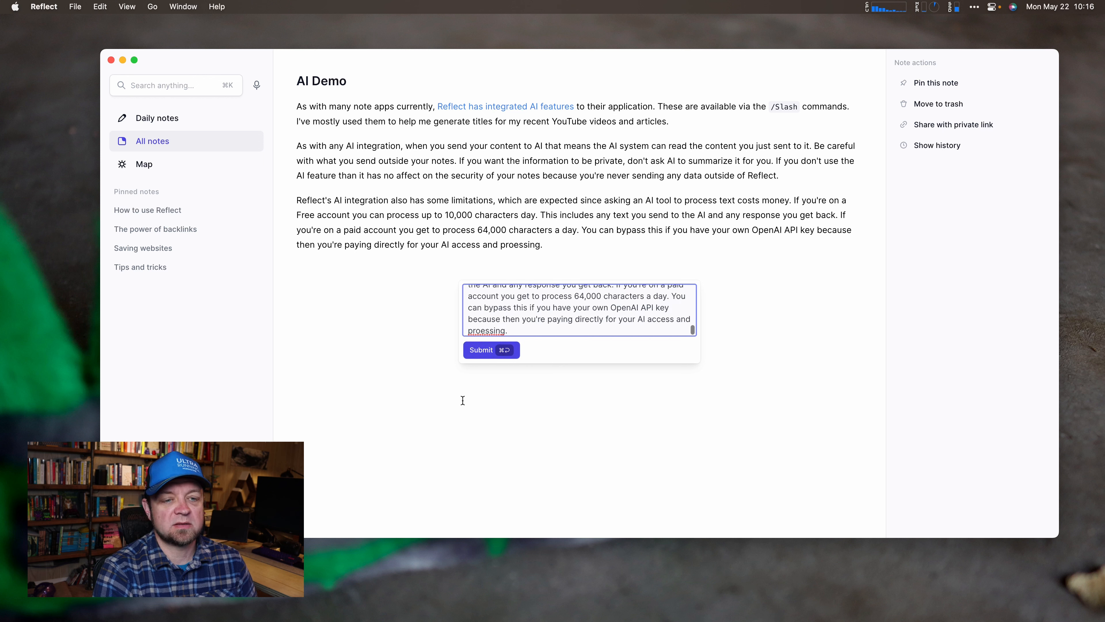
{"action": "left_click", "coordinate": [488, 350]}
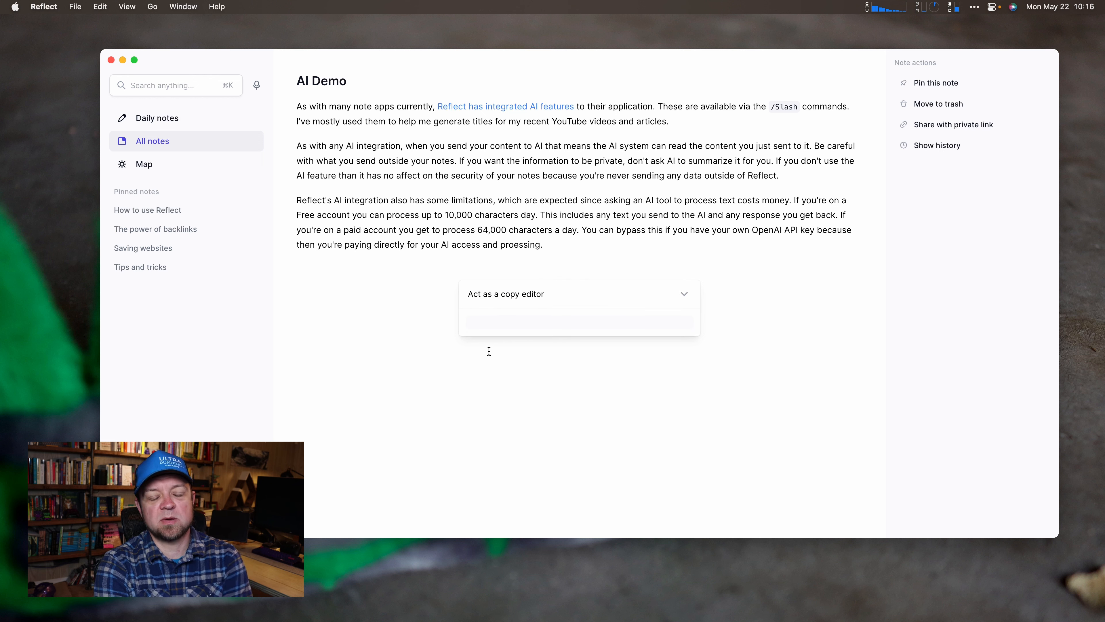
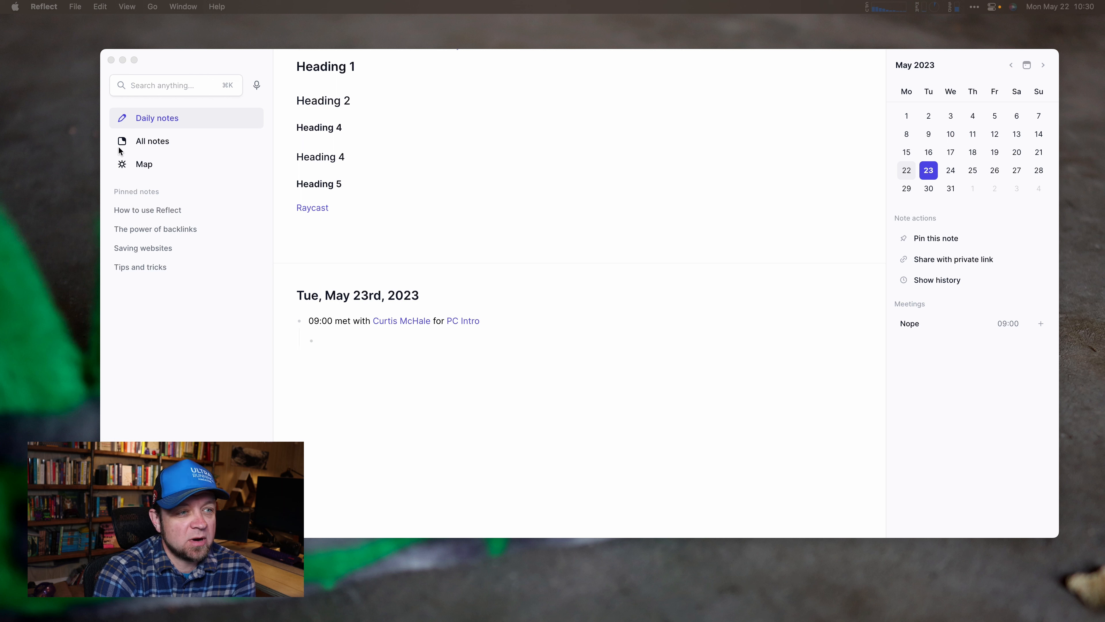
{"action": "left_click", "coordinate": [155, 146]}
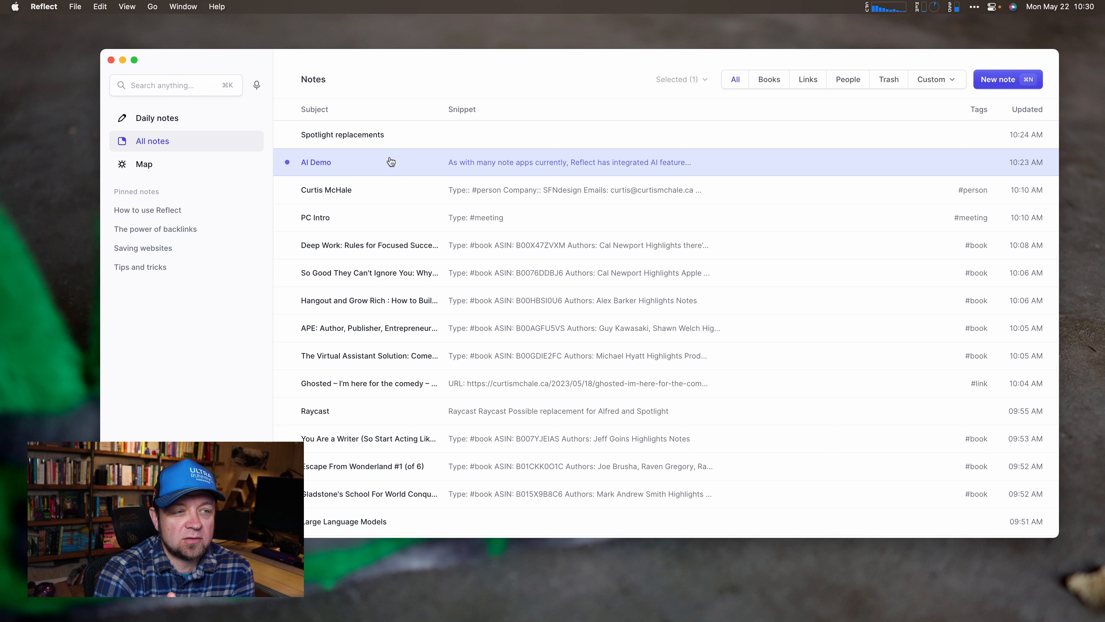
{"action": "left_click", "coordinate": [152, 118]}
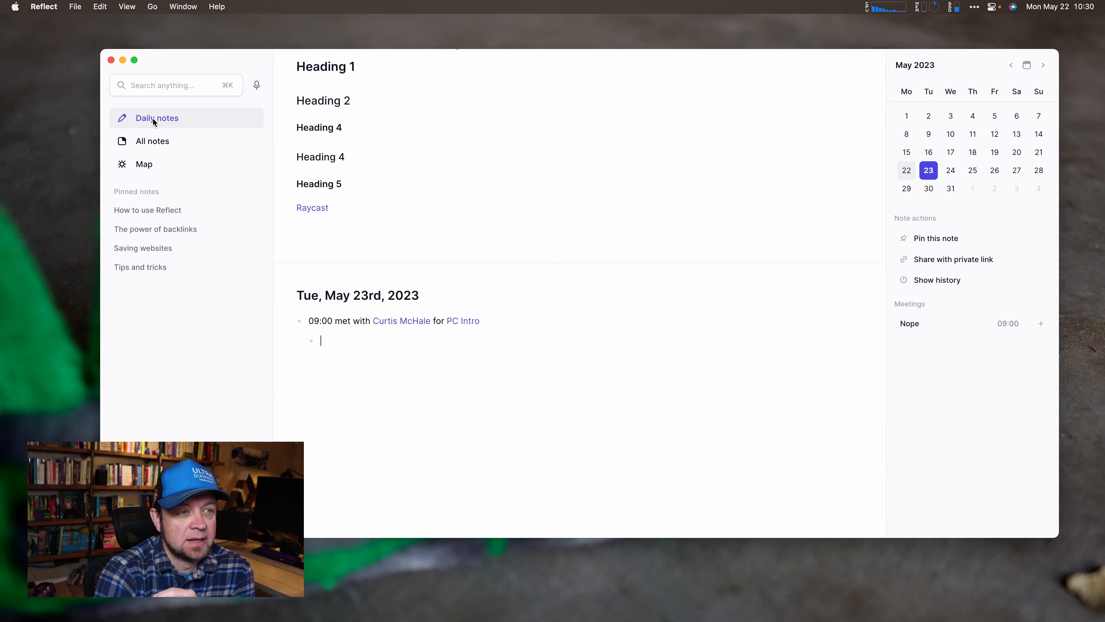
{"action": "mouse_move", "coordinate": [460, 320]}
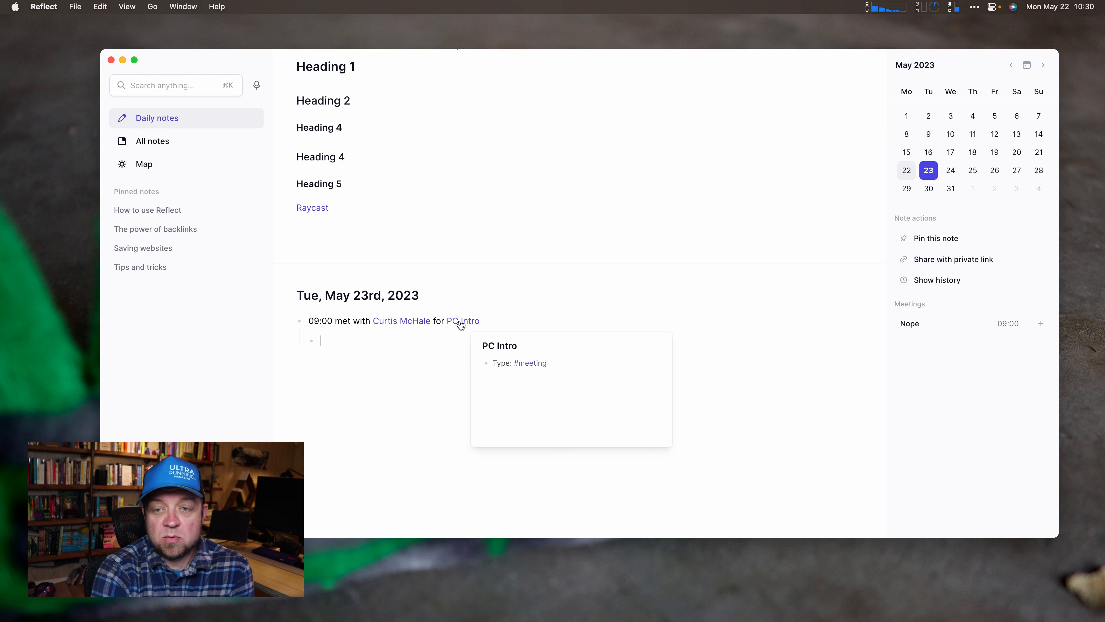
{"action": "right_click", "coordinate": [461, 322]}
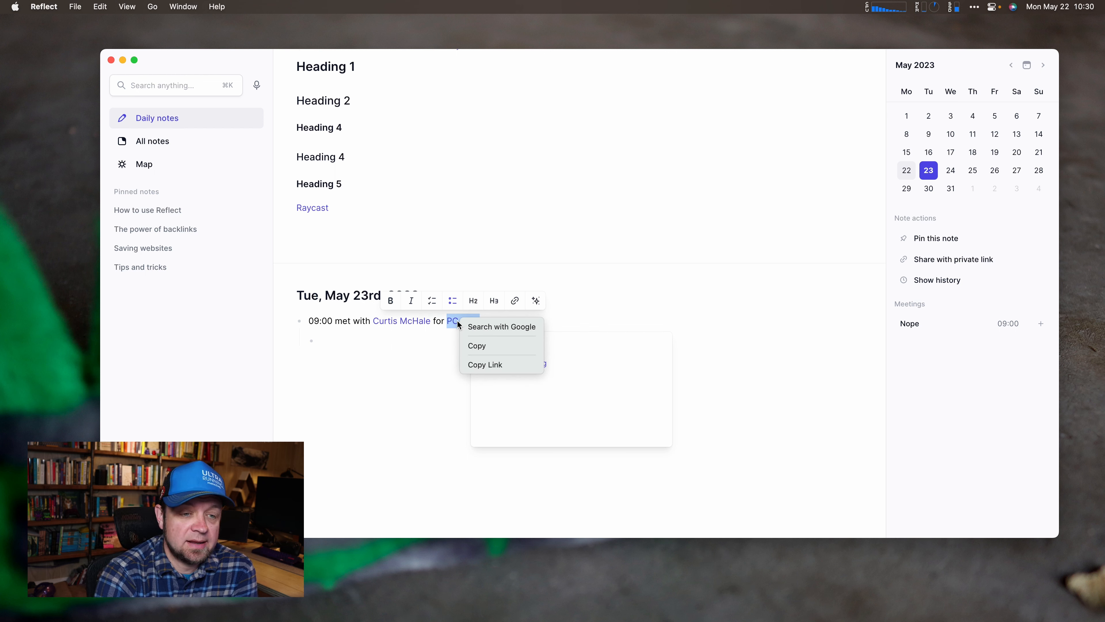
{"action": "left_click", "coordinate": [379, 329]}
{"action": "left_click", "coordinate": [333, 342]}
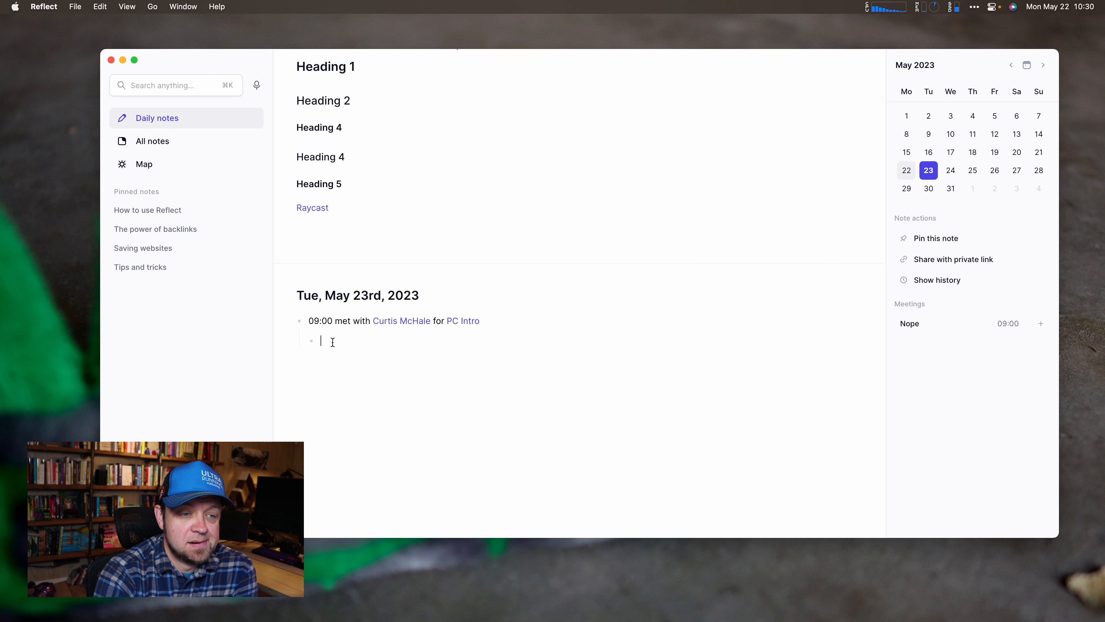
{"action": "type", "text": "/oth"}
{"action": "key", "text": "BackSpace"}
{"action": "key", "text": "BackSpace"}
{"action": "key", "text": "BackSpace"}
{"action": "type", "text": "right"}
{"action": "key", "text": "BackSpace"}
{"action": "key", "text": "BackSpace"}
{"action": "key", "text": "BackSpace"}
{"action": "key", "text": "BackSpace"}
{"action": "key", "text": "BackSpace"}
{"action": "key", "text": "BackSpace"}
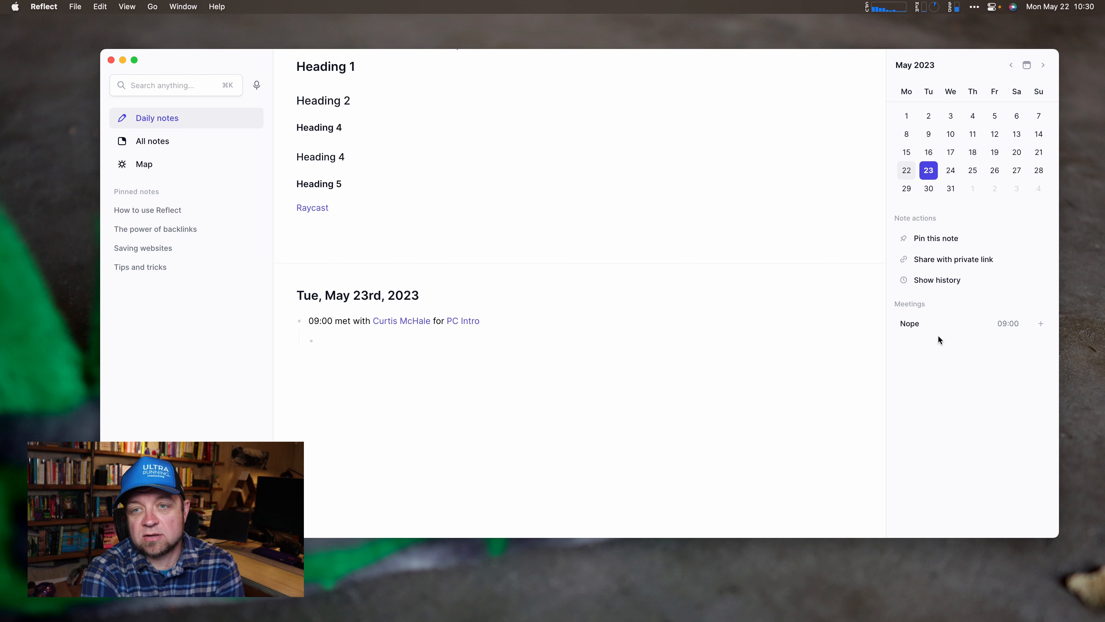
{"action": "key", "text": "ctrl+Right"}
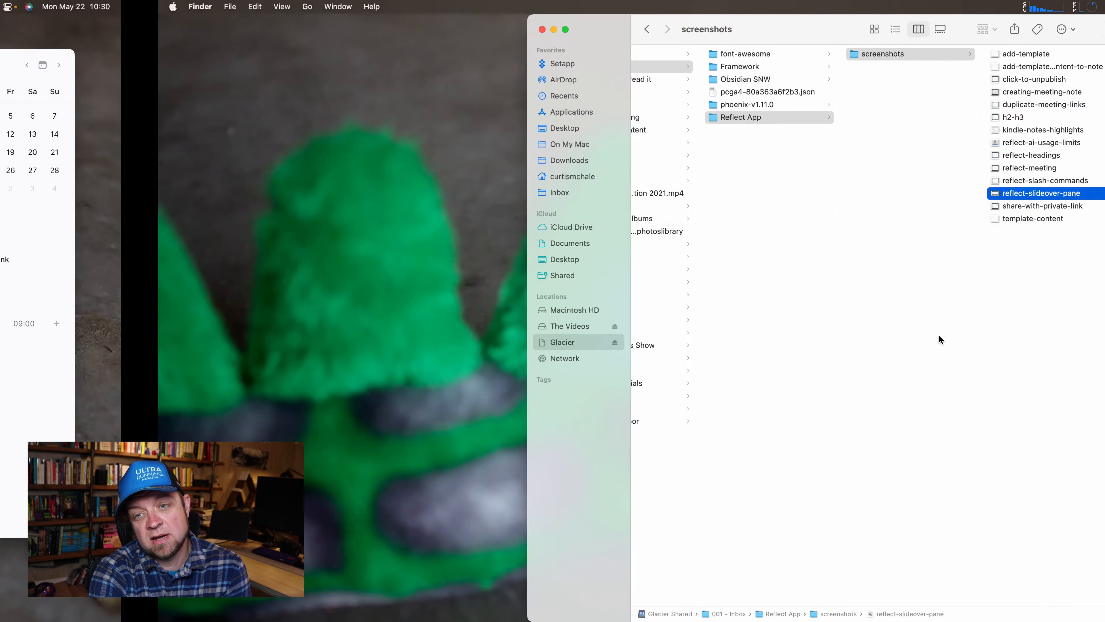
{"action": "key", "text": "space"}
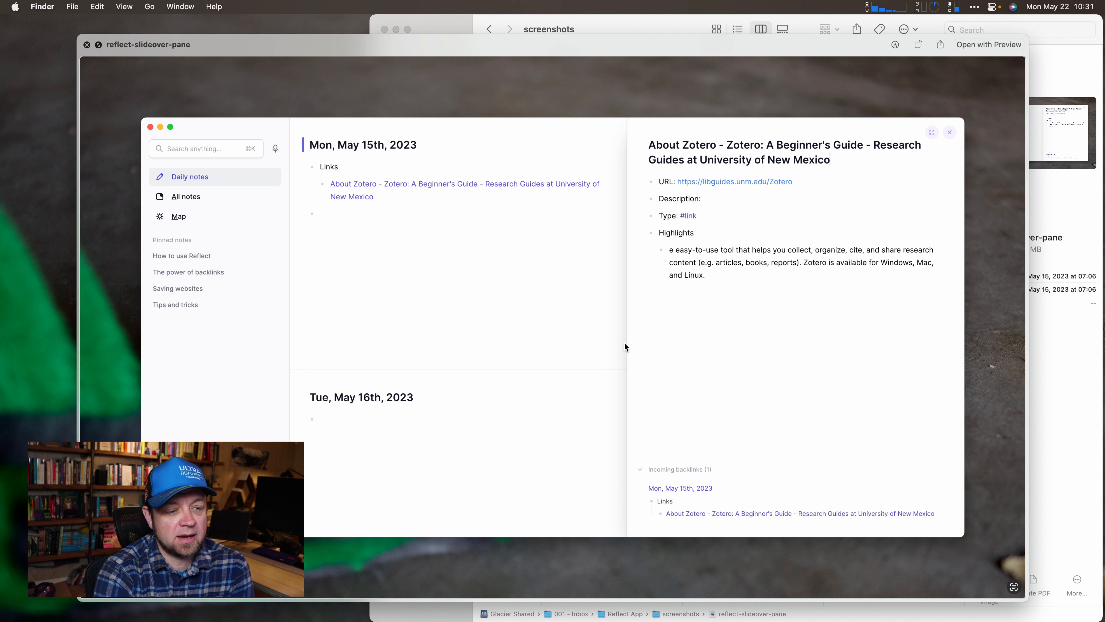
{"action": "left_click", "coordinate": [86, 45]}
{"action": "key", "text": "ctrl+Left"}
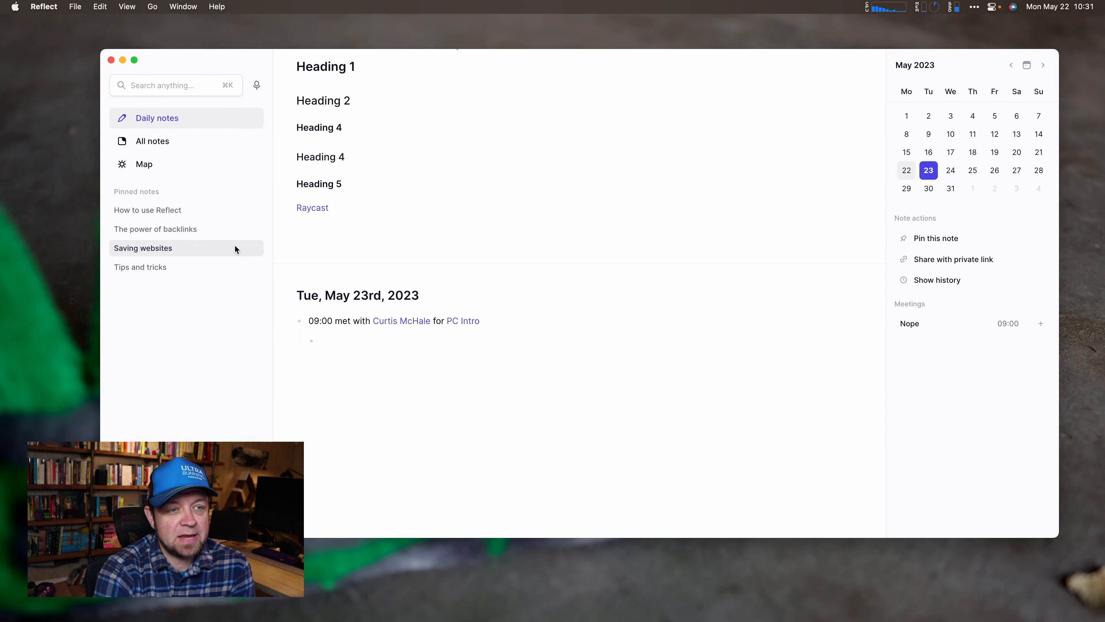
Glance at the Raycast link's options, then type 'something about raycast' on a new line under Heading 2.
{"action": "right_click", "coordinate": [318, 212]}
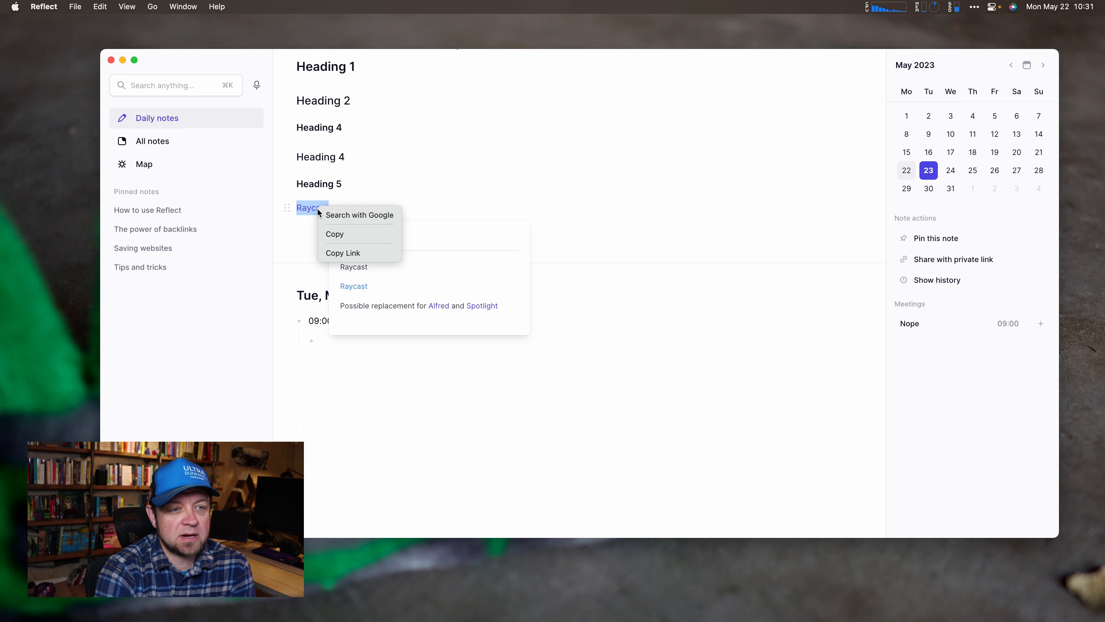
{"action": "left_click", "coordinate": [441, 213]}
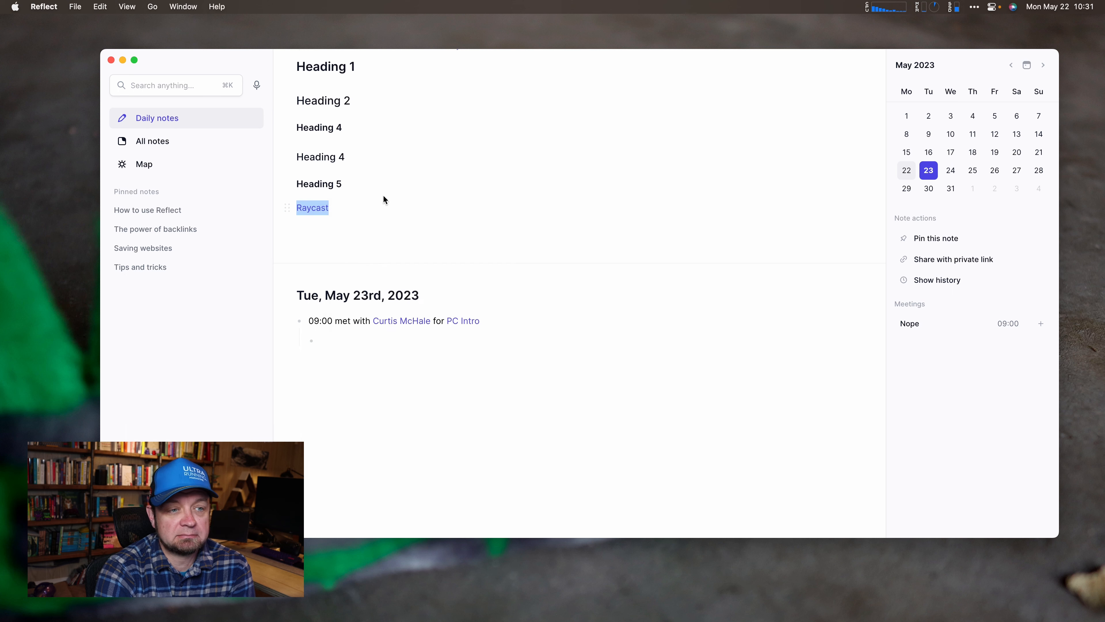
{"action": "mouse_move", "coordinate": [318, 214]}
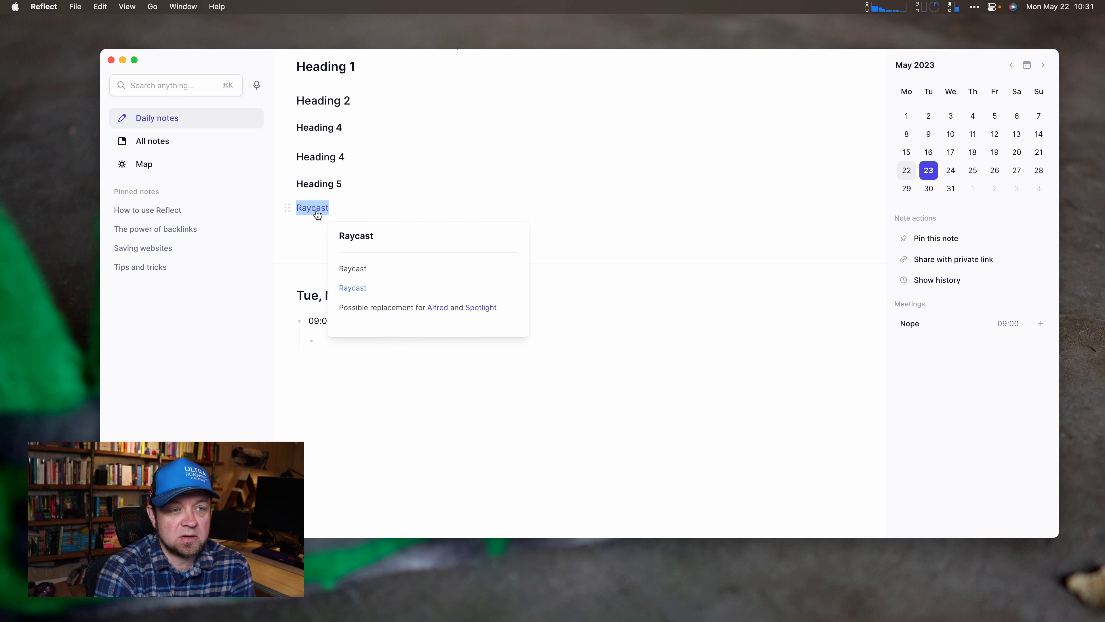
{"action": "left_click", "coordinate": [367, 100]}
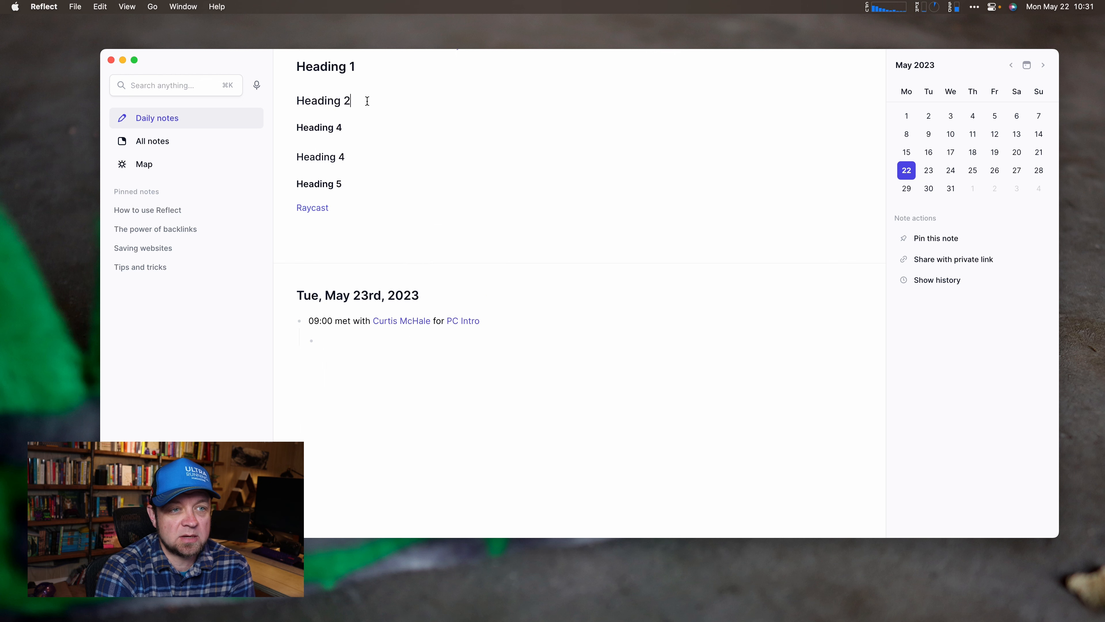
{"action": "key", "text": "Return"}
{"action": "type", "text": "something about"}
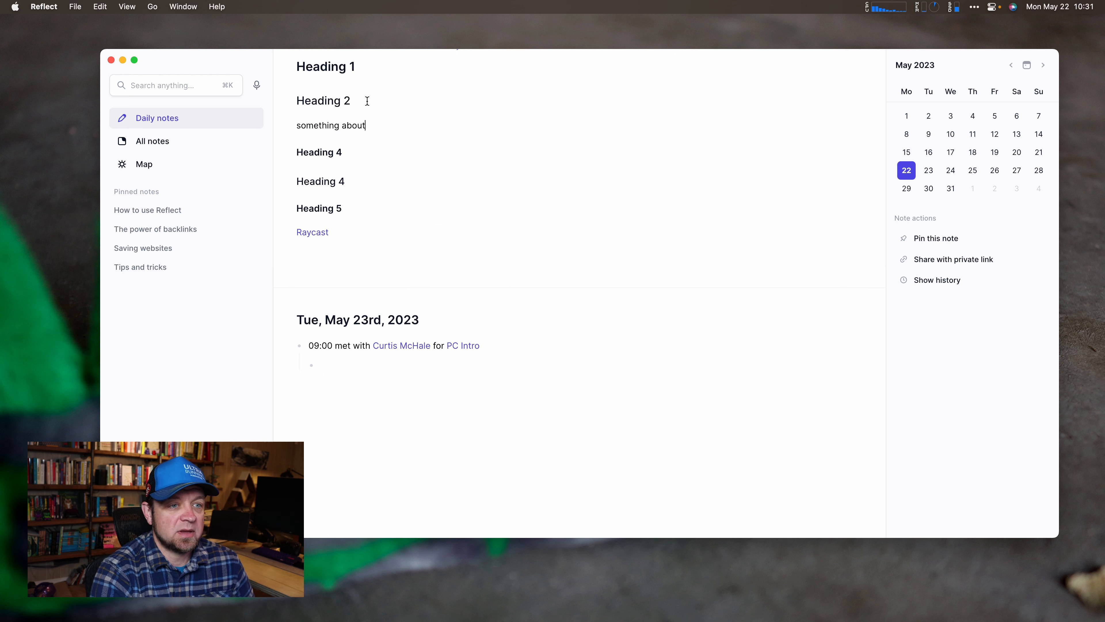
{"action": "type", "text": " raycast"}
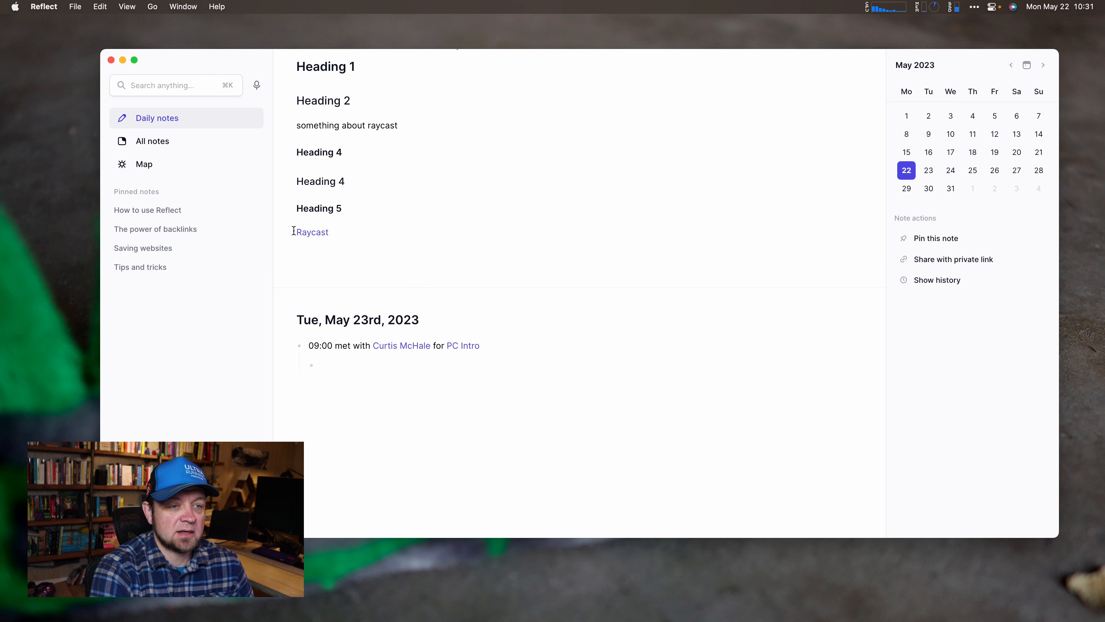
{"action": "mouse_move", "coordinate": [310, 232]}
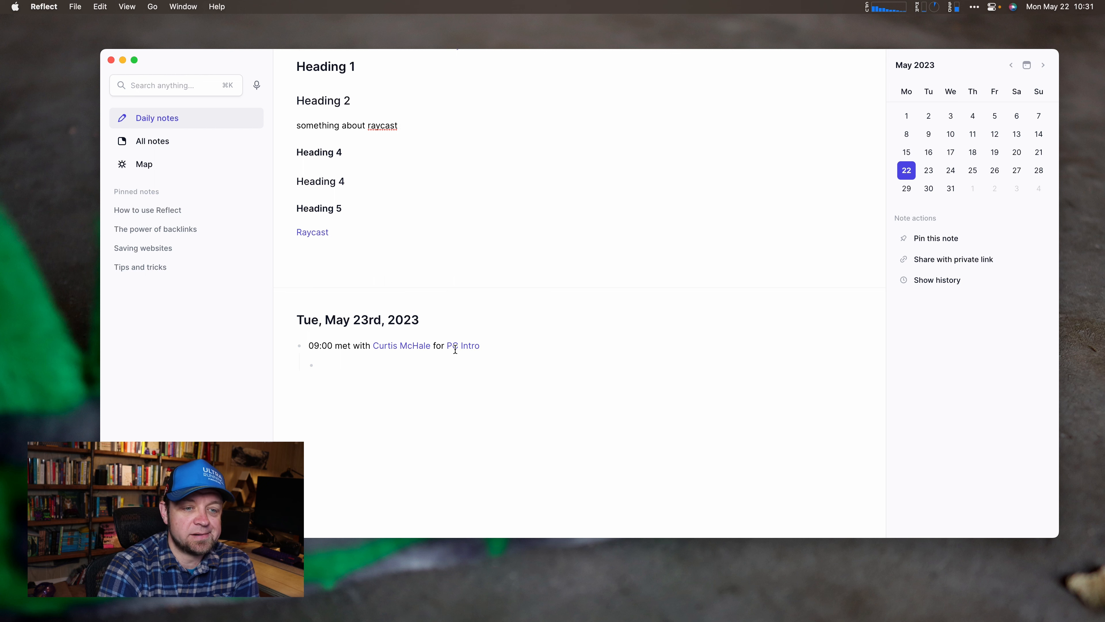
{"action": "mouse_move", "coordinate": [465, 349]}
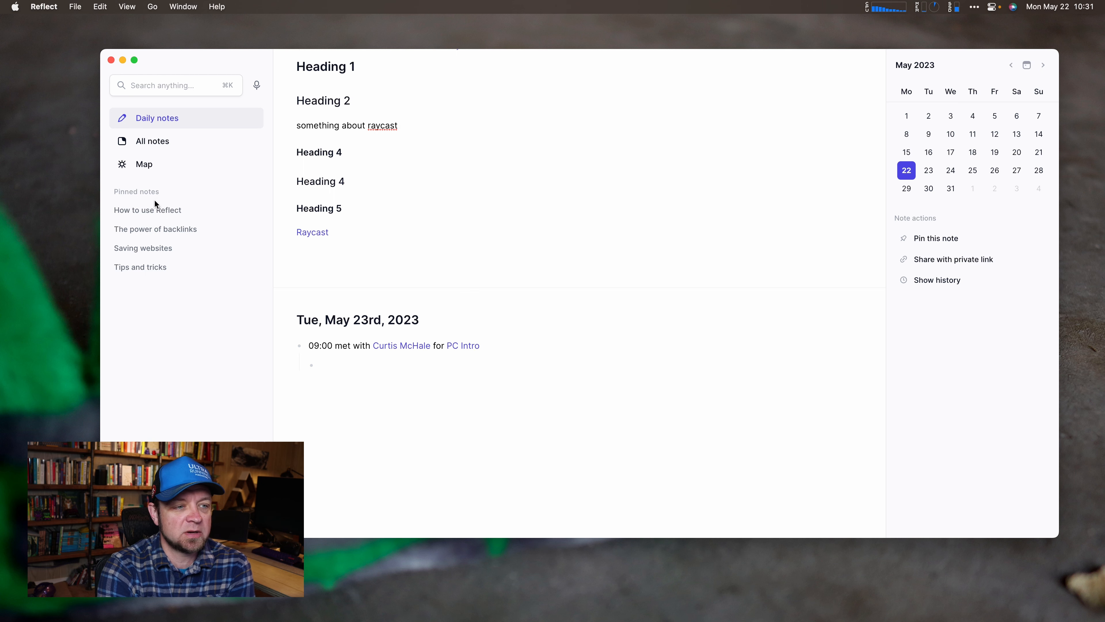
Open the How to use Reflect note, unpin and re-pin it, then show the All notes list.
{"action": "left_click", "coordinate": [150, 210]}
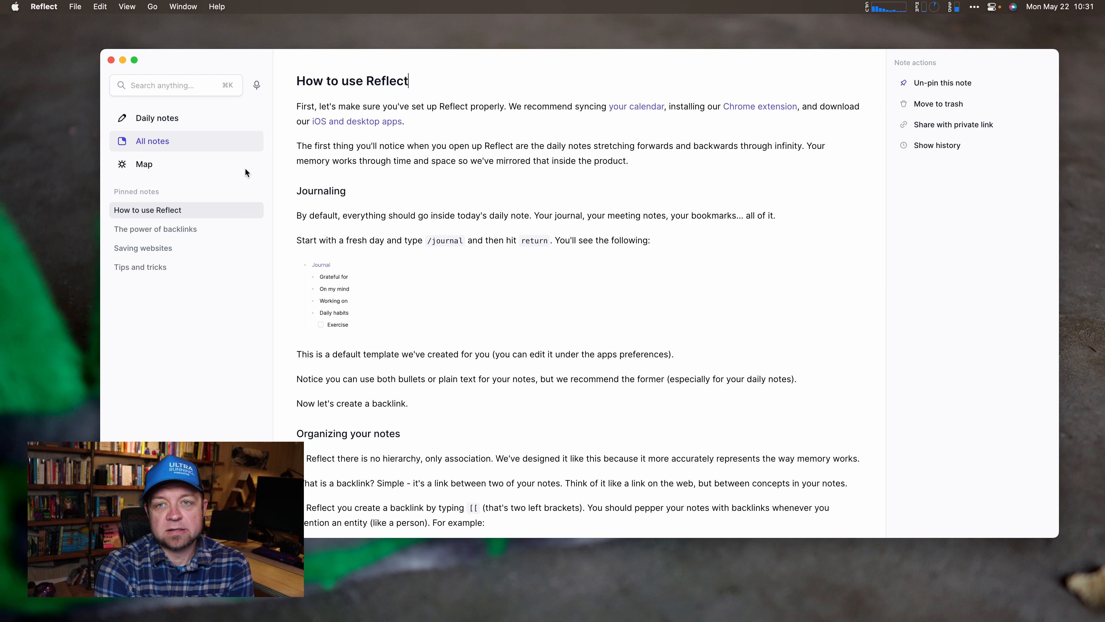
{"action": "left_click", "coordinate": [945, 87]}
{"action": "left_click", "coordinate": [945, 89]}
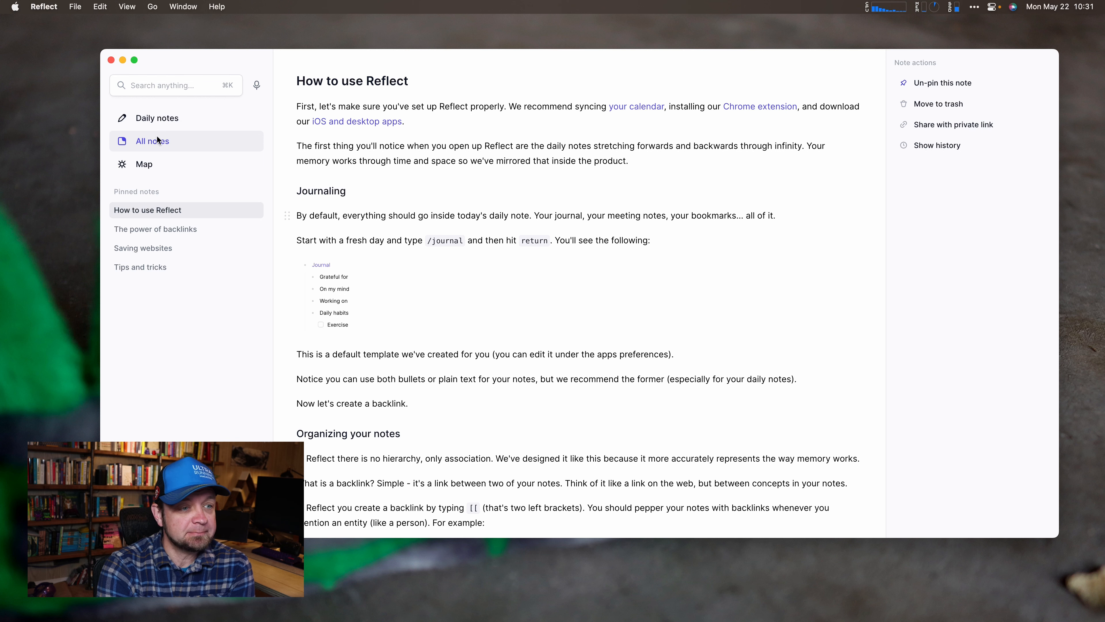
{"action": "left_click", "coordinate": [149, 139]}
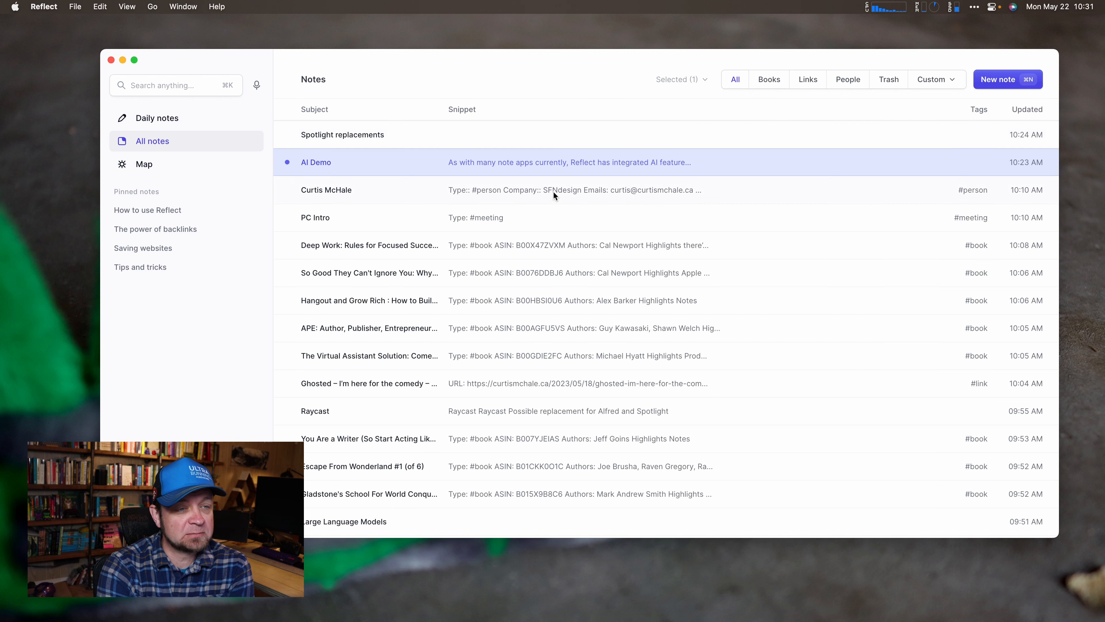